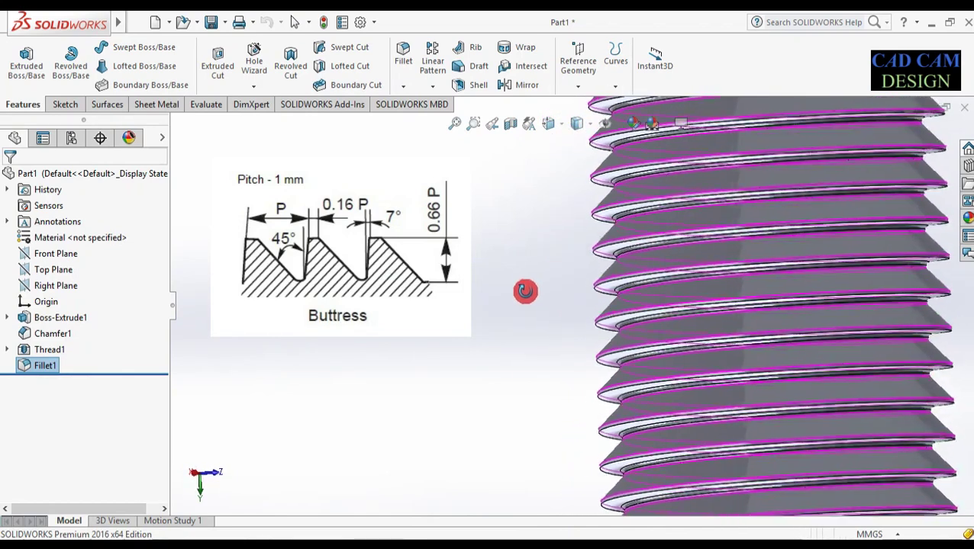
key("space")
left_click(546, 280)
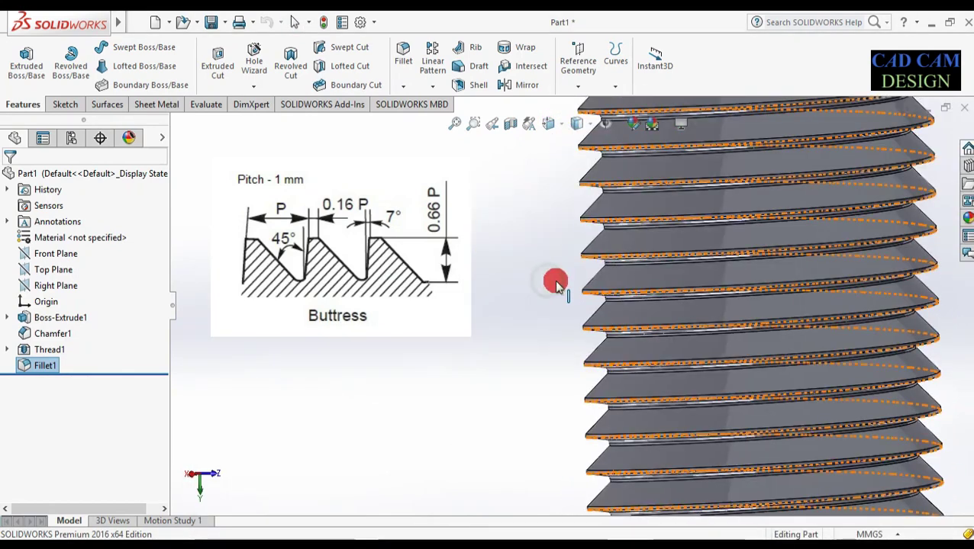
scroll(517, 254, "down", 3)
scroll(397, 306, "down", 3)
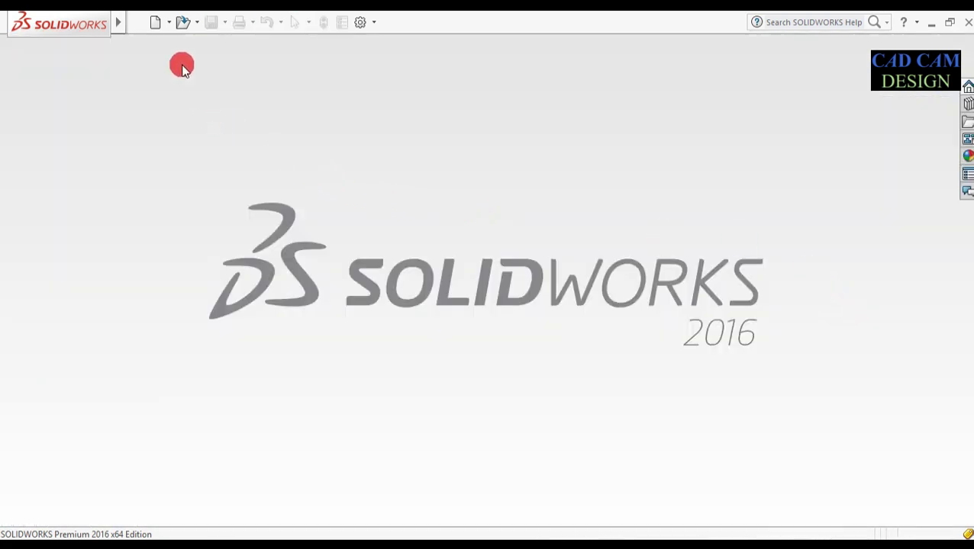
Browse for a file to open in C:\ProgramData\SOLIDWORKS\SOLIDWORKS 2016\Thread Profiles.
left_click(183, 23)
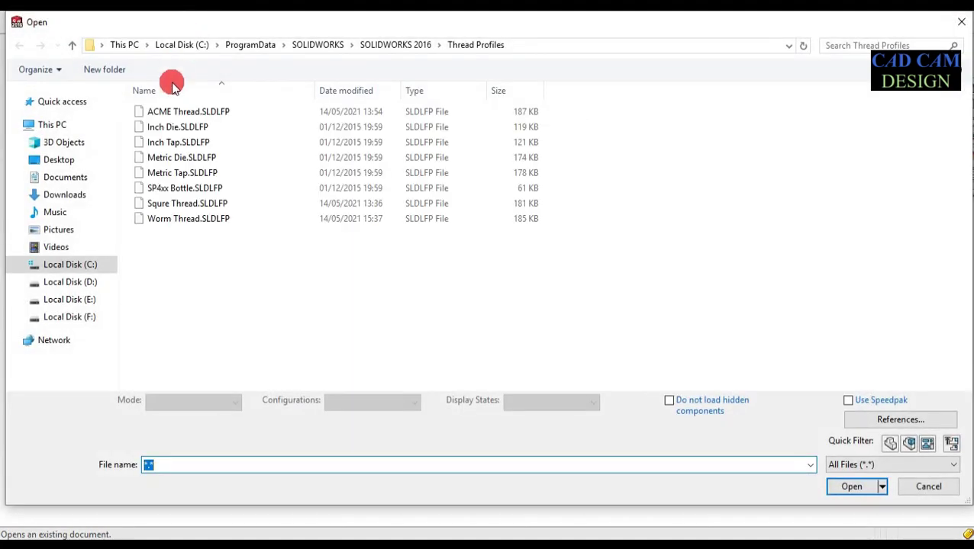
left_click(122, 45)
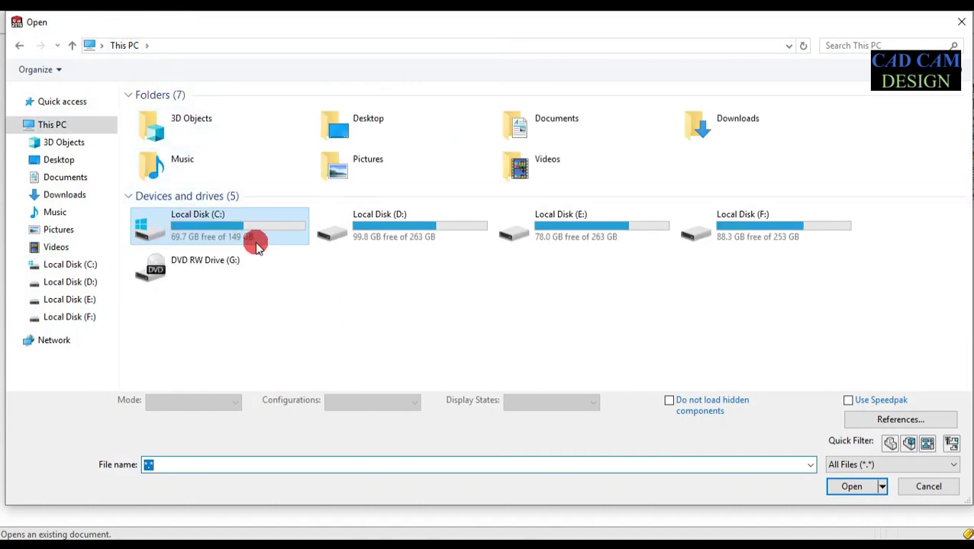
double_click(243, 223)
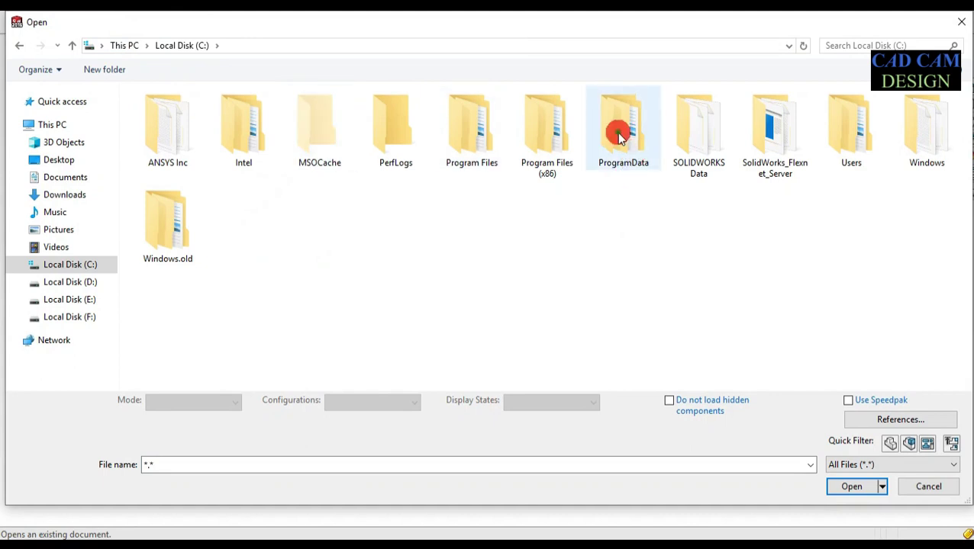
double_click(619, 133)
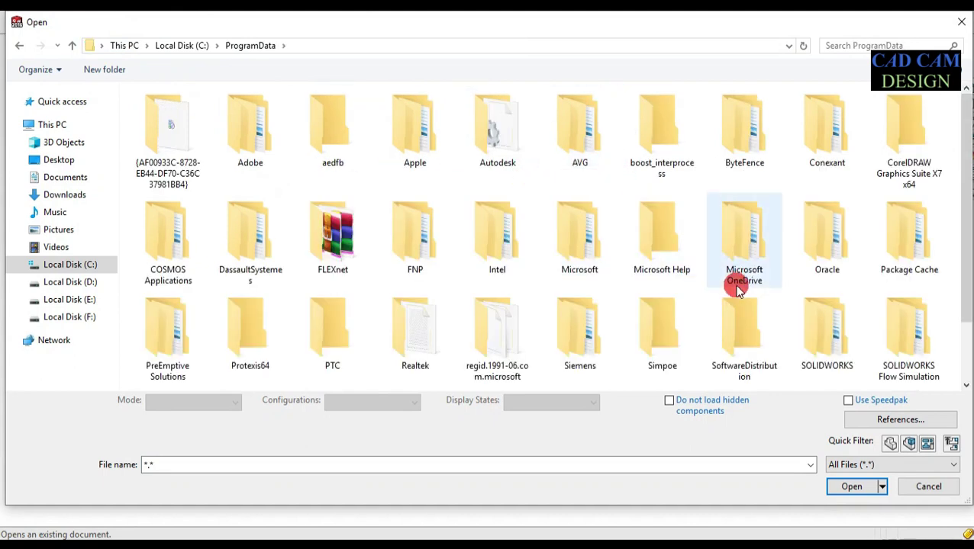
double_click(812, 332)
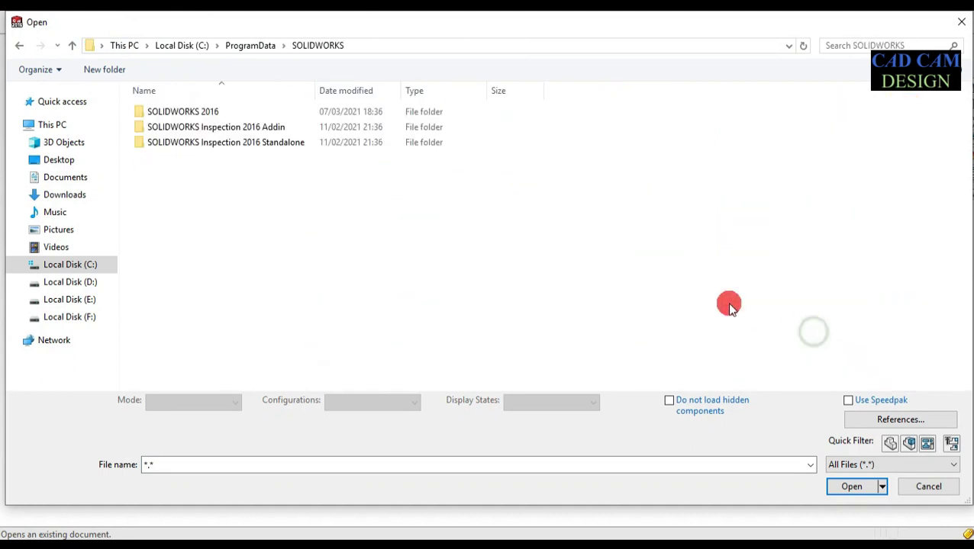
double_click(221, 112)
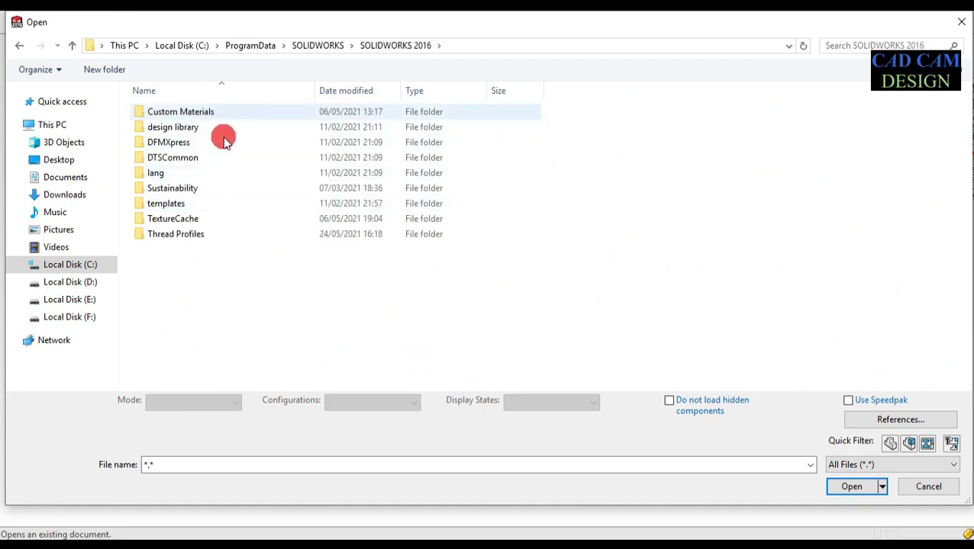
double_click(192, 237)
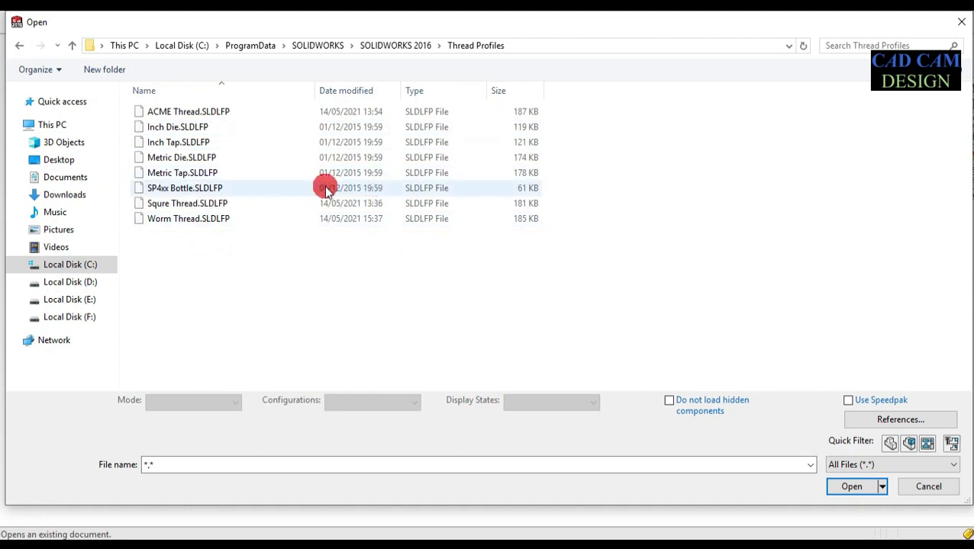
Duplicate Metric Die.SLDLFP within the Thread Profiles folder.
left_click(211, 162)
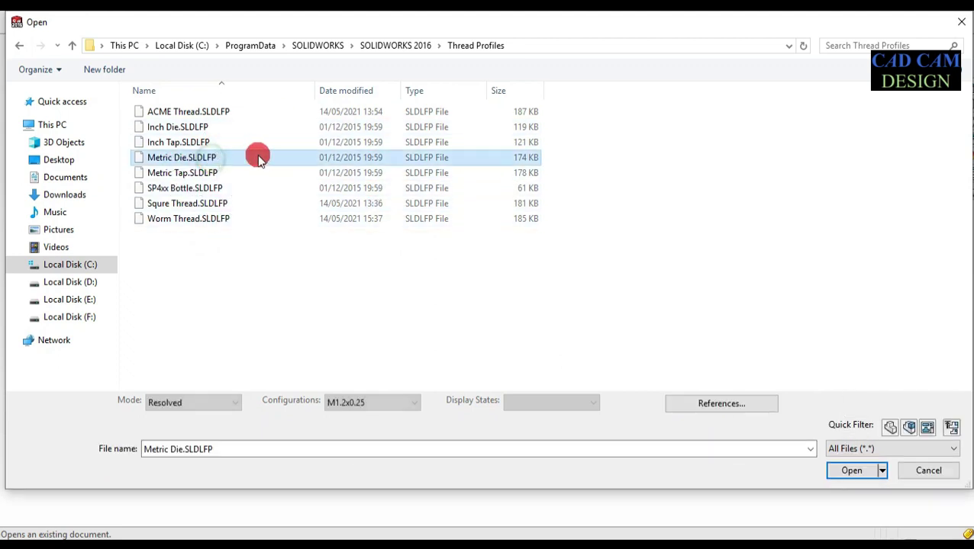
right_click(255, 159)
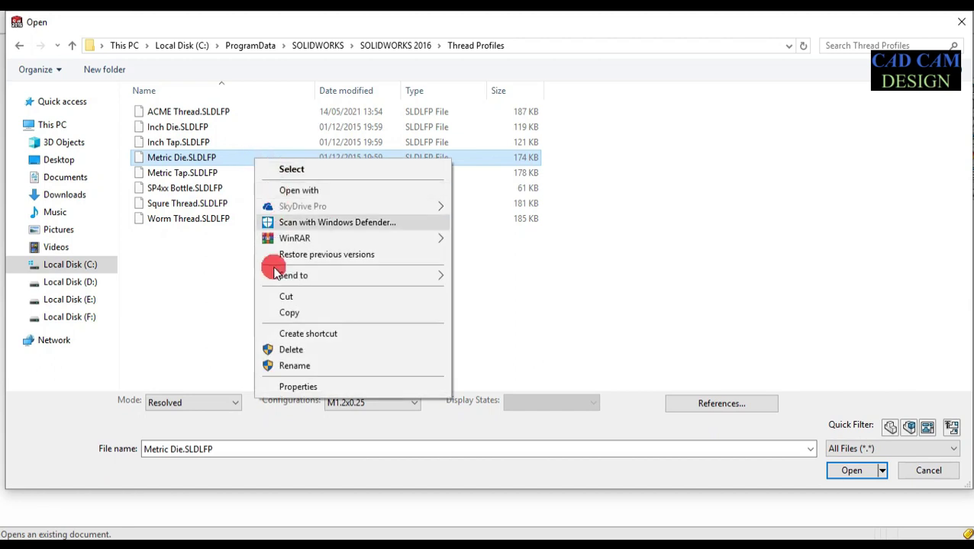
left_click(271, 313)
right_click(268, 307)
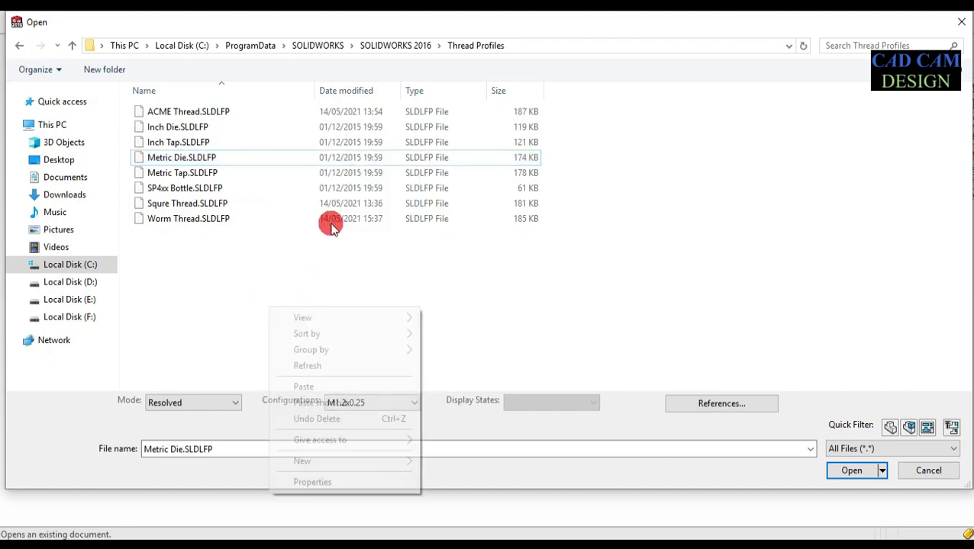
left_click(299, 379)
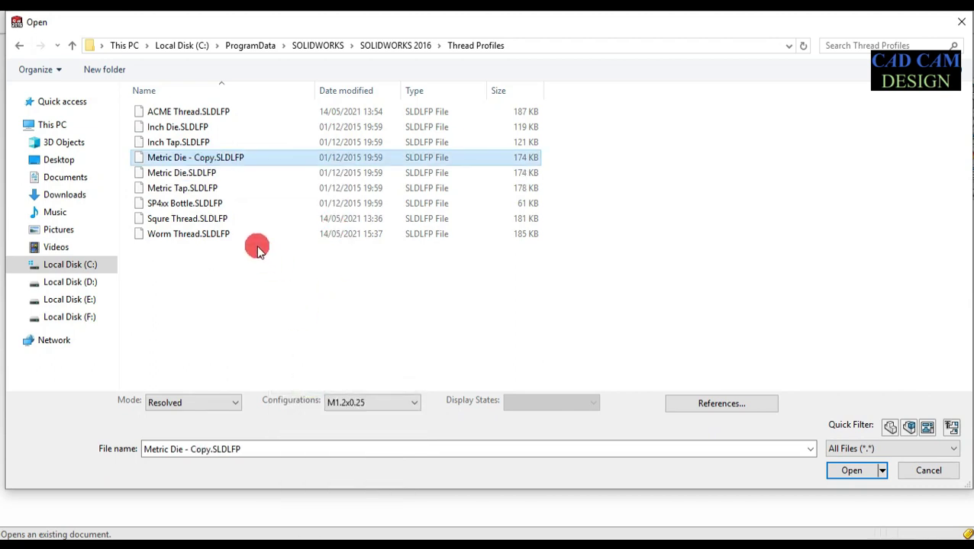
Rename the copied Metric Die file as BUTTRESS THREAD DIA, keeping the .SLDLFP extension.
right_click(180, 163)
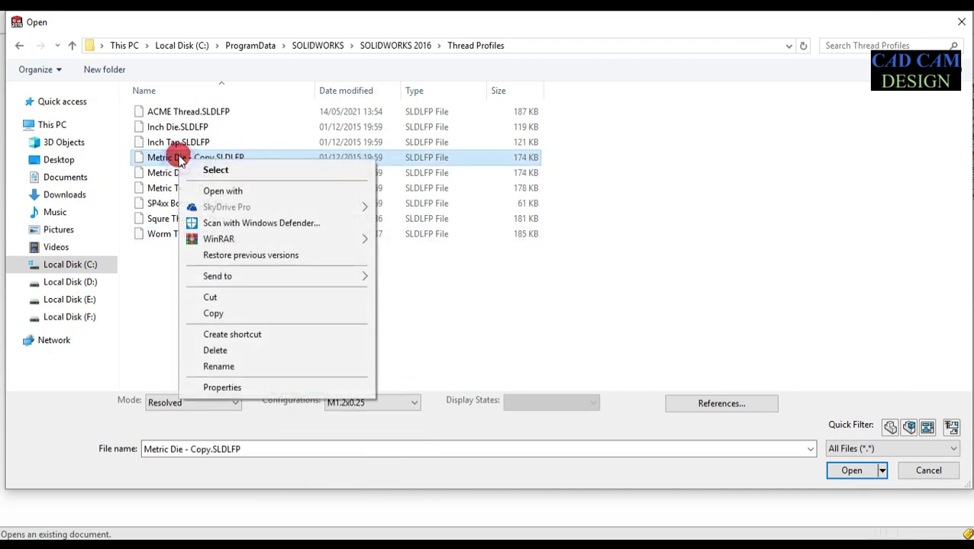
left_click(223, 367)
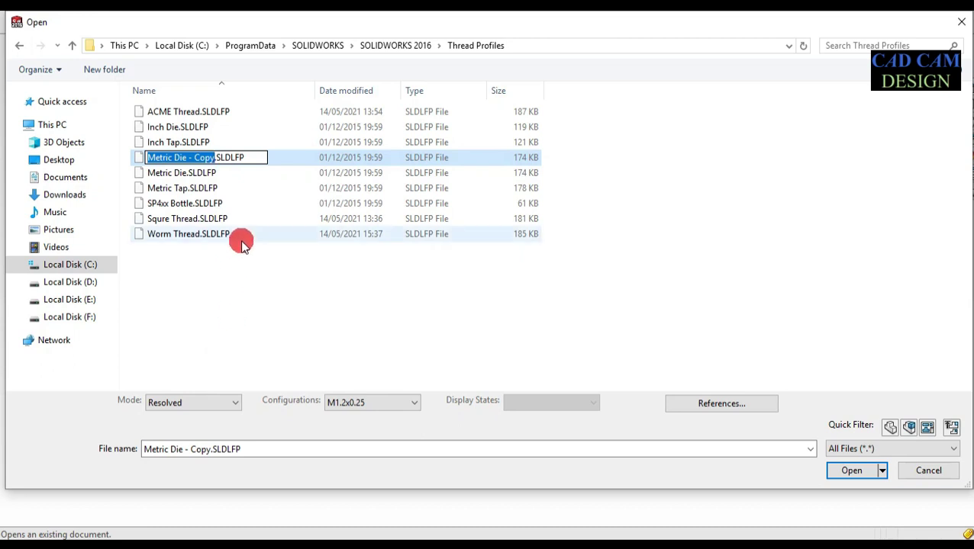
type("BUTTRESS THREAD DIA")
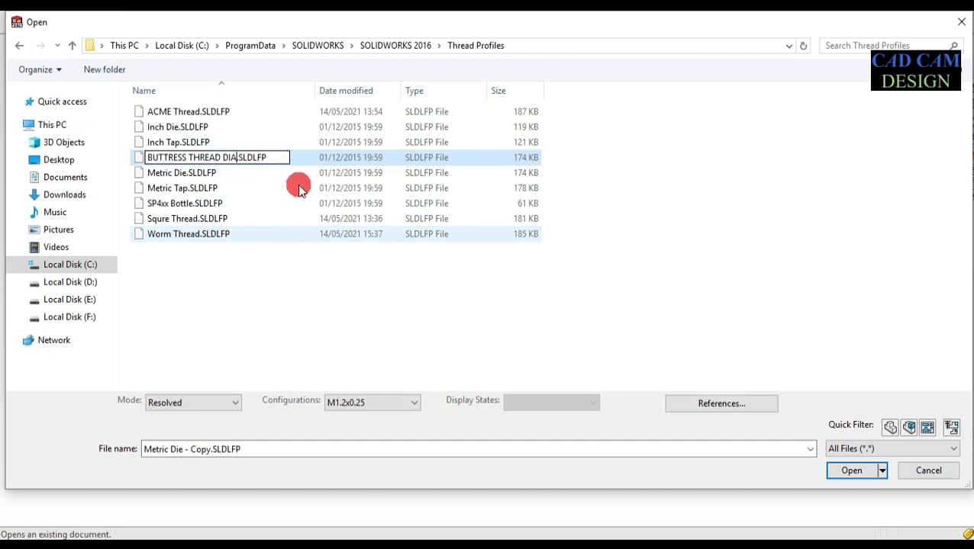
left_click(391, 234)
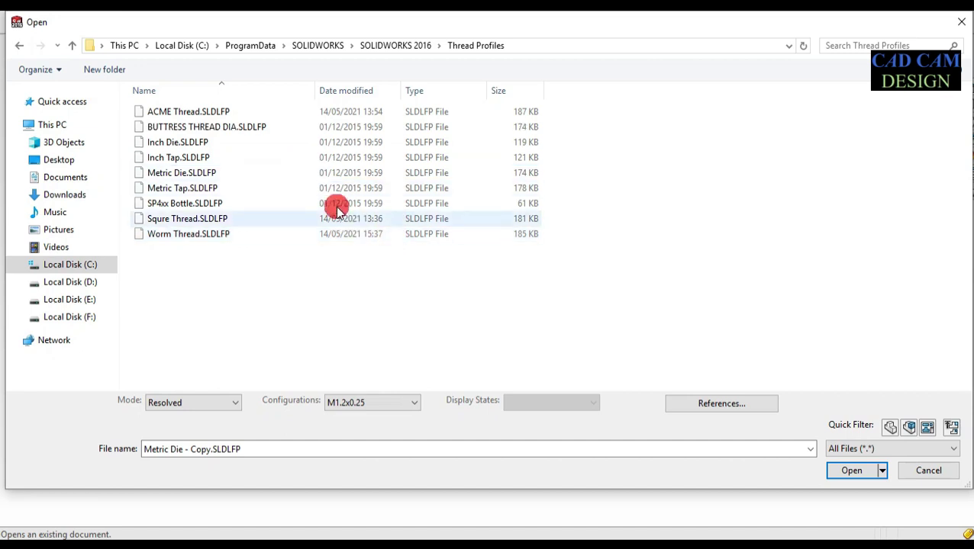
Open BUTTRESS THREAD DIA.SLDLFP and start editing its ThreadProfile sketch in the front view.
left_click(235, 128)
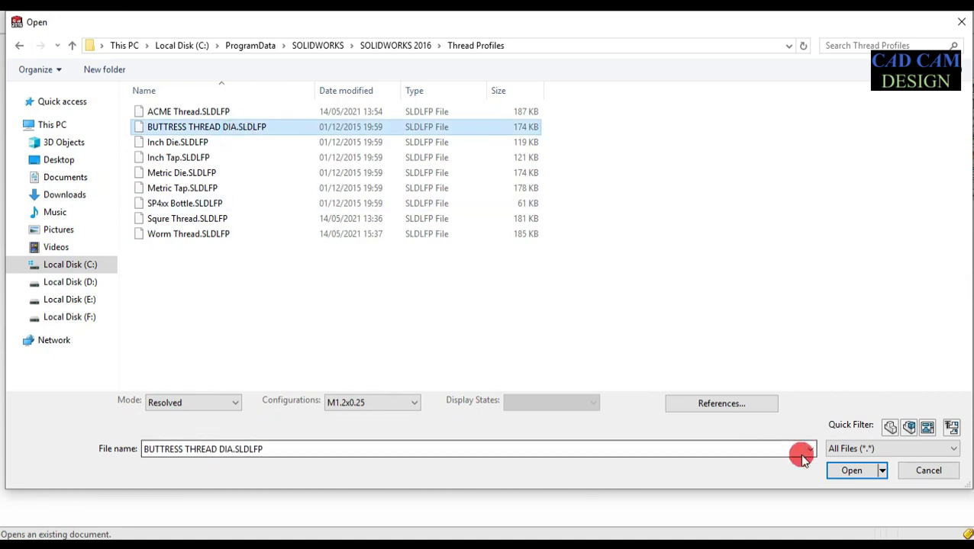
left_click(838, 468)
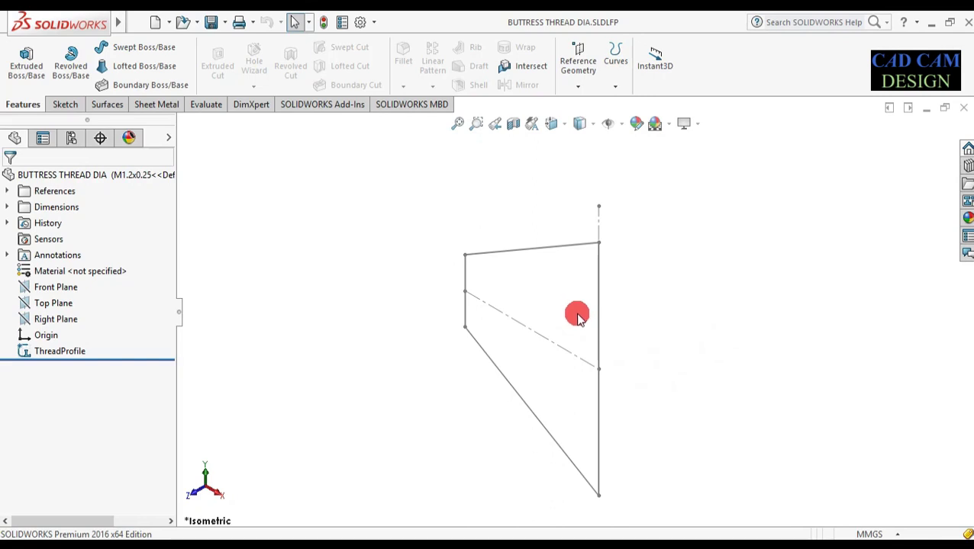
left_click(51, 355)
right_click(48, 354)
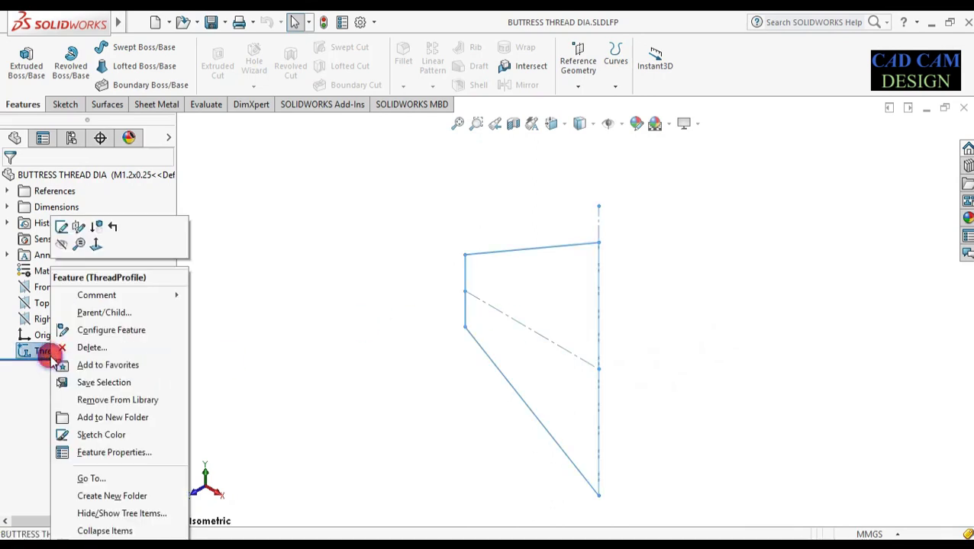
left_click(62, 227)
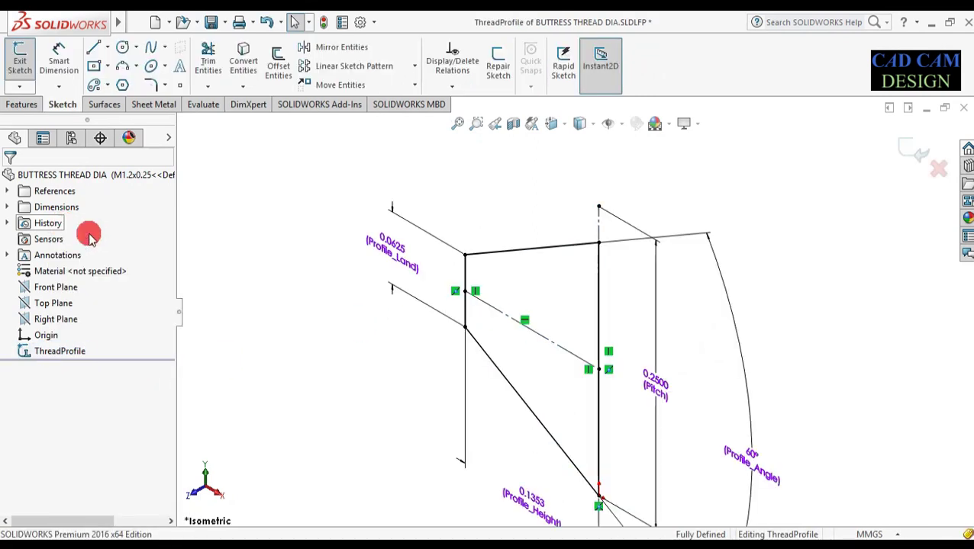
key("space")
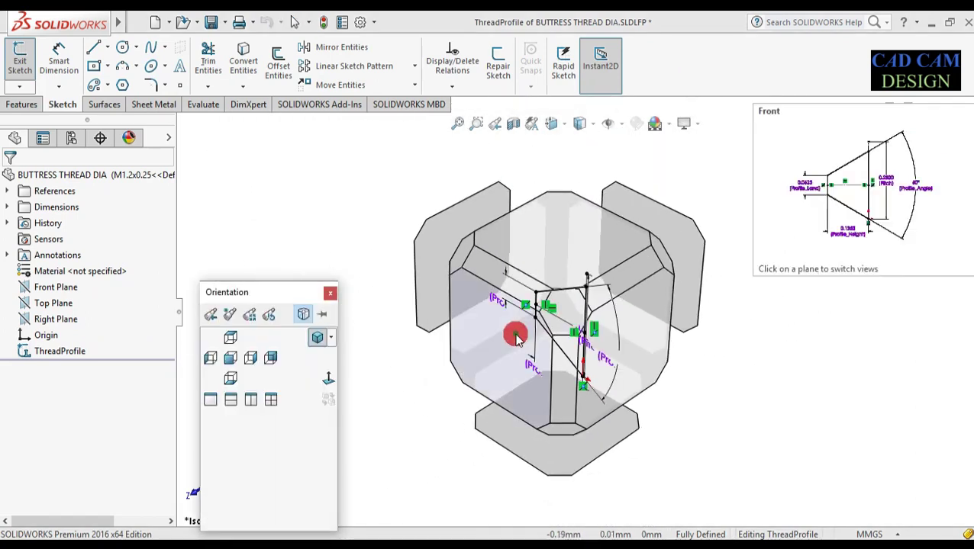
left_click(515, 338)
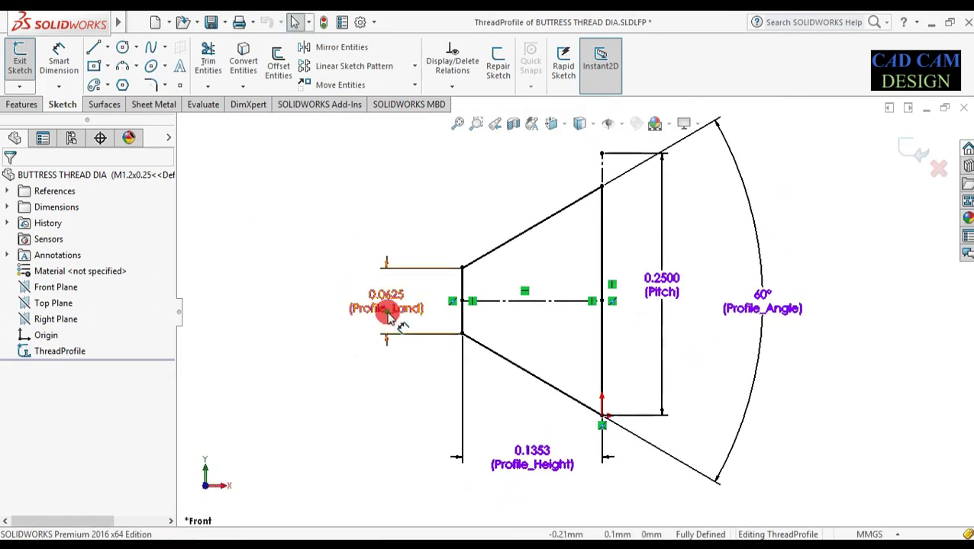
Delete the Profile_Land, Profile_Height, Pitch and Profile_Angle dimensions from the thread profile sketch.
left_click_drag(387, 315, 383, 316)
key("Delete")
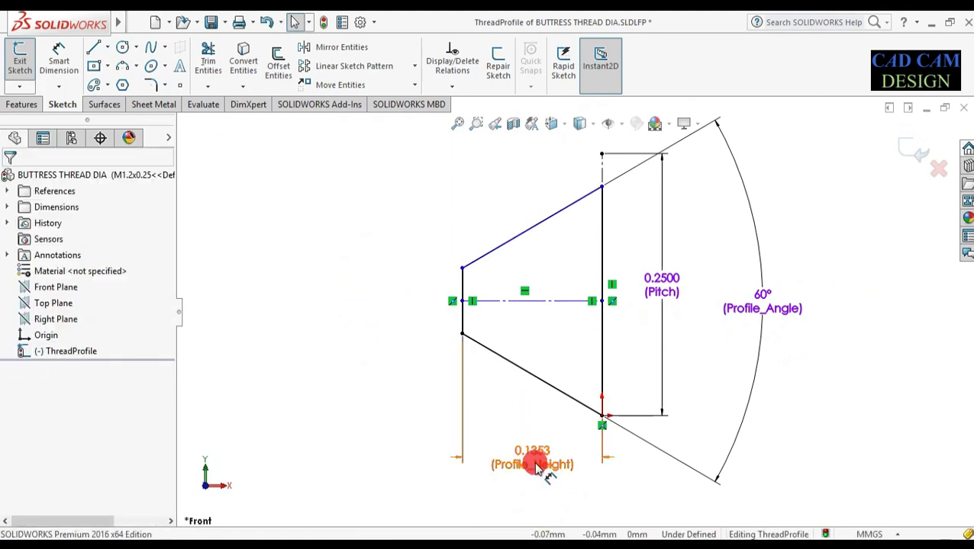
left_click_drag(528, 455, 532, 441)
key("Delete")
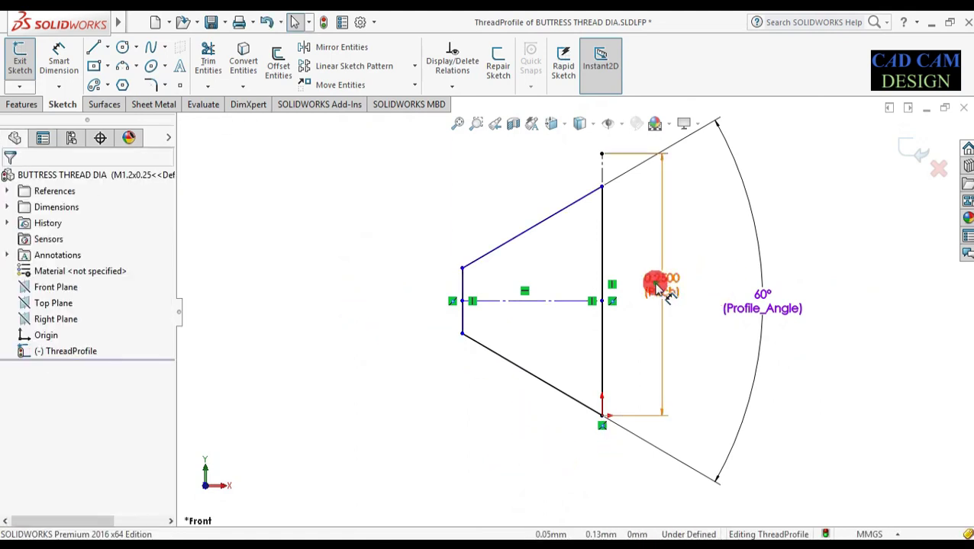
left_click_drag(664, 286, 685, 293)
key("Delete")
left_click(755, 305)
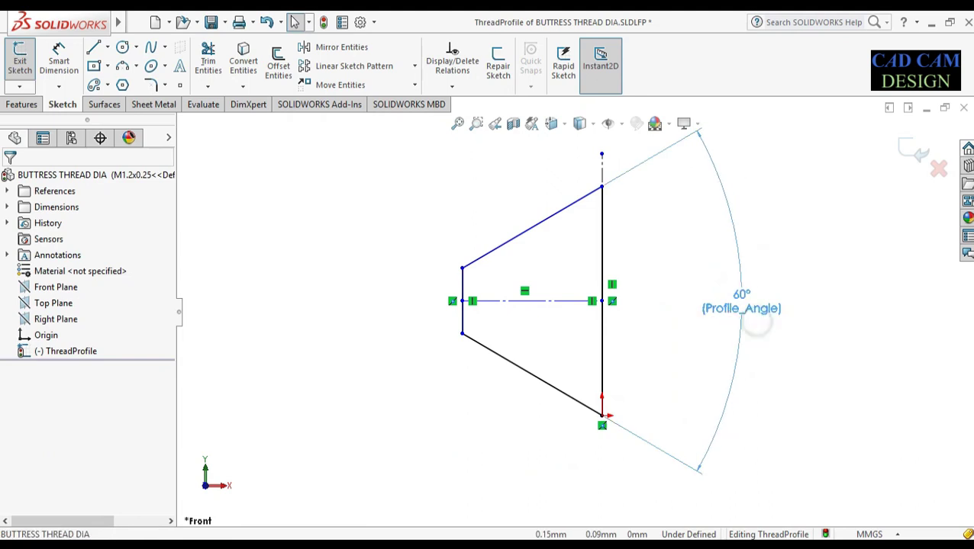
key("Delete")
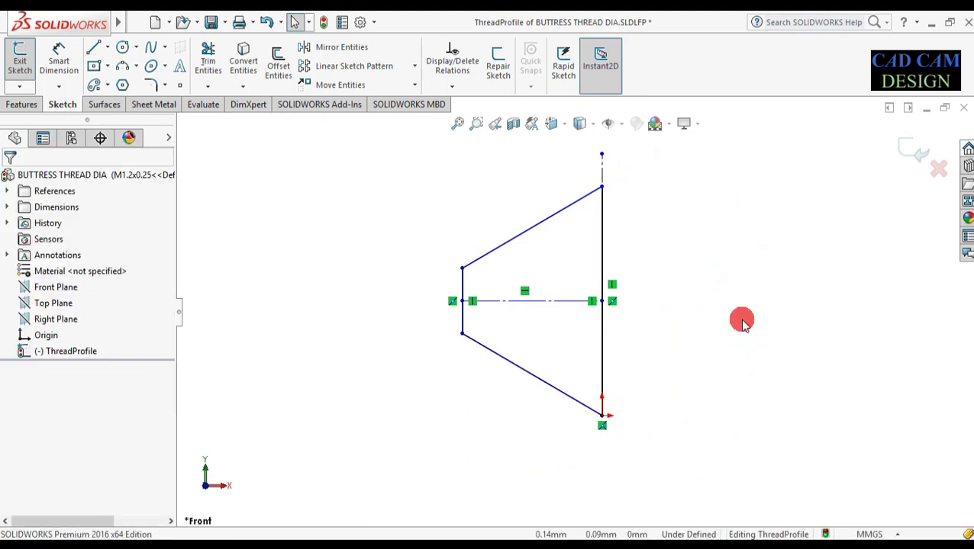
Delete the profile's lower slanted line, both vertical solid lines and the vertical centerline, keeping the upper slanted line and horizontal centerline.
left_click(525, 371)
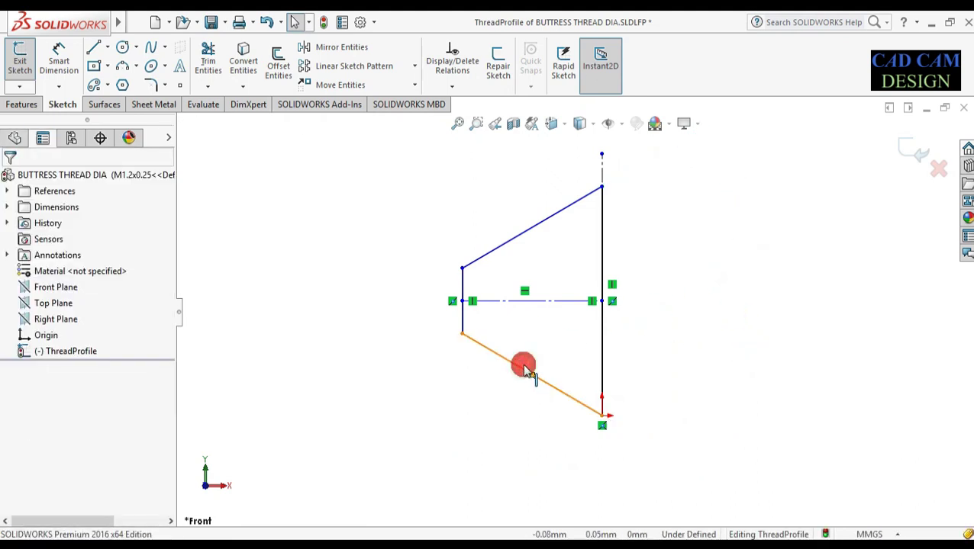
key("Delete")
left_click(603, 341)
key("Delete")
left_click(462, 325)
key("Delete")
left_click(604, 284)
key("Delete")
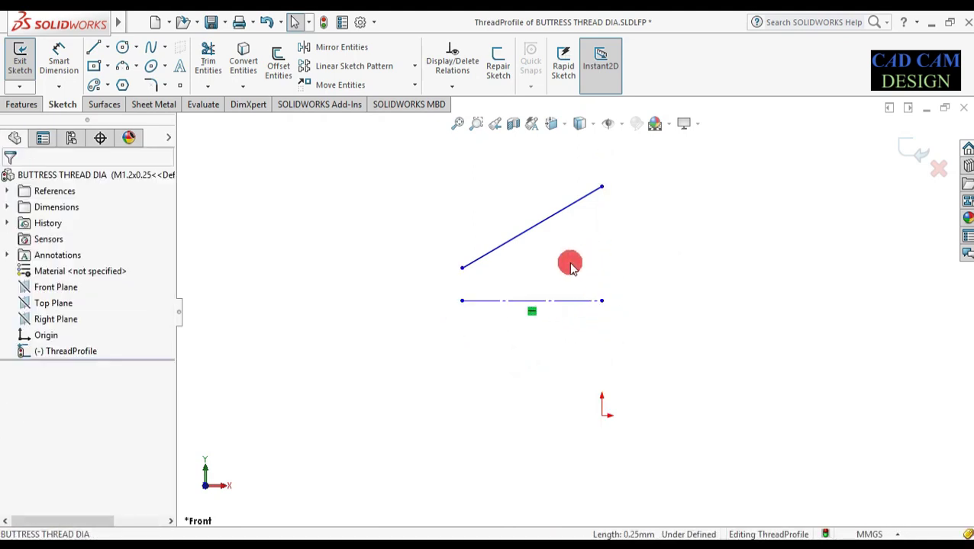
Add a horizontal relation between the right endpoint of the horizontal centerline and the sketch origin.
left_click(602, 302)
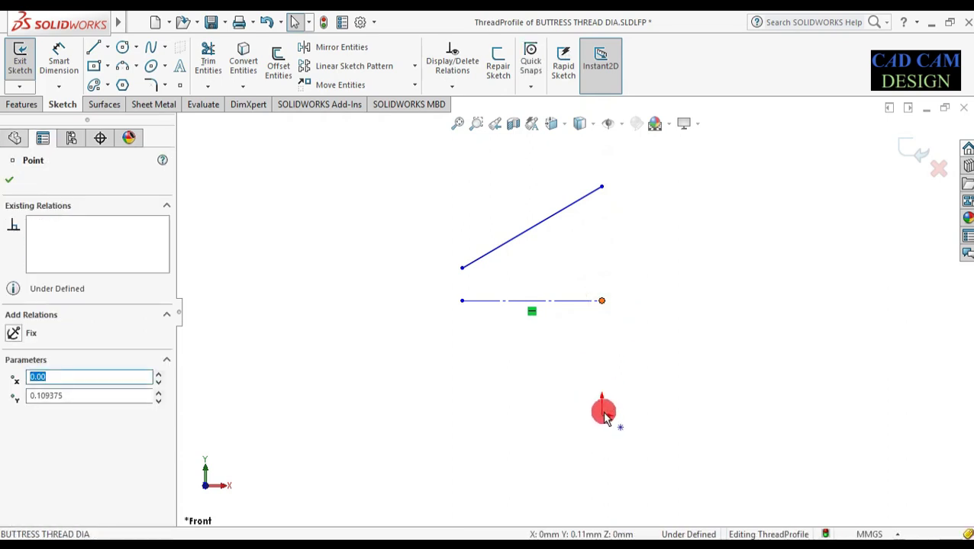
left_click(602, 416, "ctrl")
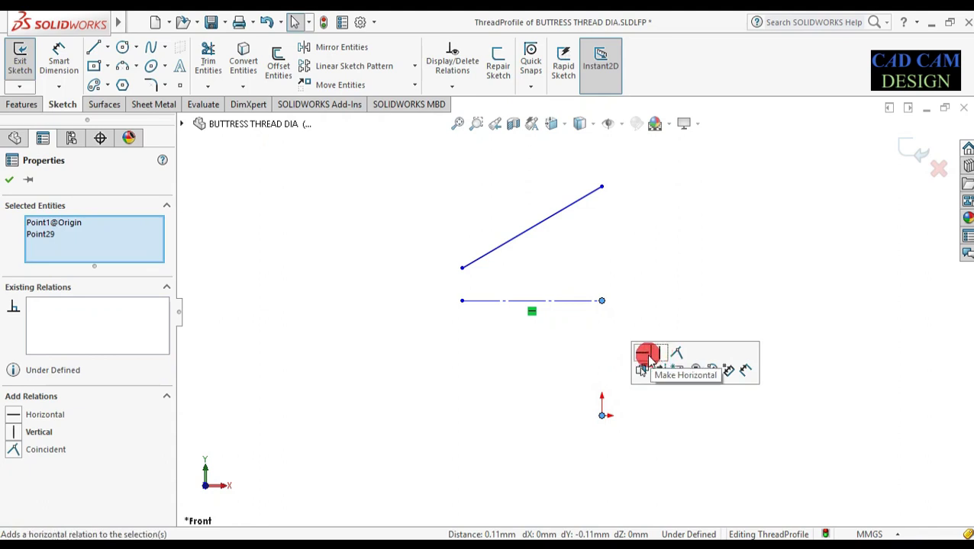
left_click(647, 356)
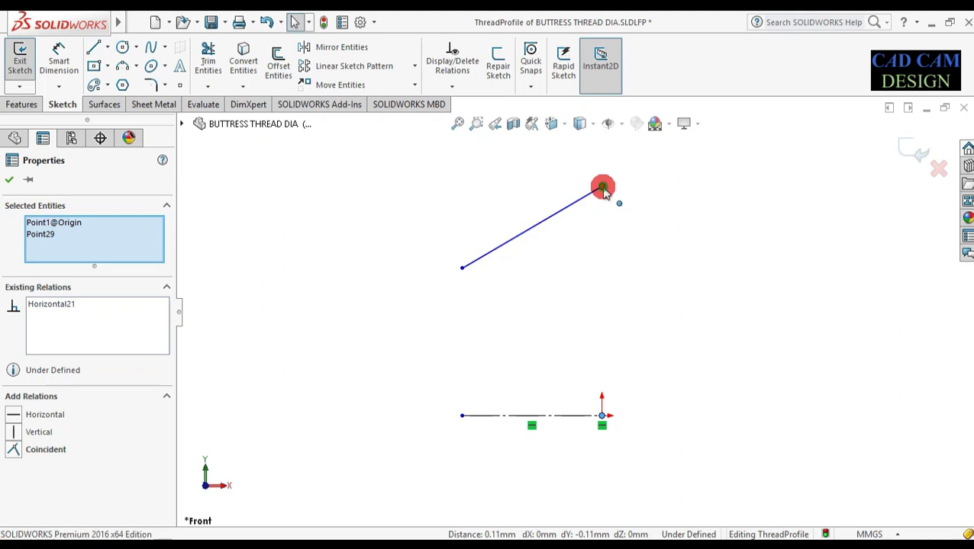
left_click(602, 416, "ctrl")
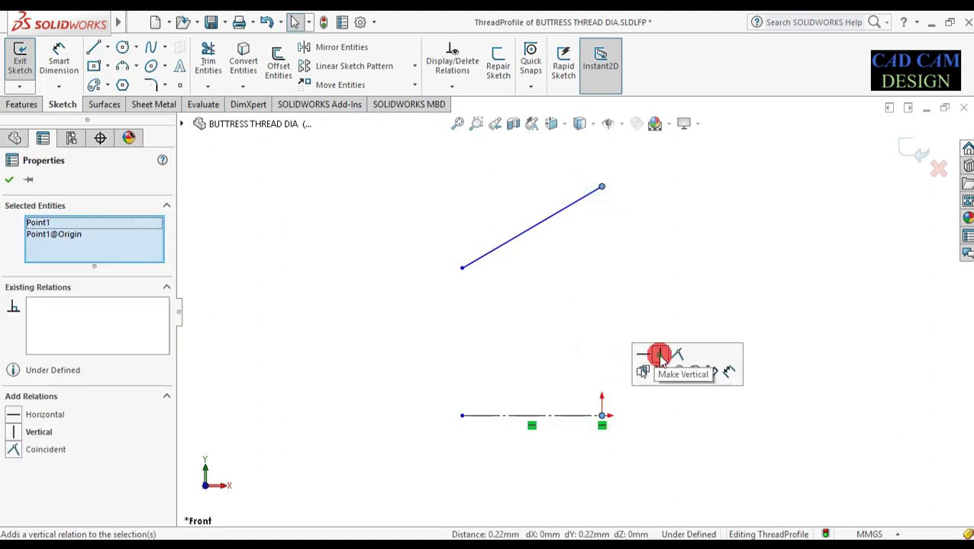
right_click(603, 408)
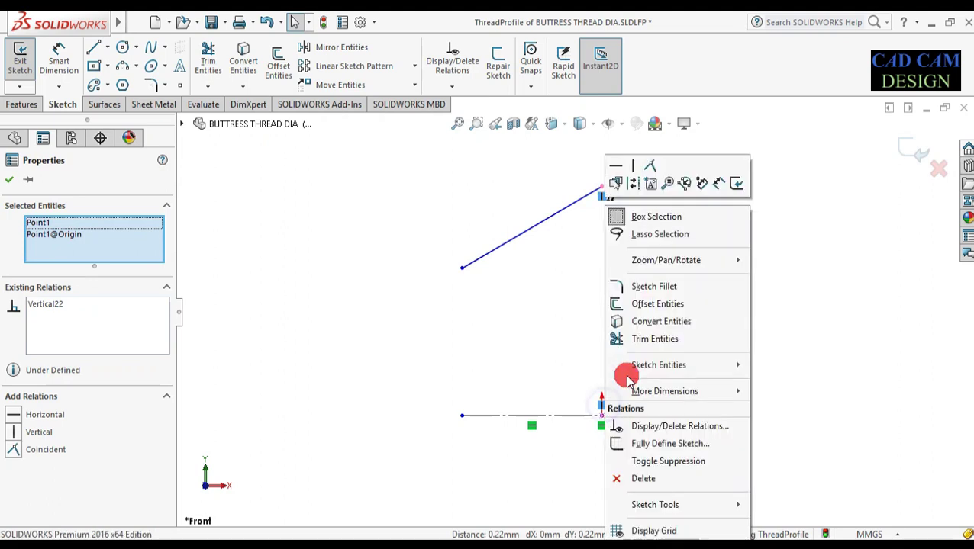
left_click(629, 475)
Move the slanted line down toward the horizontal centerline and add a vertical relation between the midpoints of both lines.
left_click(523, 233)
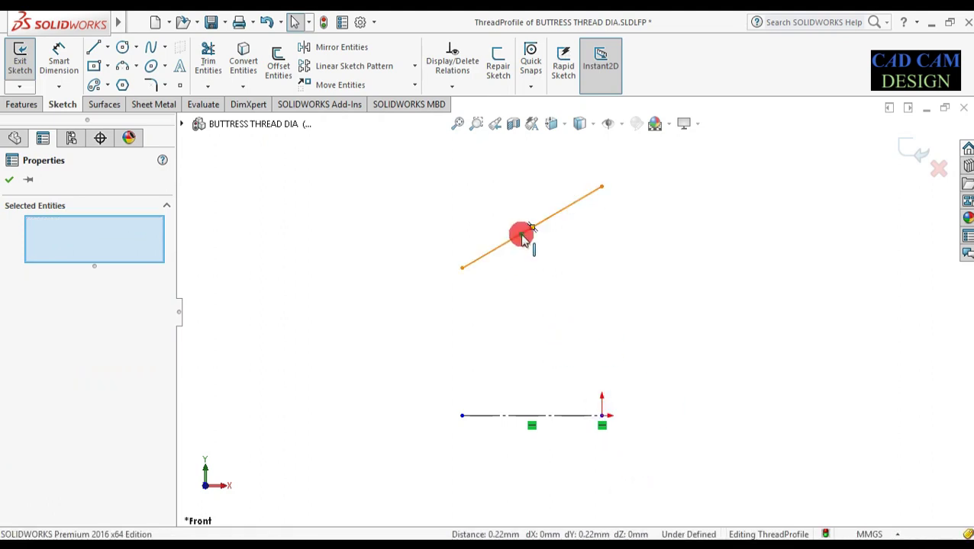
left_click_drag(524, 250, 526, 326)
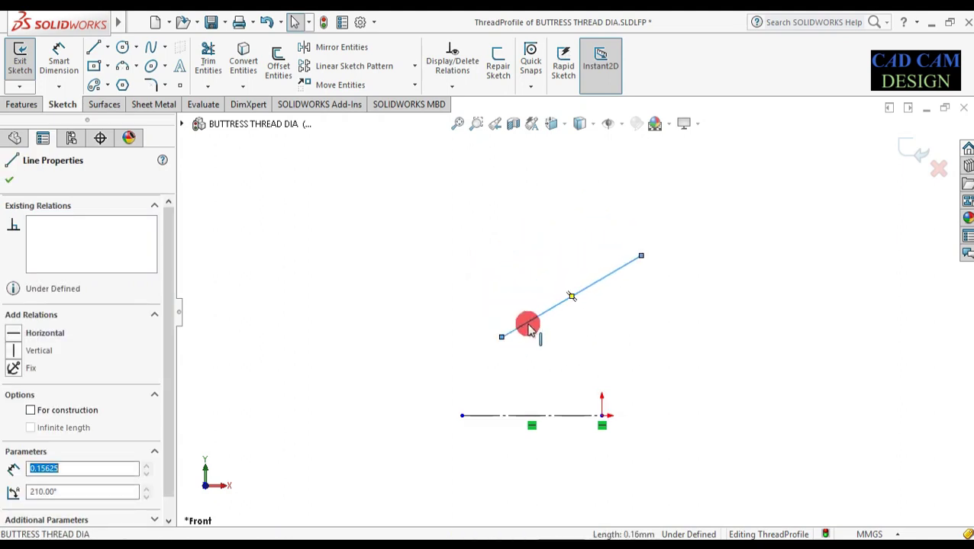
left_click(570, 296)
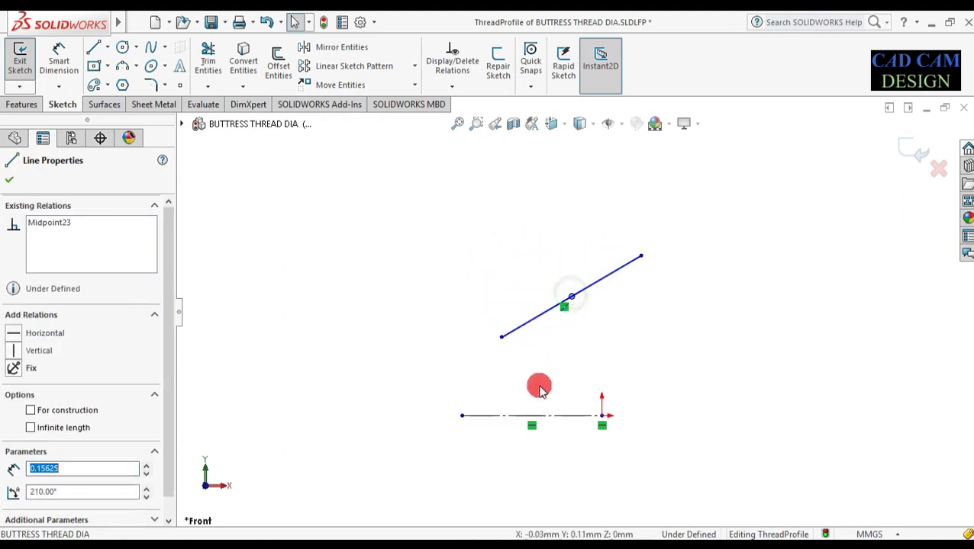
left_click(536, 418, "ctrl")
left_click(532, 416, "ctrl")
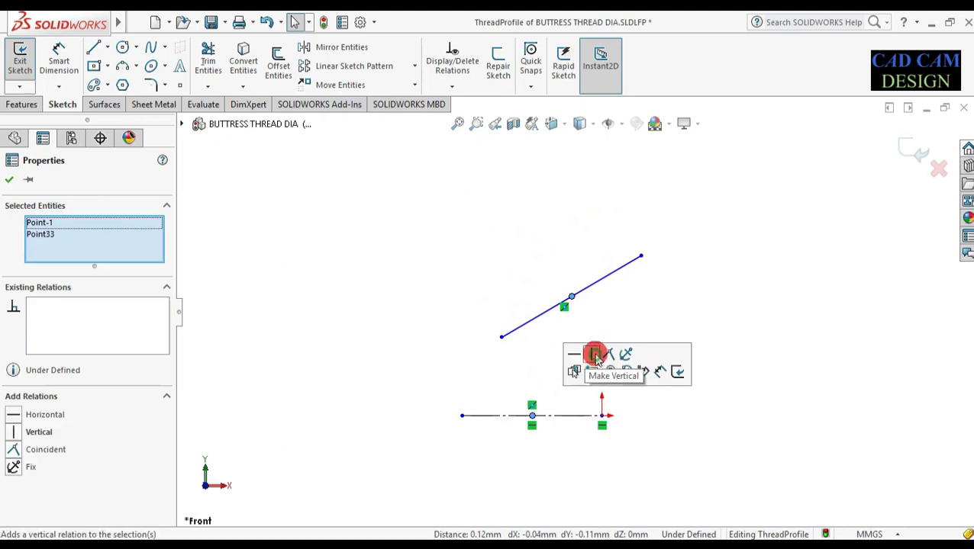
left_click(596, 356)
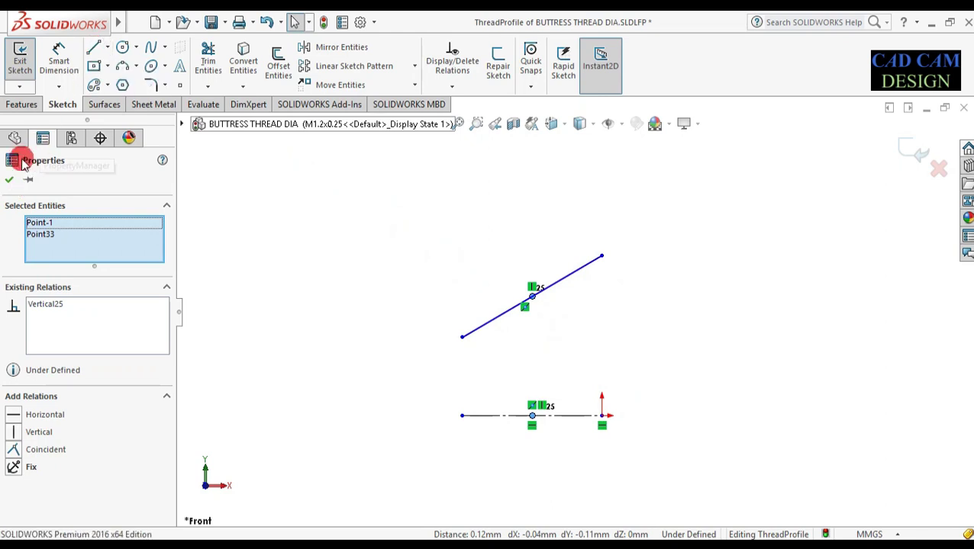
Close the profile with lines from the slanted line's upper end down to the origin, along a lower slant, and up to its lower end.
left_click(15, 139)
left_click(97, 50)
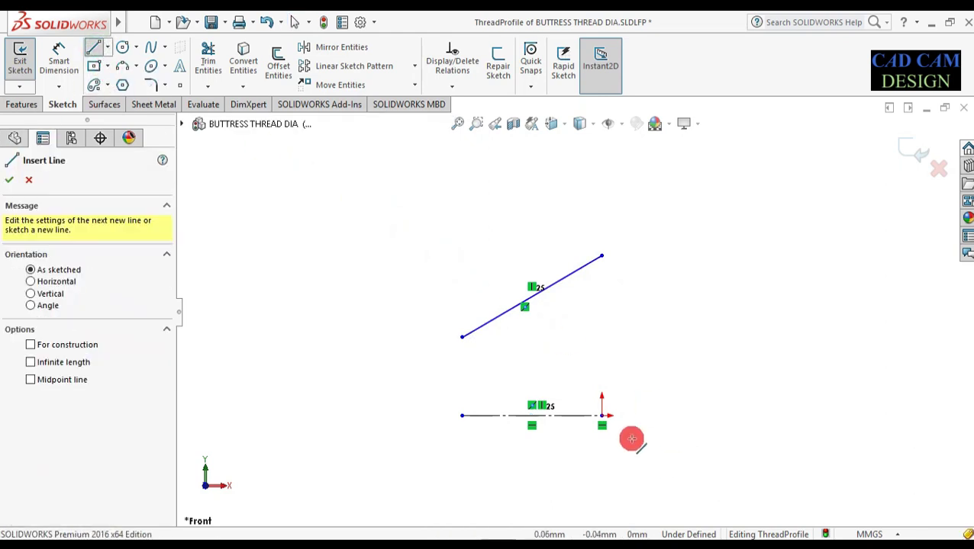
left_click(601, 255)
left_click(601, 416)
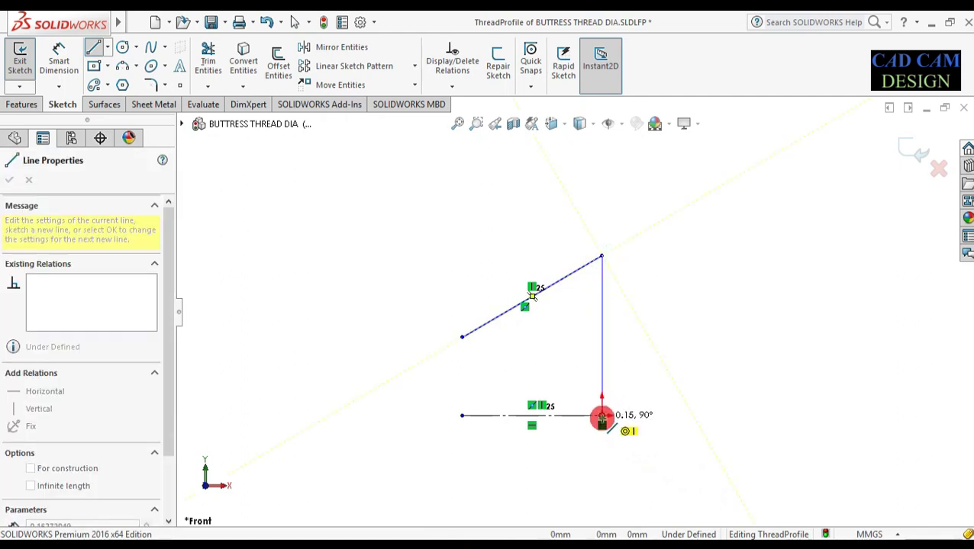
left_click(461, 393)
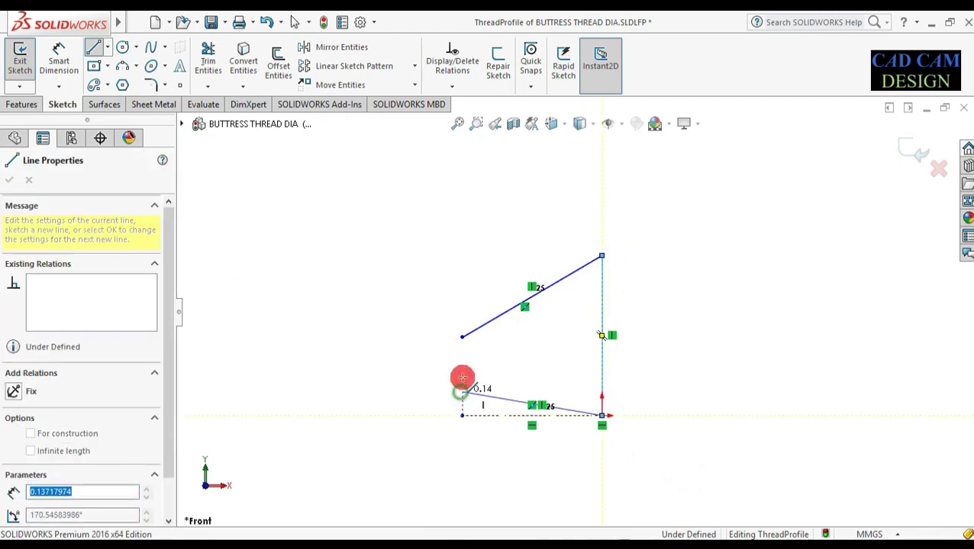
left_click(462, 337)
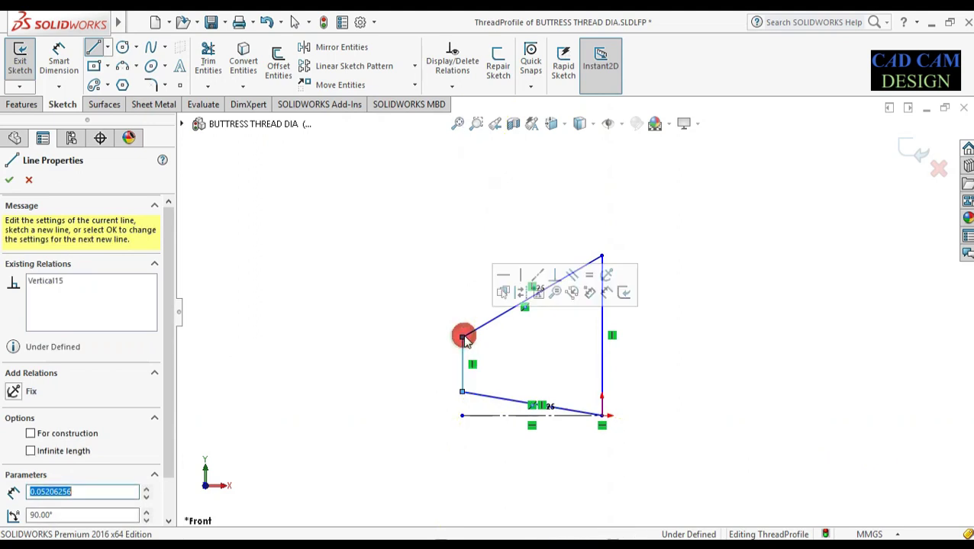
key("Escape")
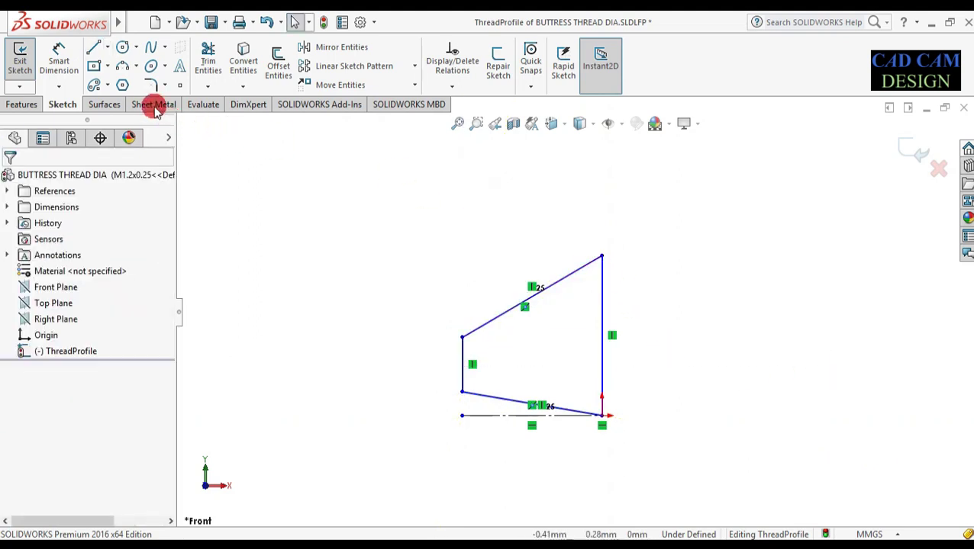
Sketch a horizontal centerline from the profile's upper corner toward the short vertical side, ending in line with that side.
left_click(107, 49)
left_click(100, 83)
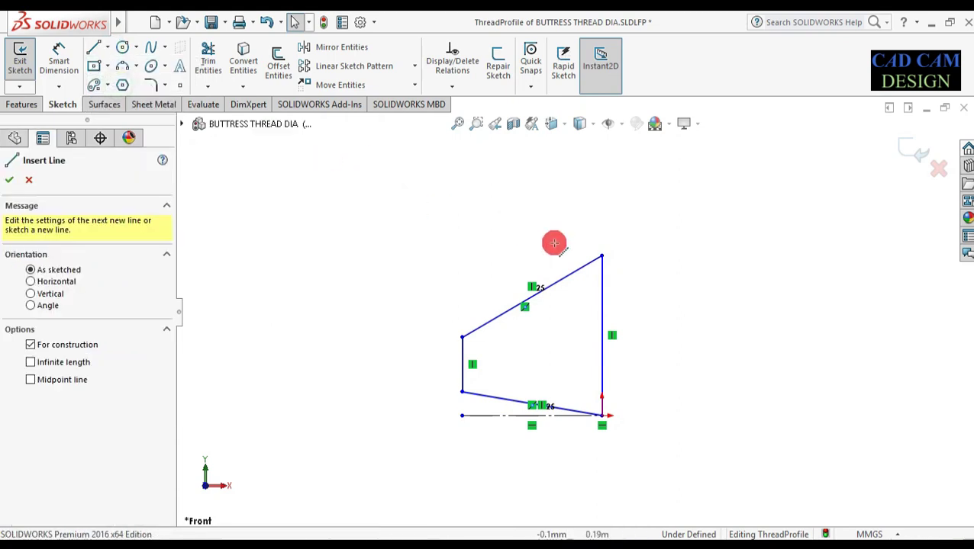
left_click(602, 258)
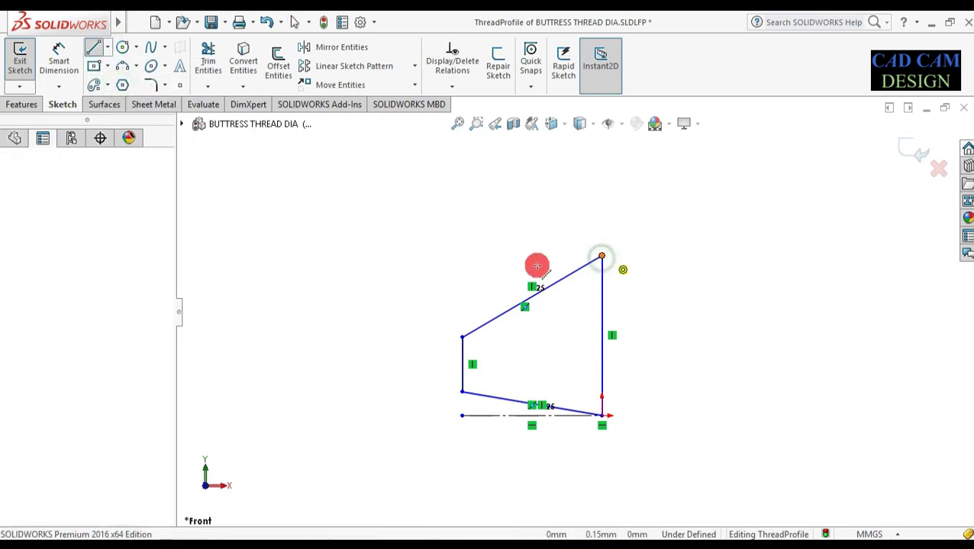
left_click(461, 257)
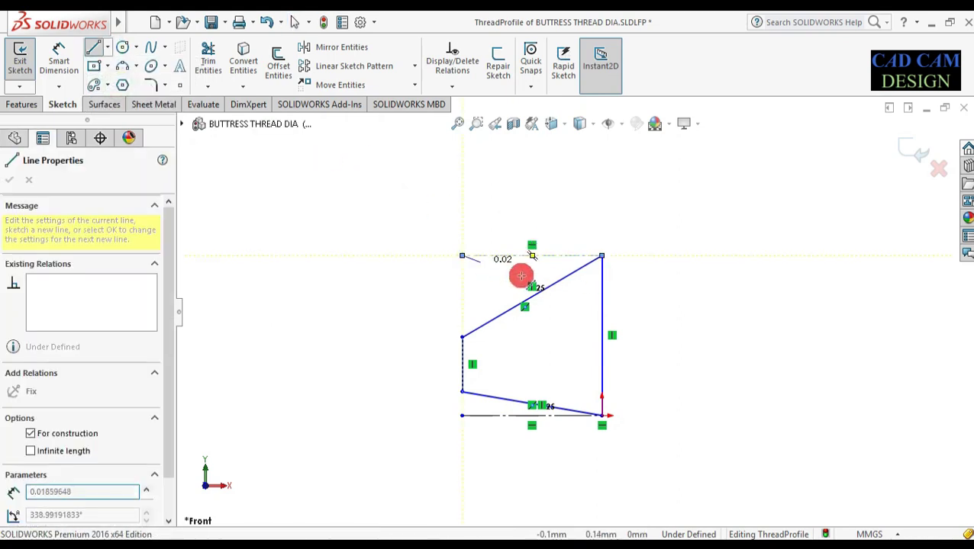
key("Escape")
key("Escape")
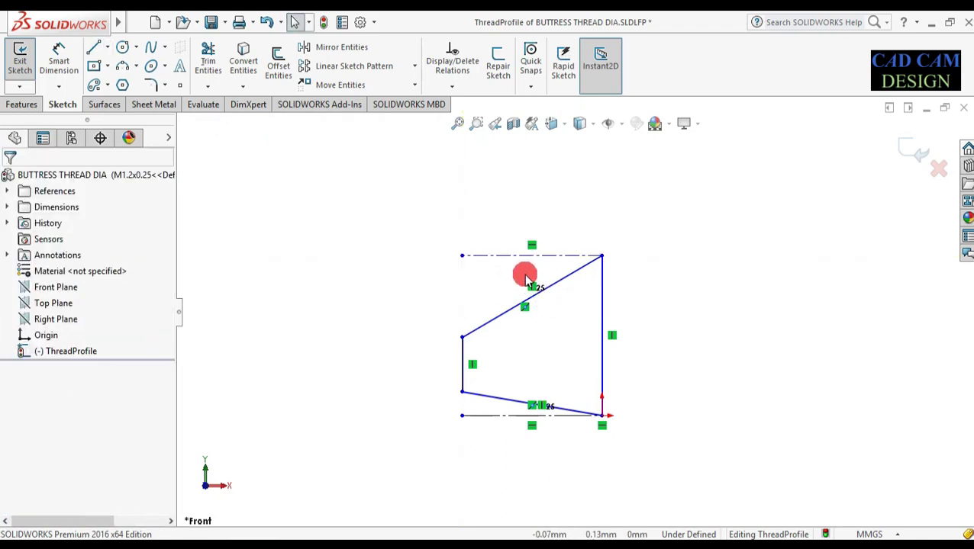
Dimension the angle between the lower slanted line and the horizontal centerline at the origin as 7 degrees.
left_click(58, 55)
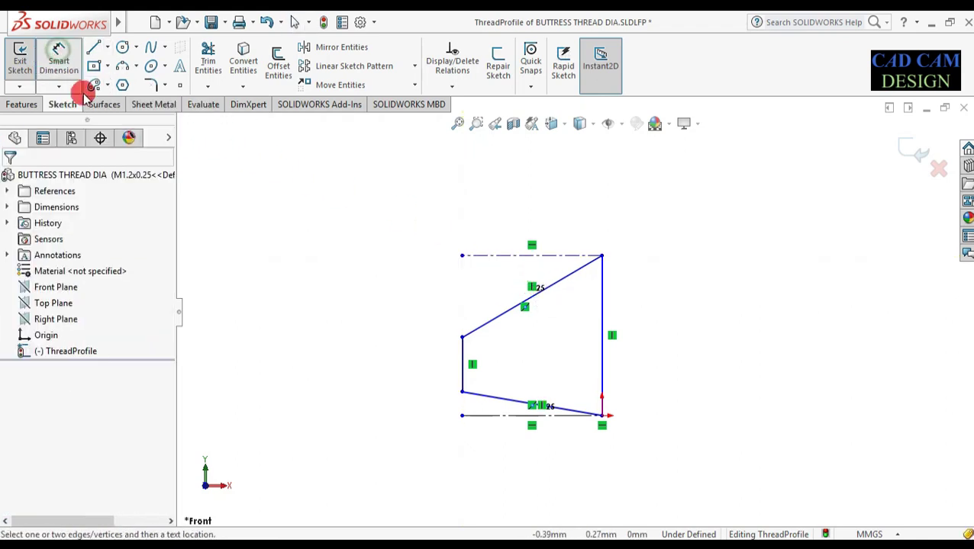
left_click(603, 372)
key("Escape")
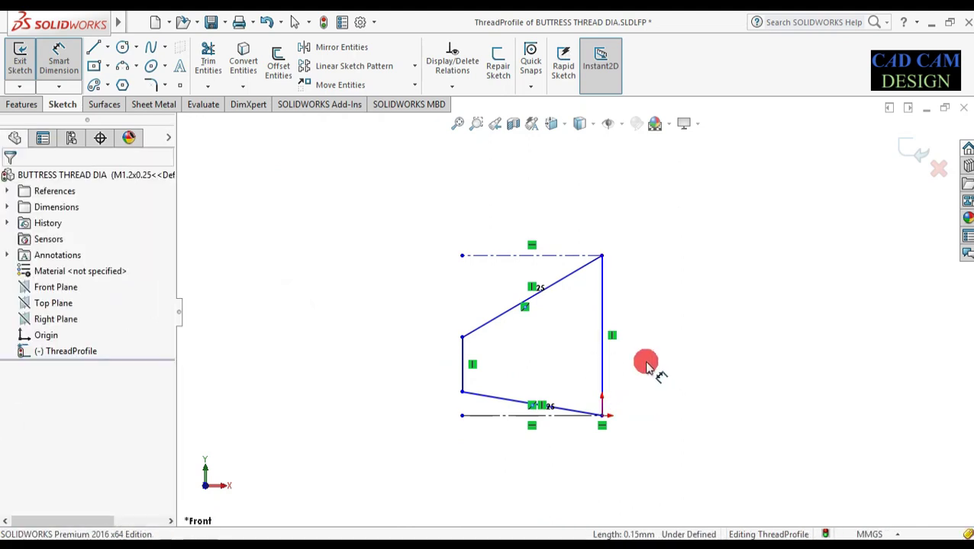
left_click(488, 416)
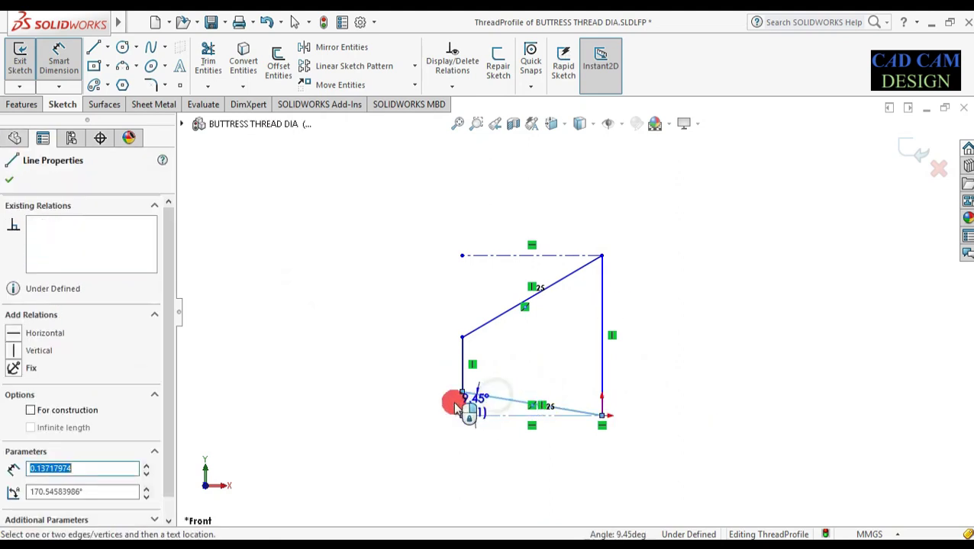
left_click(391, 398)
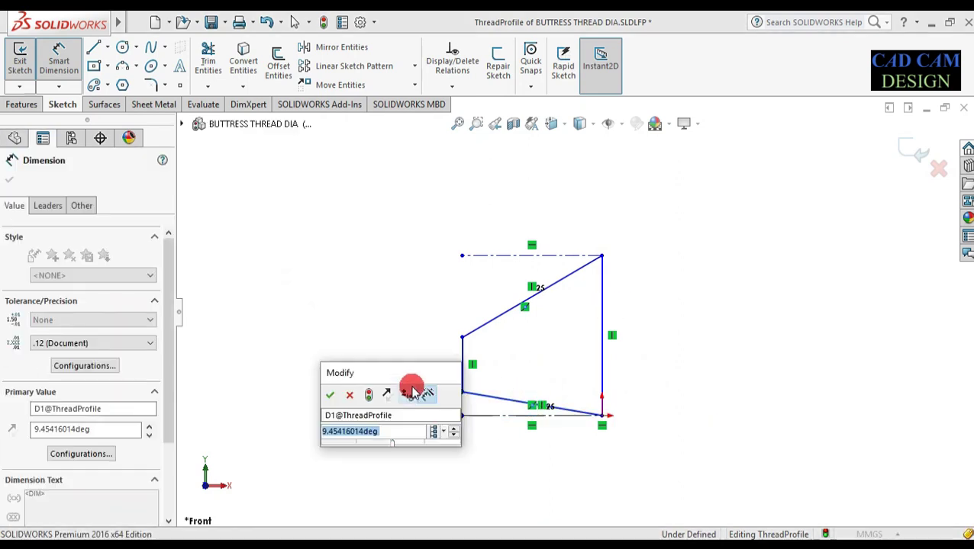
type("7deg")
key("Return")
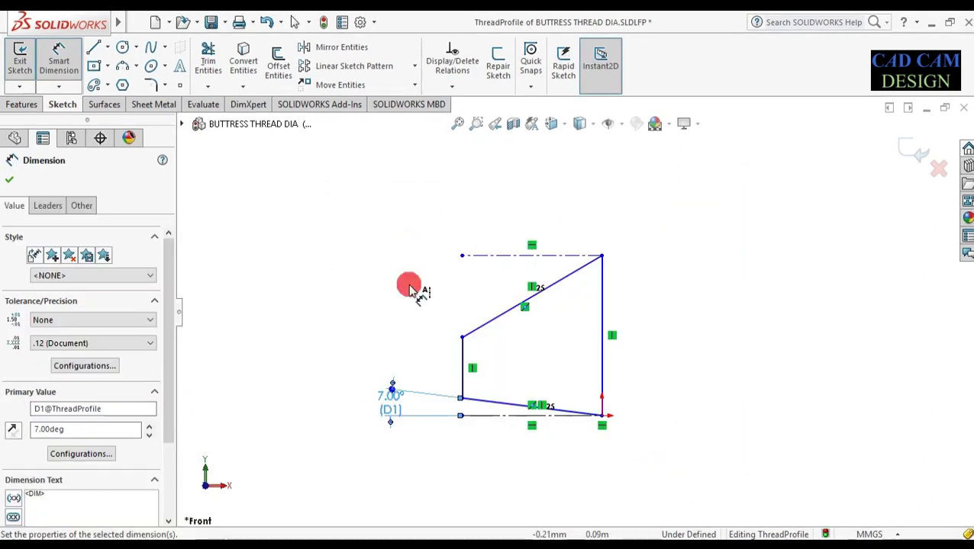
Dimension the length of the profile's short vertical line as 0.16*1 mm.
left_click(462, 357)
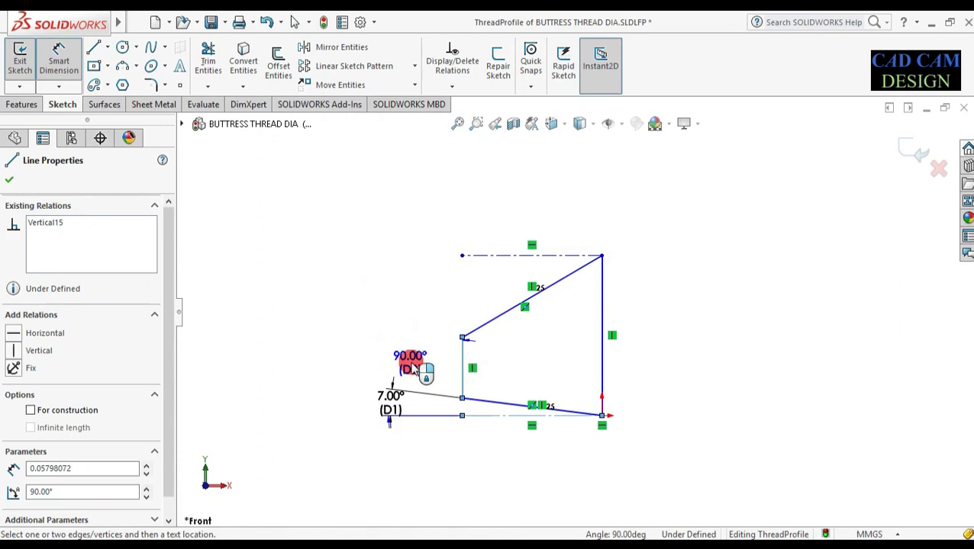
left_click(451, 365)
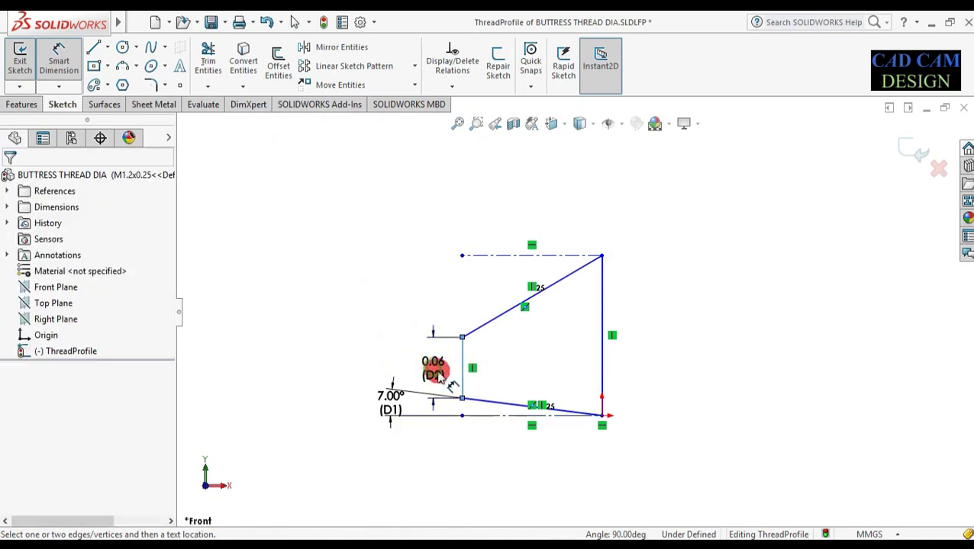
left_click(452, 379)
type("0.16*1")
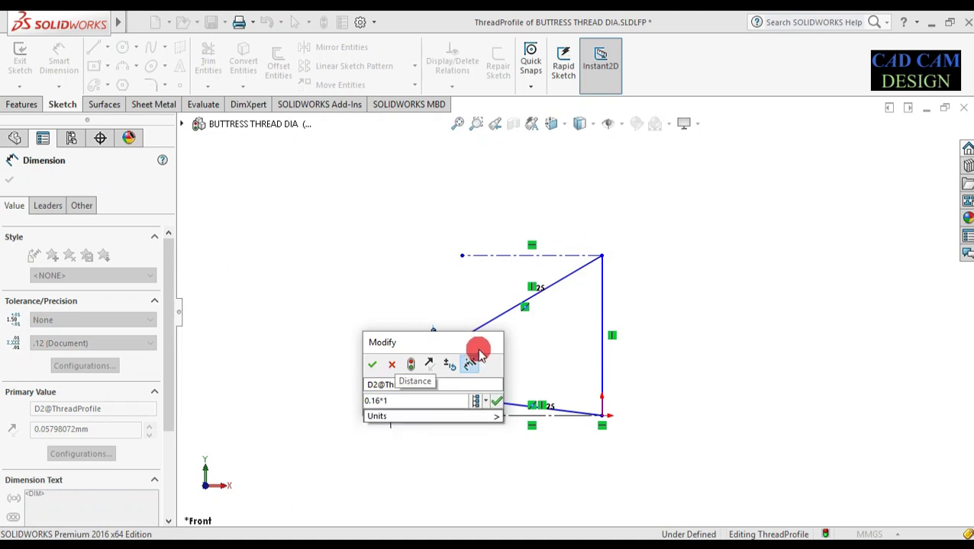
left_click(373, 366)
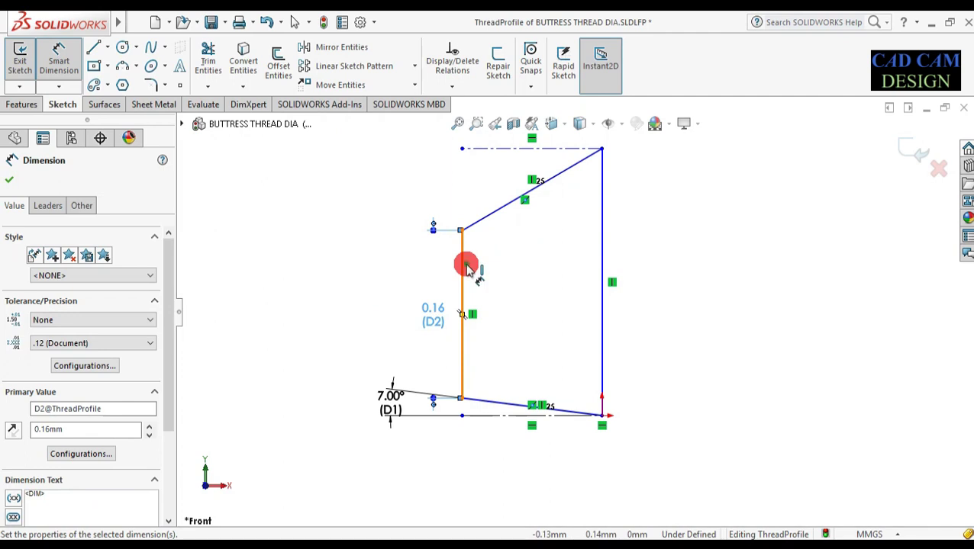
Dimension the distance between the two vertical lines as 0.66*1 mm and move the dimension labels clear of the profile.
left_click(601, 257)
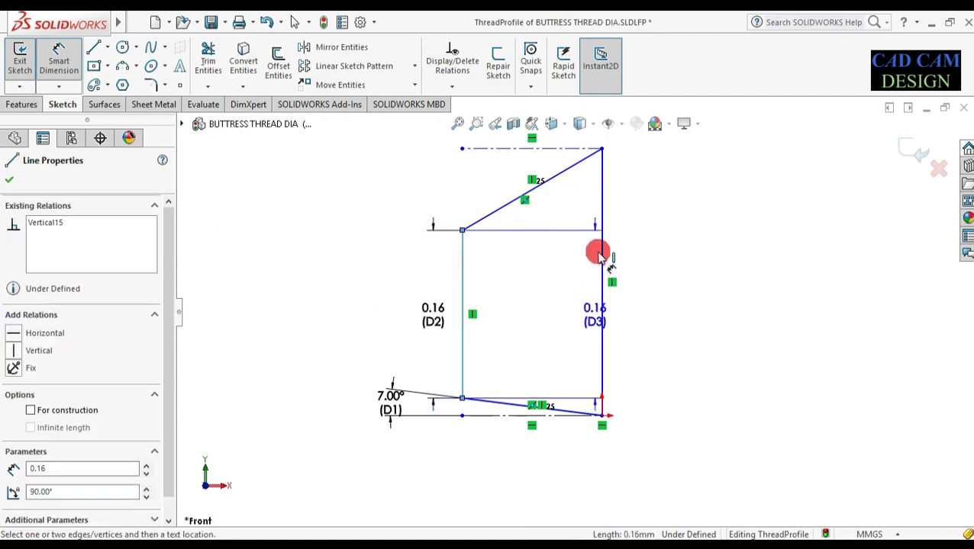
scroll(509, 269, "up", 3)
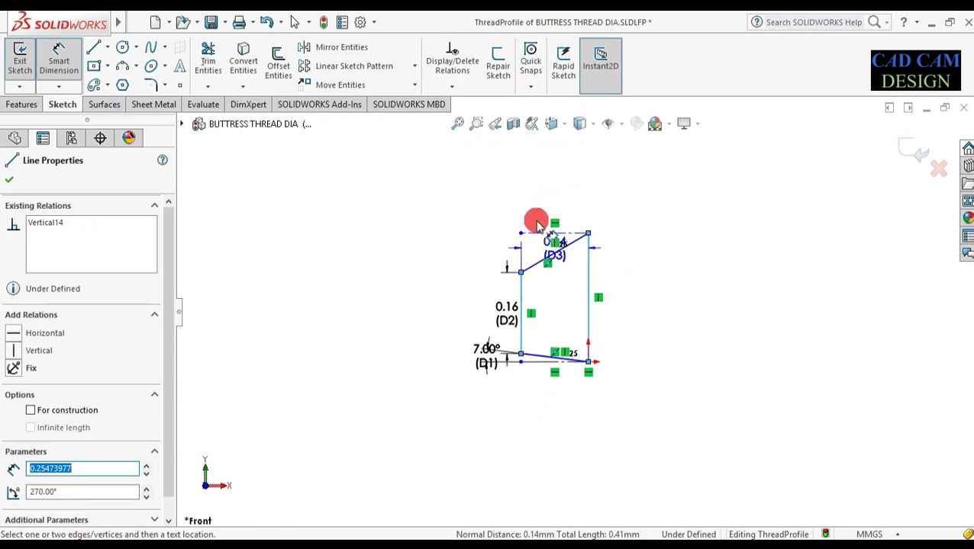
left_click(556, 213)
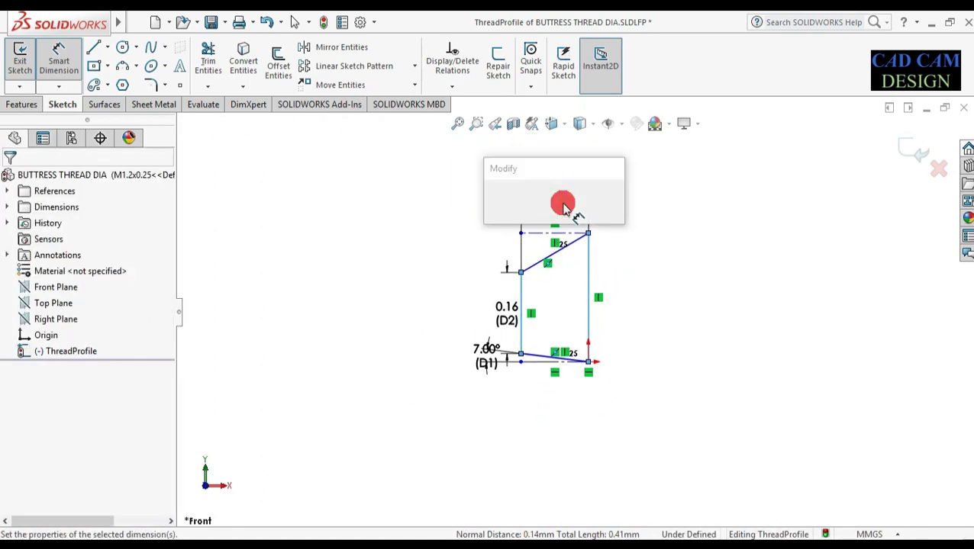
type("0")
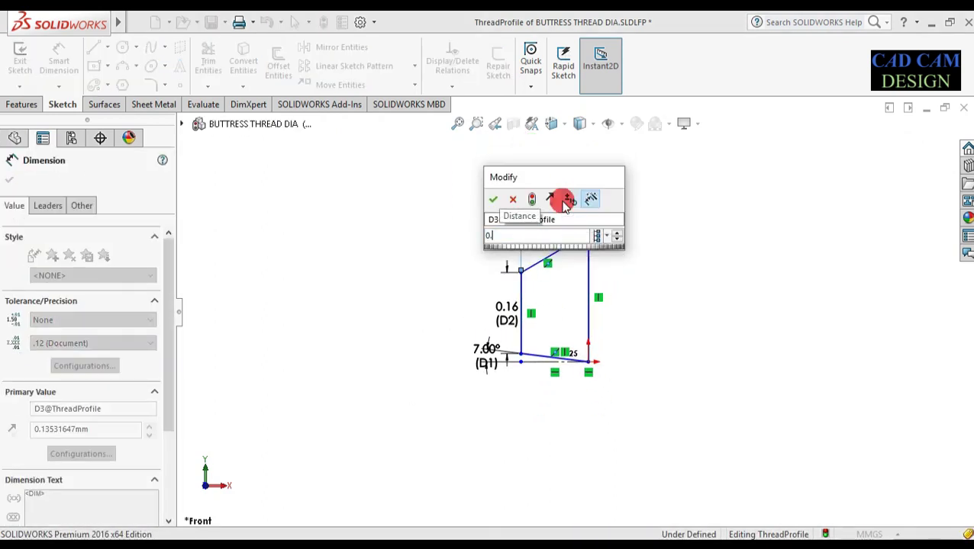
type(".66*1")
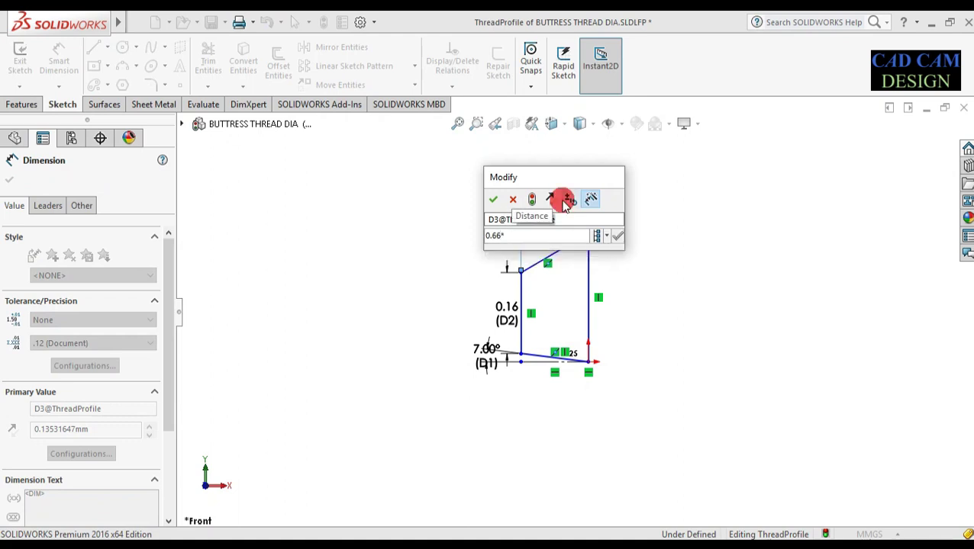
left_click(494, 200)
scroll(709, 239, "up", 2)
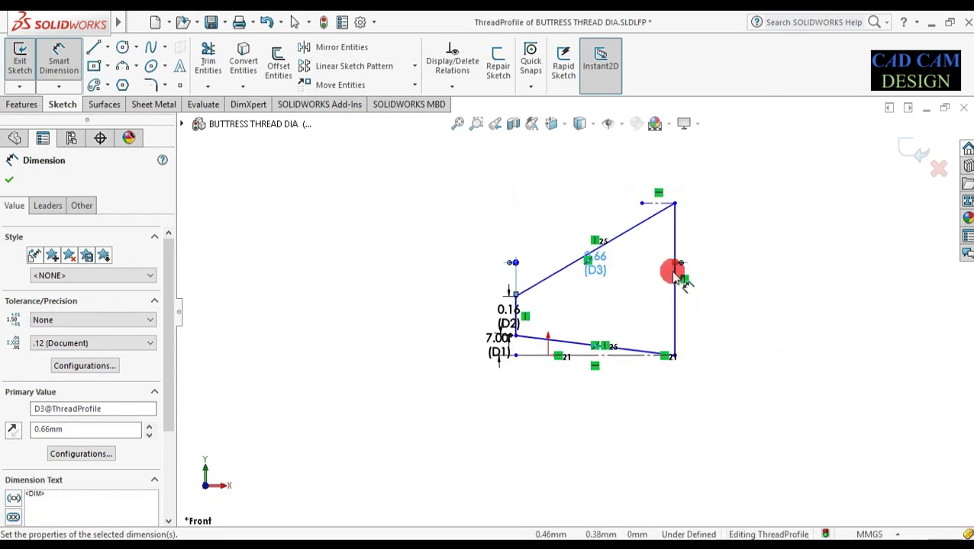
left_click_drag(603, 243, 603, 163)
left_click_drag(506, 313, 481, 319)
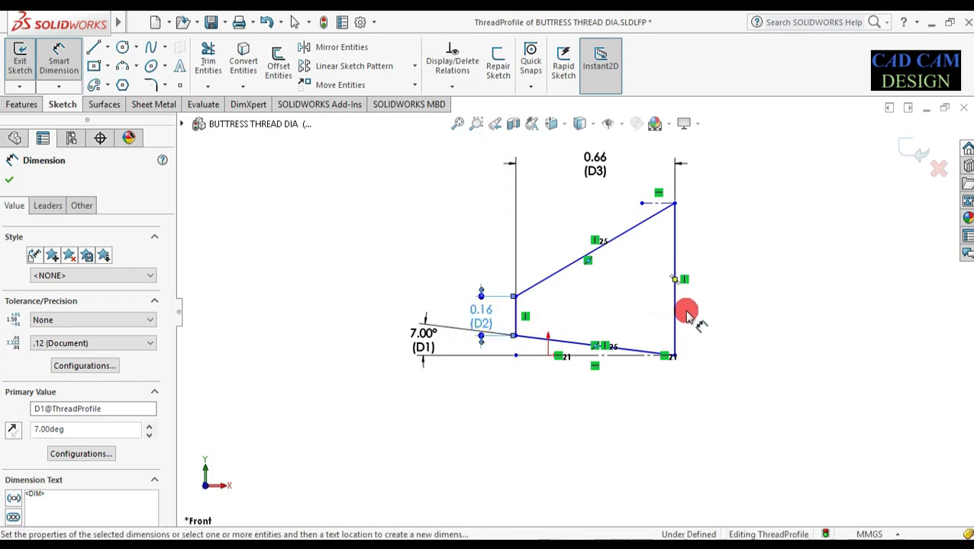
Stretch the free end of the upper horizontal centerline to just past the short vertical line, about 0.68 mm long.
scroll(691, 313, "down", 3)
scroll(688, 325, "up", 5)
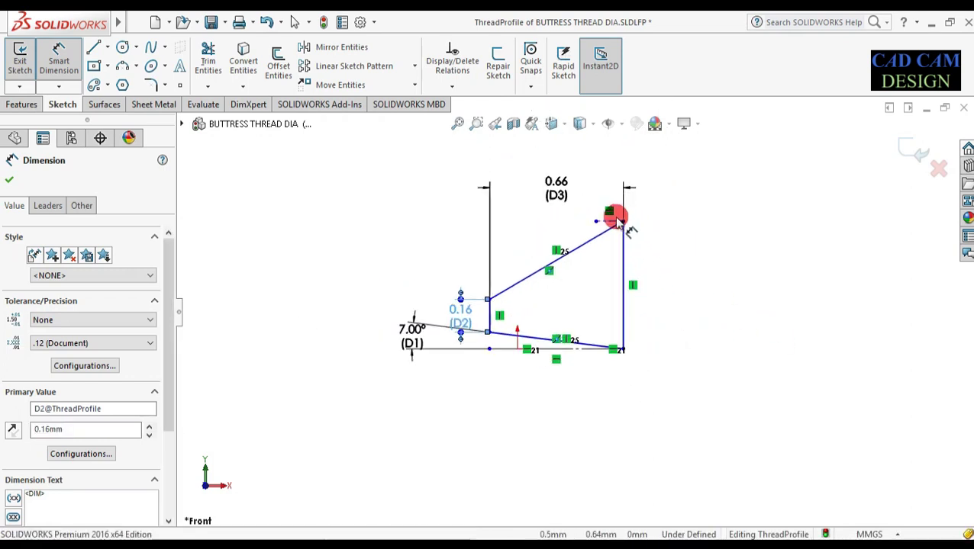
left_click(620, 221)
left_click_drag(596, 222, 487, 220)
scroll(620, 251, "down", 2)
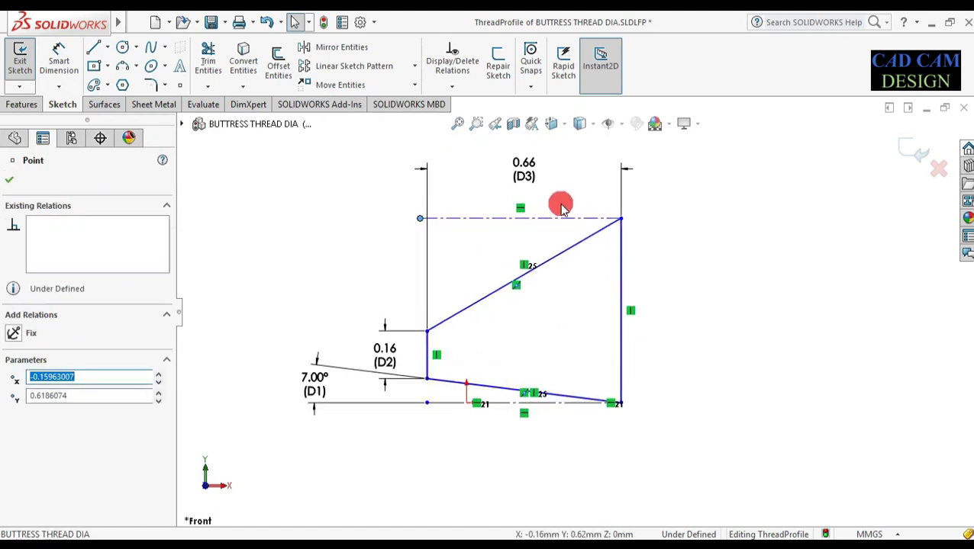
left_click(60, 58)
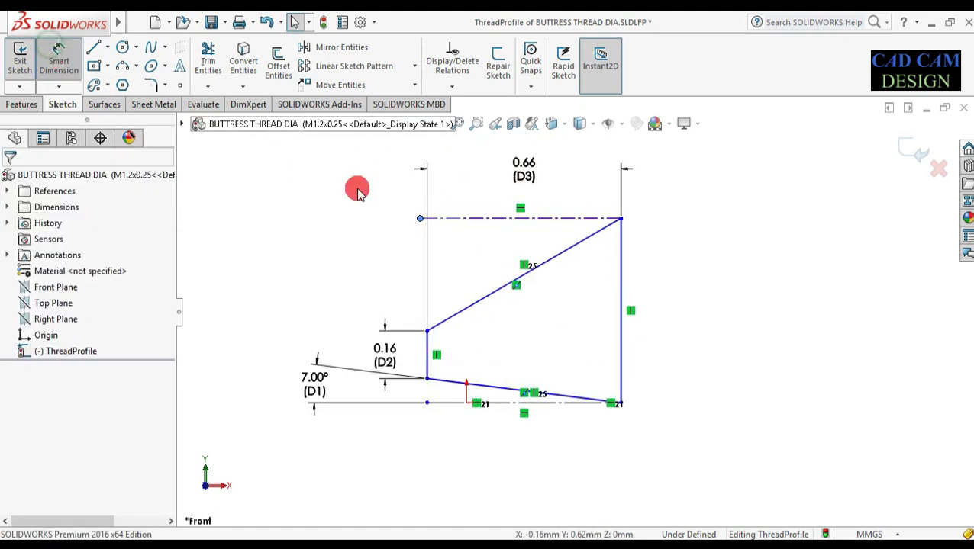
left_click(561, 228)
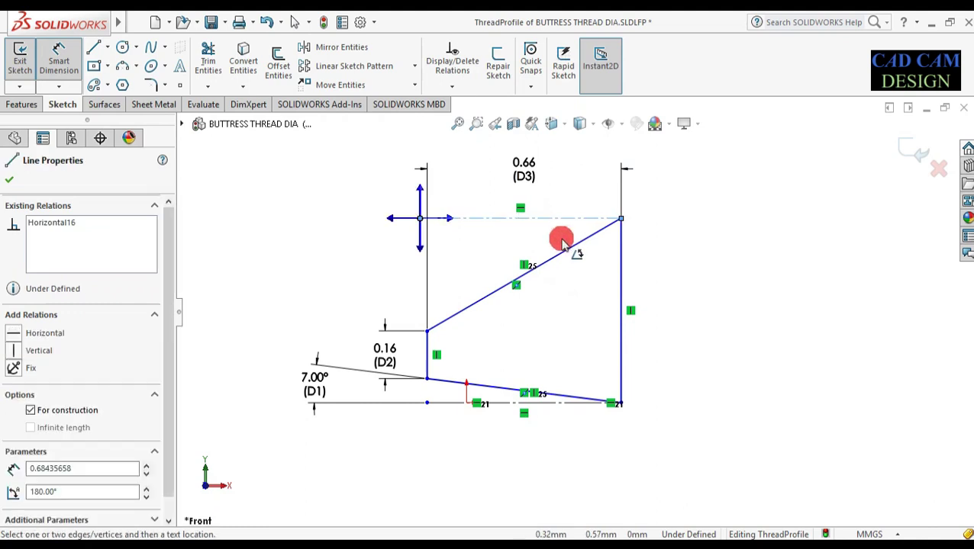
left_click(559, 254)
left_click(563, 259)
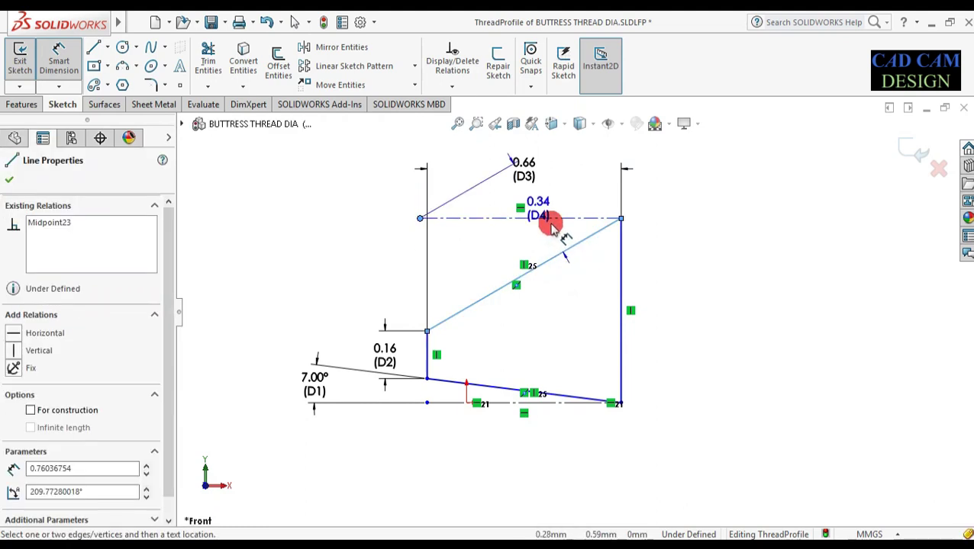
left_click(561, 221)
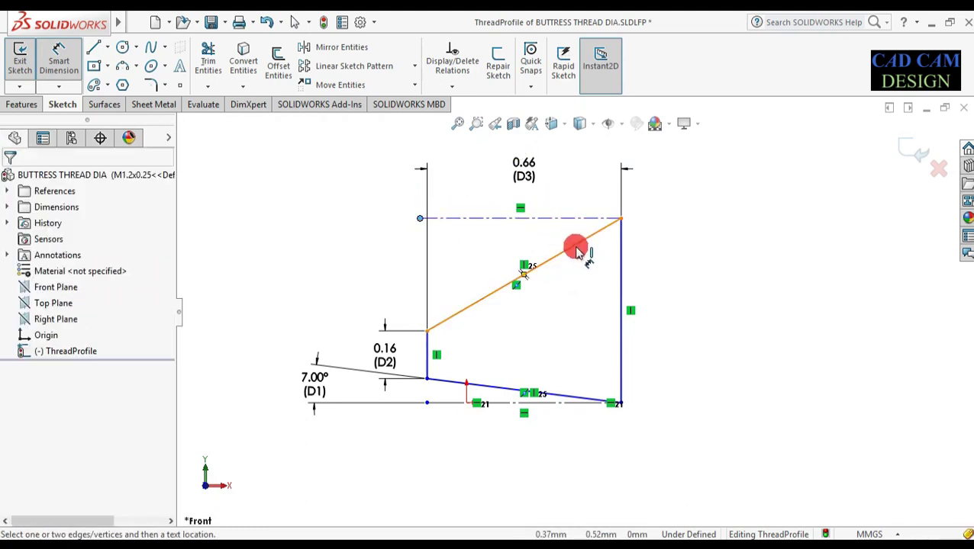
left_click(575, 245)
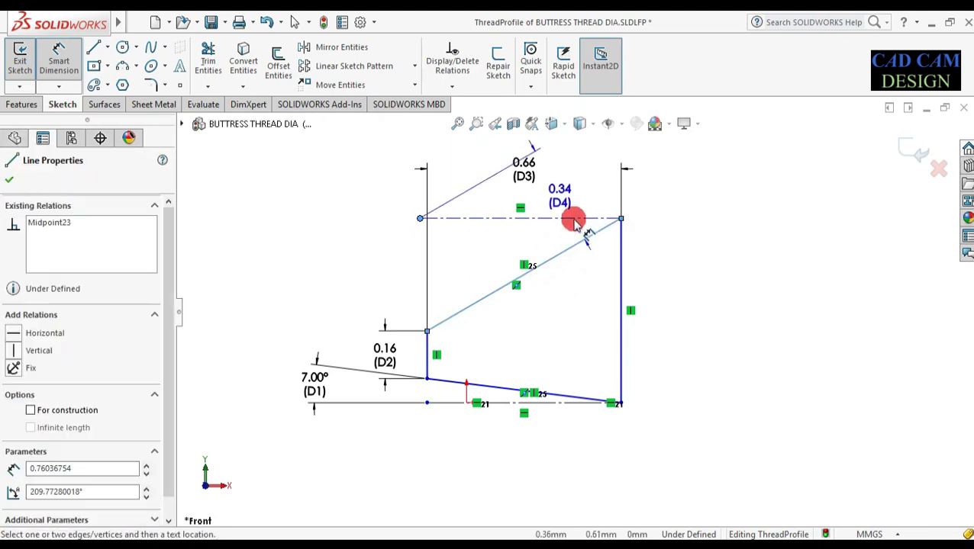
left_click(546, 221)
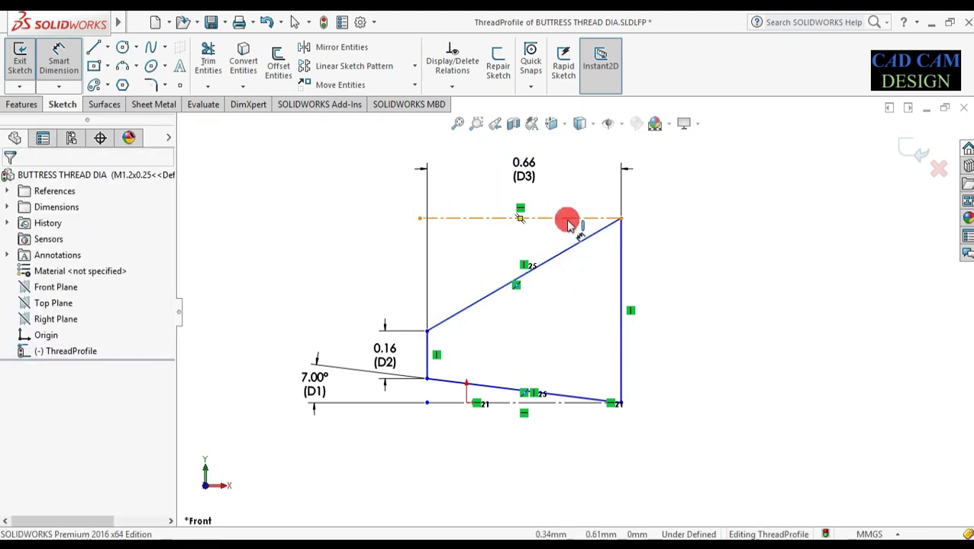
Dimension the angle between the upper slanted line and the upper horizontal centerline as 45 degrees, and move the 0.66 label above the profile.
left_click(565, 233)
left_click(570, 252)
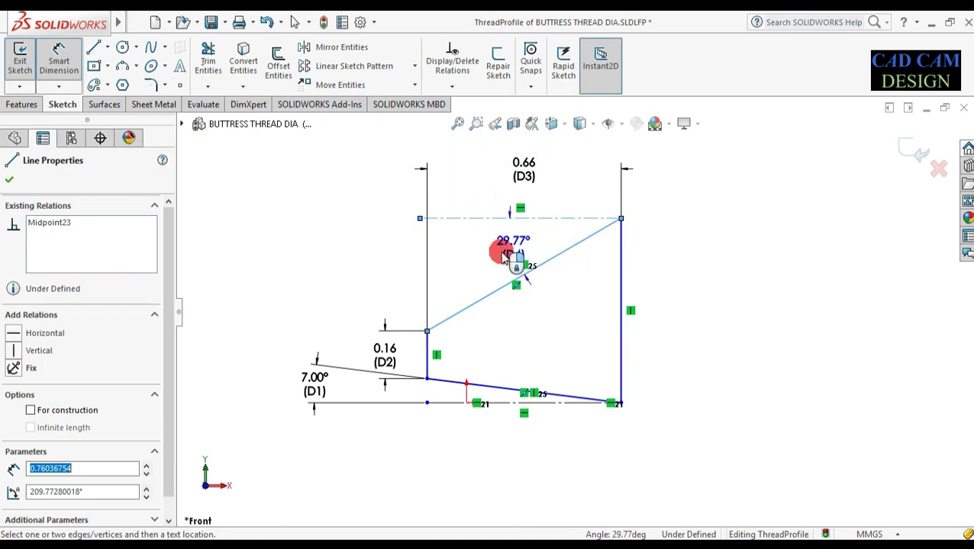
left_click(482, 263)
type("4")
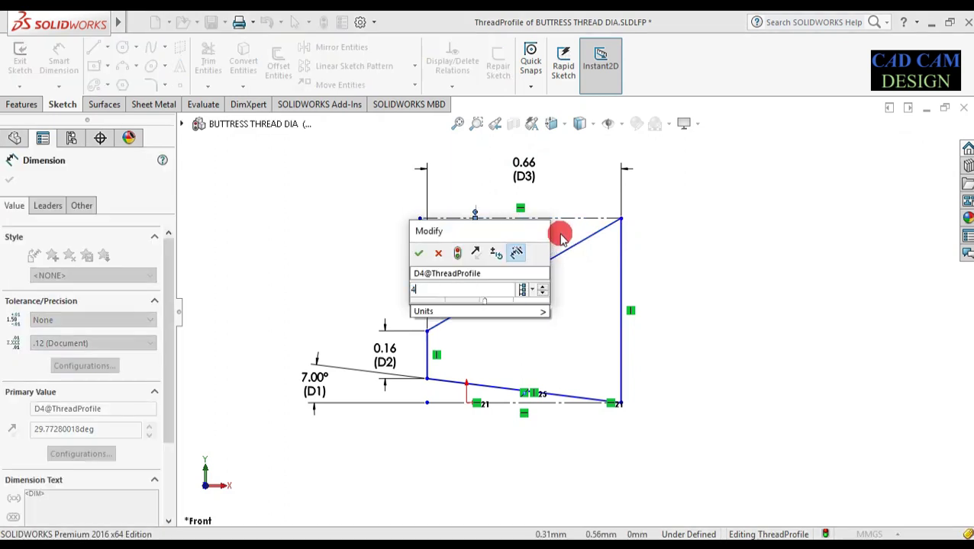
type("5")
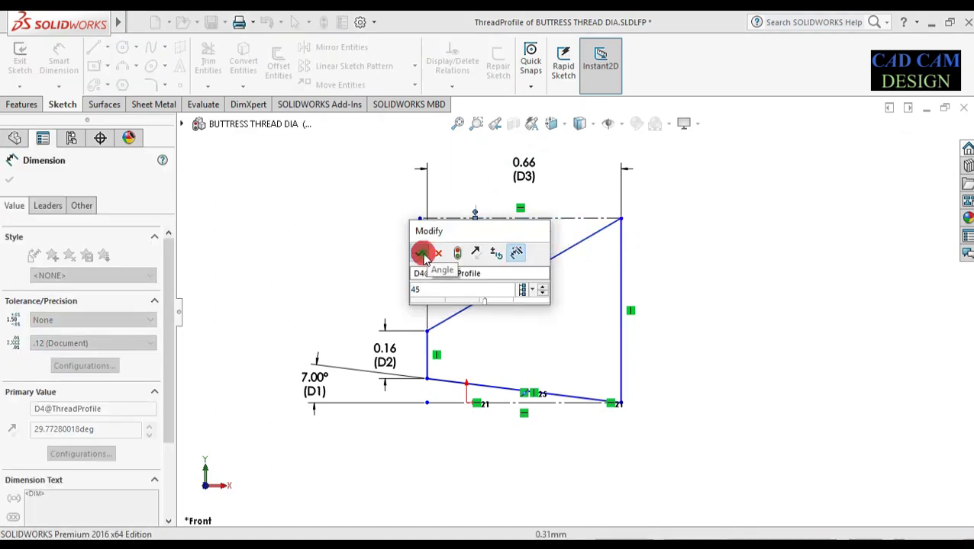
left_click(419, 253)
scroll(569, 246, "up", 3)
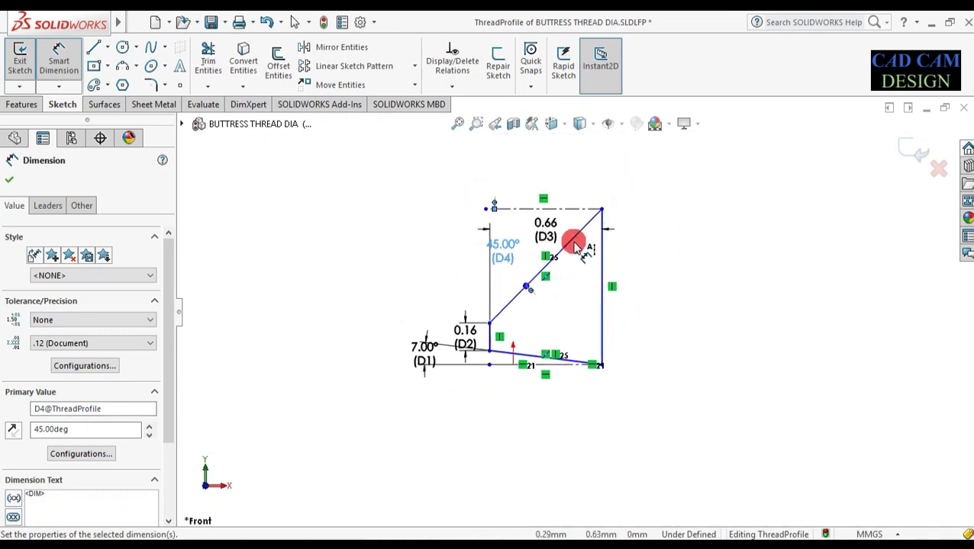
left_click_drag(543, 174, 545, 163)
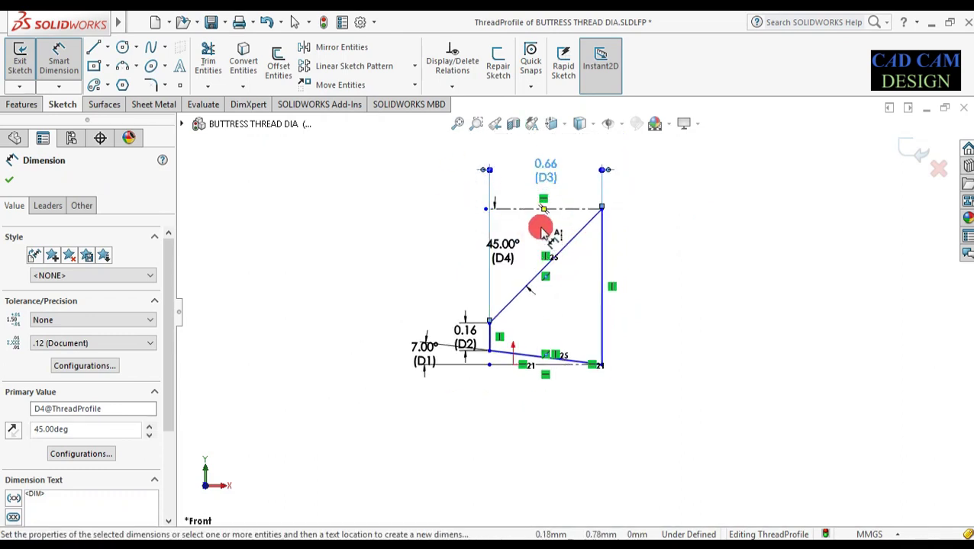
Move the free end of the upper horizontal centerline across to the outer side of the long vertical line.
left_click(486, 210)
left_click(486, 210)
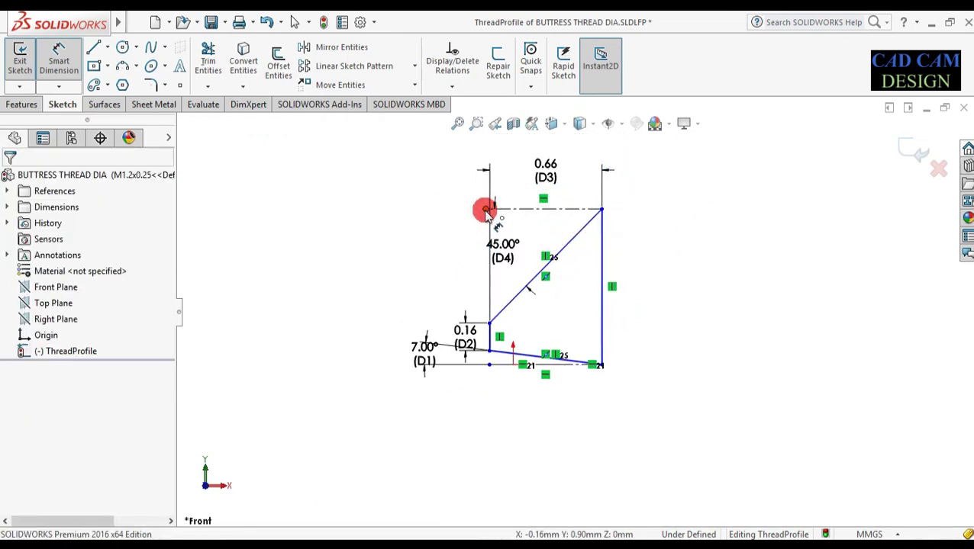
left_click(497, 213)
key("Escape")
key("Escape")
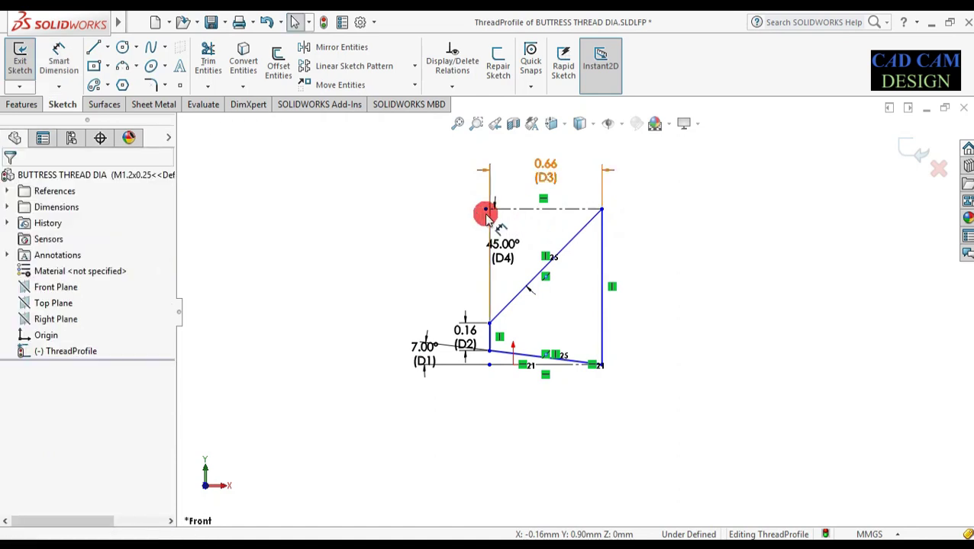
left_click_drag(493, 211, 542, 209)
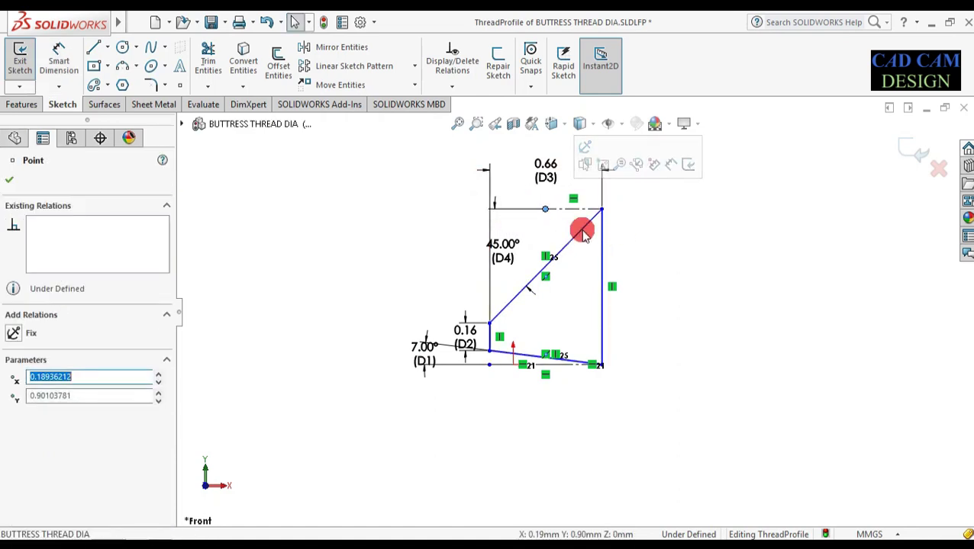
scroll(577, 228, "down", 1)
mouse_move(536, 215)
left_mouse_down()
mouse_move(578, 215)
mouse_move(563, 222)
left_mouse_up()
Shift the profile so the lower end of its long vertical line coincides with the sketch origin.
mouse_move(472, 397)
left_mouse_down()
mouse_move(497, 392)
mouse_move(365, 393)
left_mouse_up()
scroll(491, 389, "down", 6)
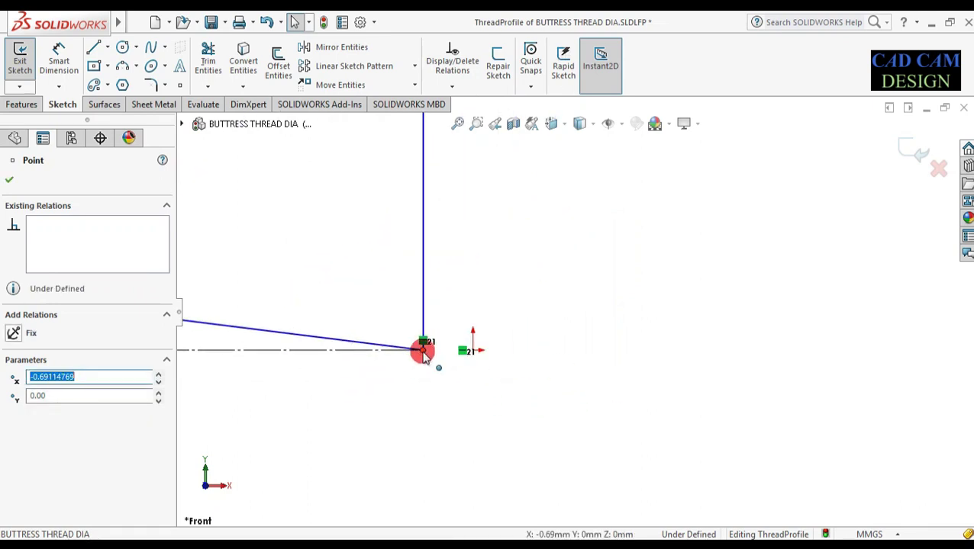
left_click_drag(426, 359, 469, 354)
scroll(533, 357, "up", 6)
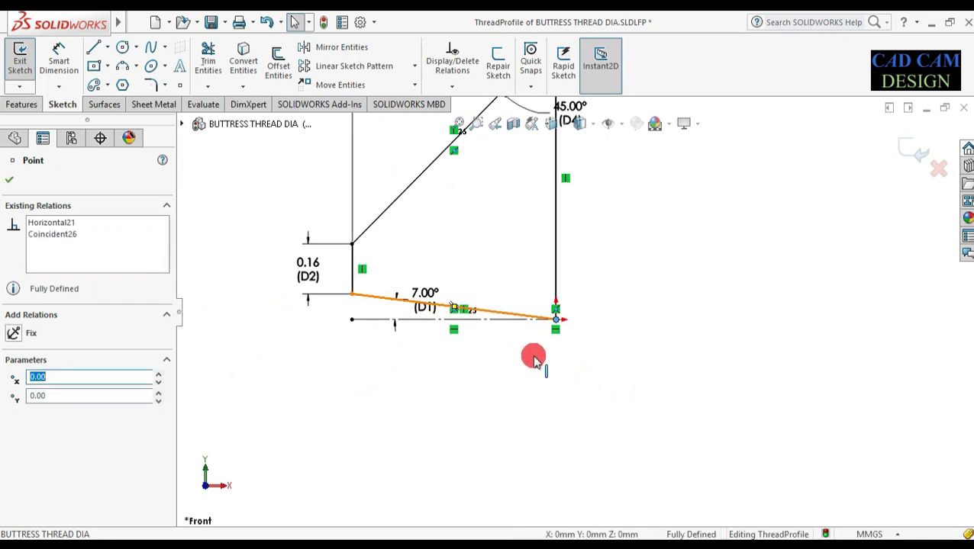
Move the 7-degree angle label outside the profile, beside the short vertical line's dimension.
scroll(542, 339, "up", 3)
scroll(585, 228, "down", 3)
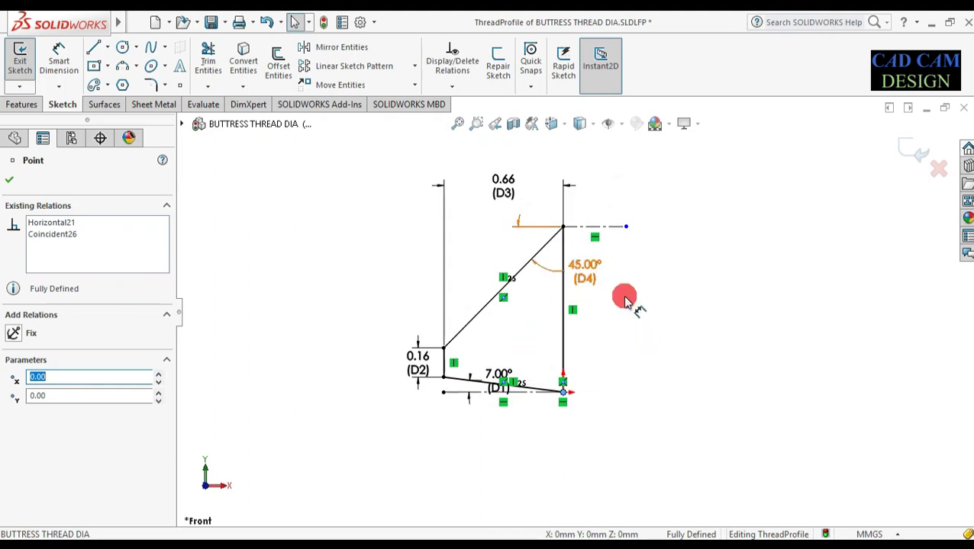
left_click_drag(498, 378, 383, 389)
left_click(528, 283)
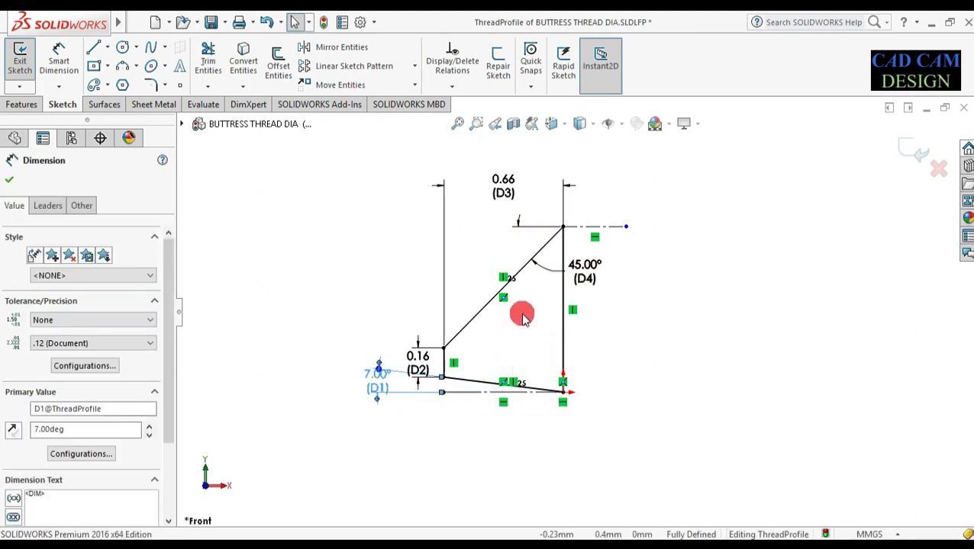
Add a driven length dimension to the long vertical line.
left_click(61, 53)
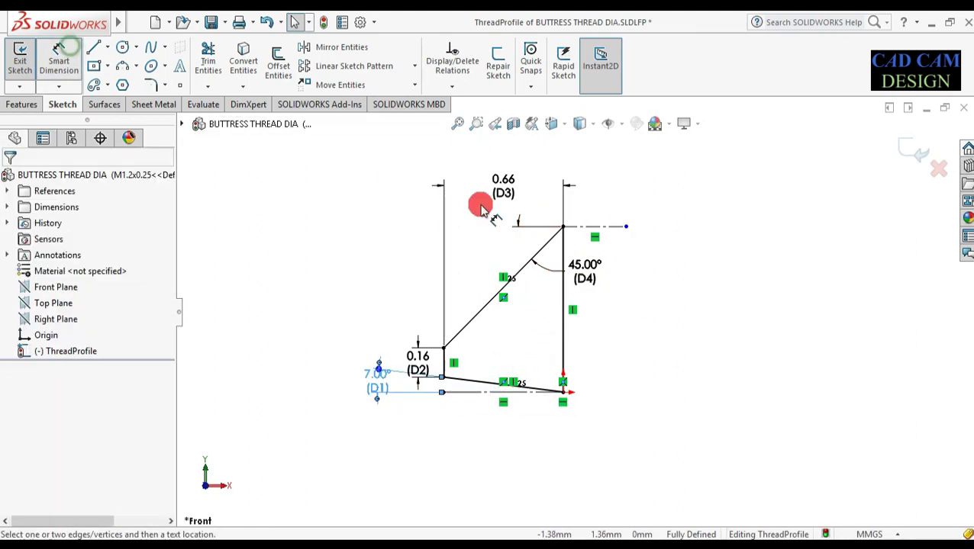
left_click(565, 336)
left_click(647, 307)
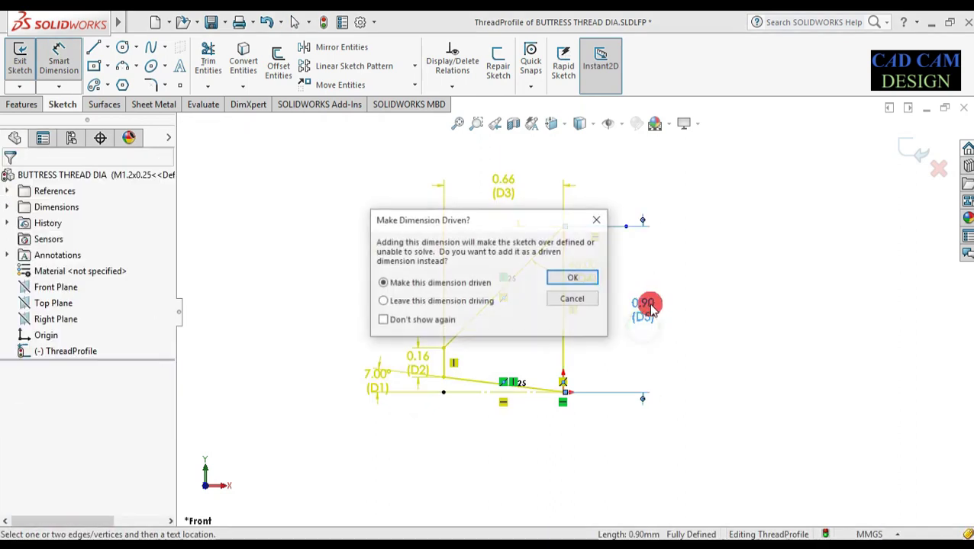
left_click(592, 279)
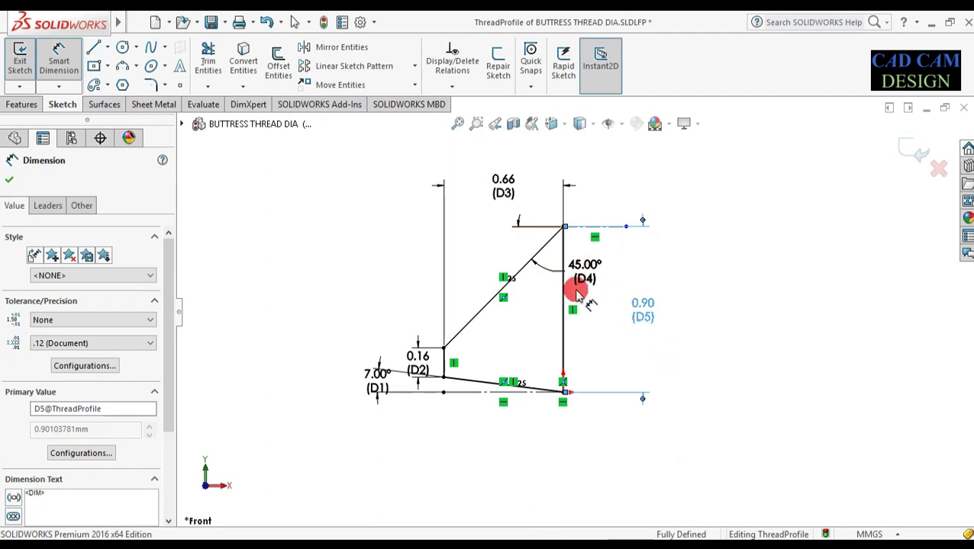
Reposition the 45-degree label above the upper slanted line and bring the driven height label closer to the long vertical line.
left_click_drag(580, 278, 490, 255)
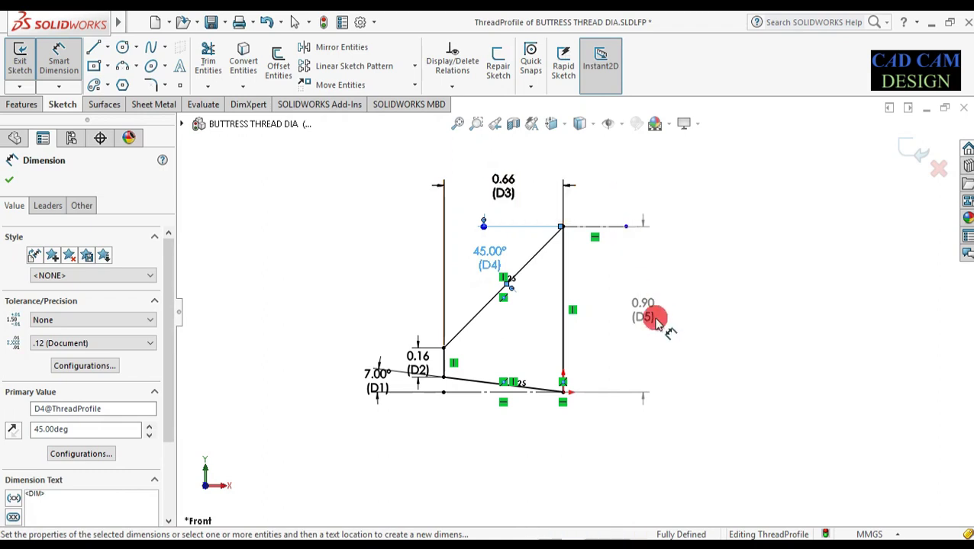
left_click_drag(651, 321, 611, 321)
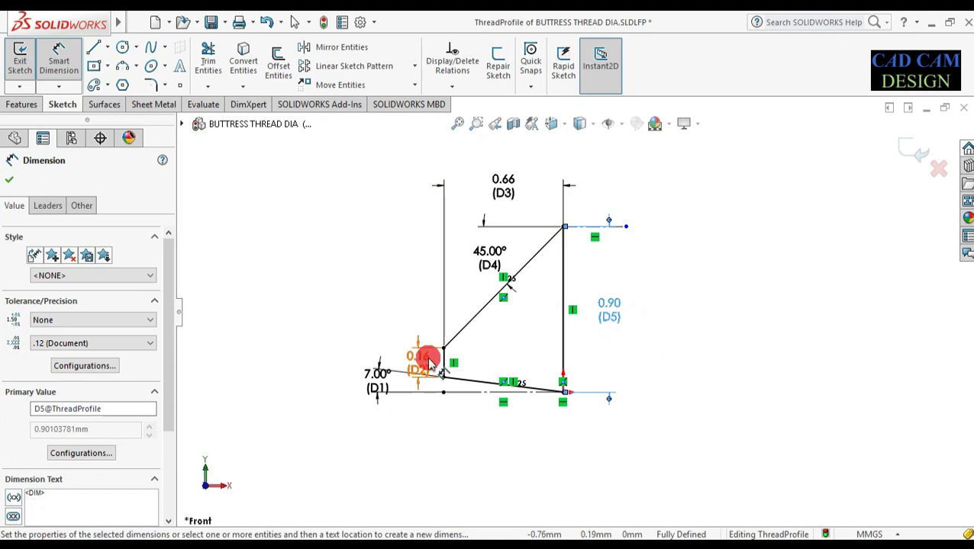
left_click_drag(430, 365, 422, 368)
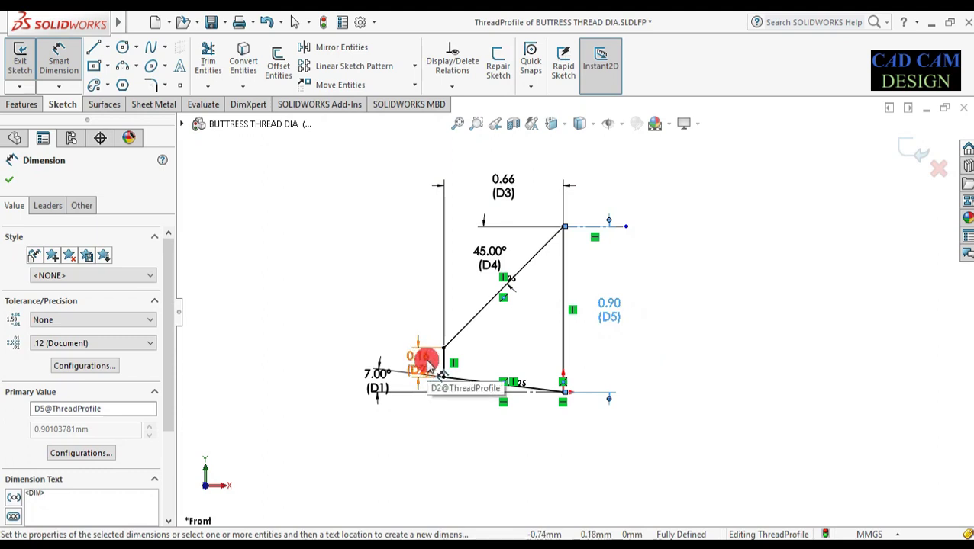
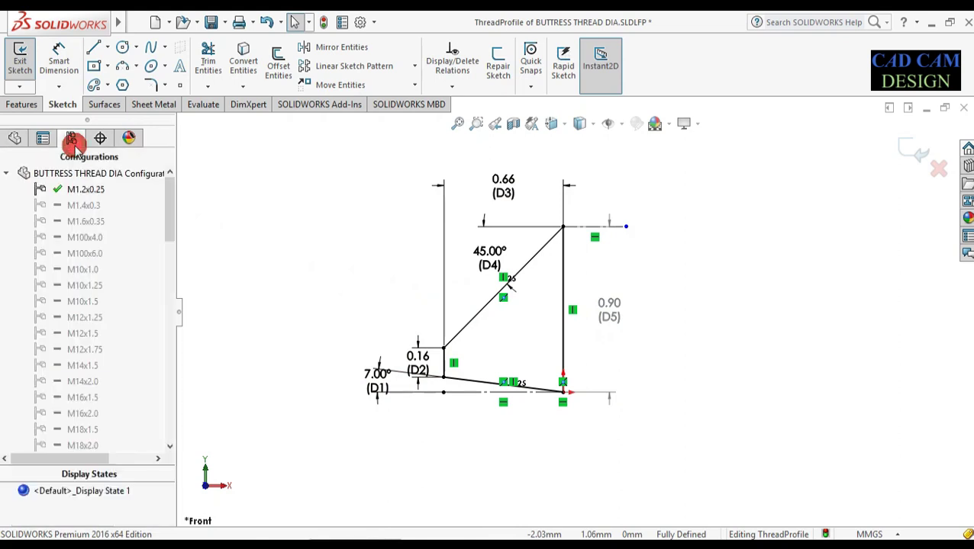
Prefix the M1.2x0.25 configuration's name and description with "Buttress Thread dia__" and use the configuration name as its BOM part number.
left_click(78, 189)
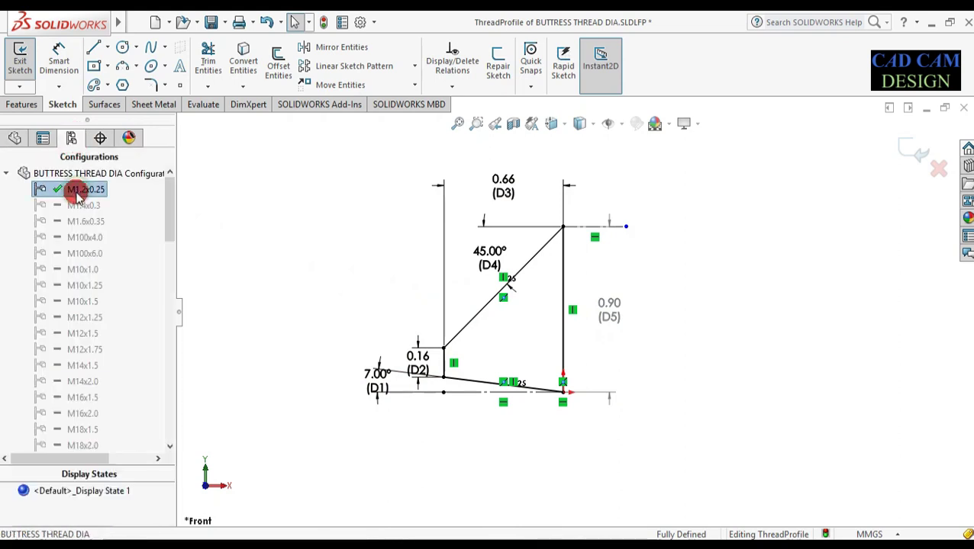
left_click_drag(165, 191, 174, 169)
left_click(104, 191)
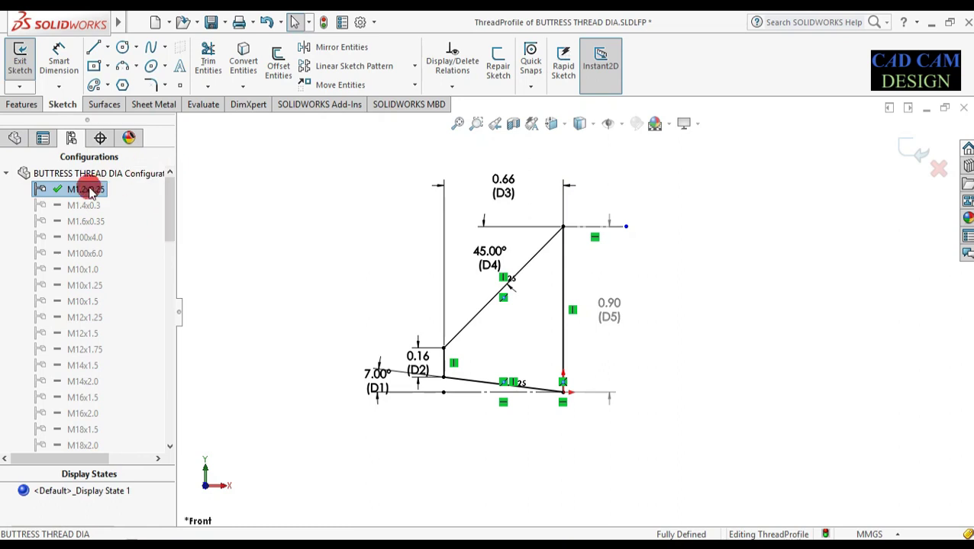
right_click(90, 193)
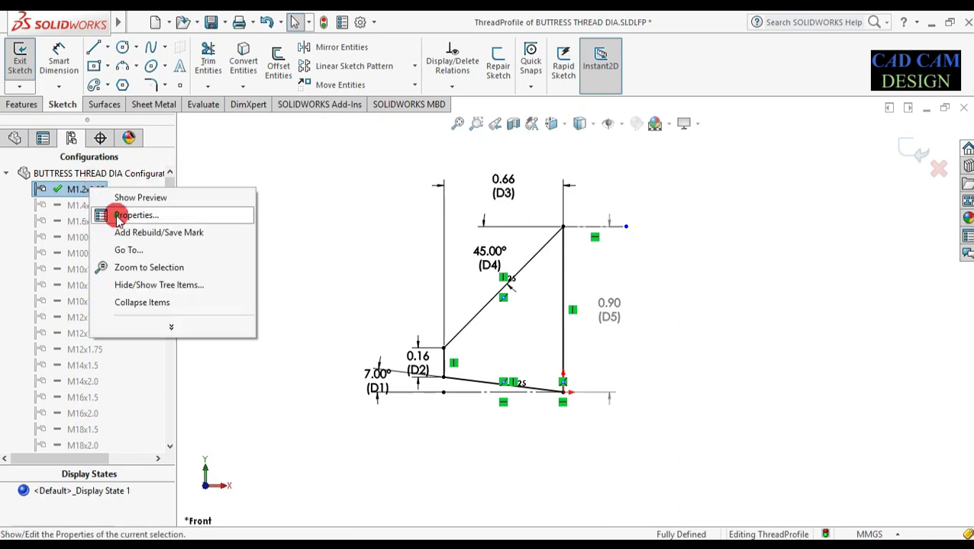
left_click(106, 214)
left_click(10, 239)
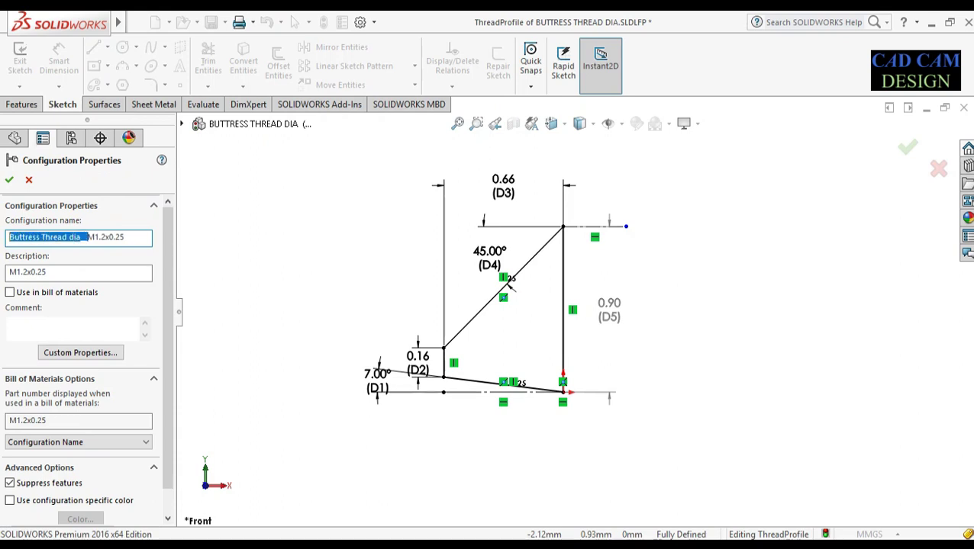
left_click(12, 272)
type("Buttress Thread dia__")
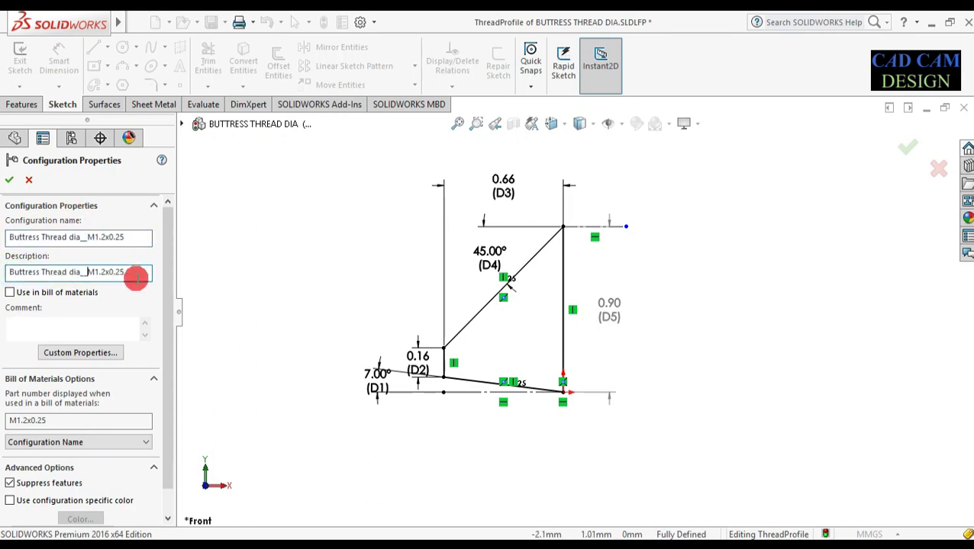
left_click(69, 445)
left_click(67, 465)
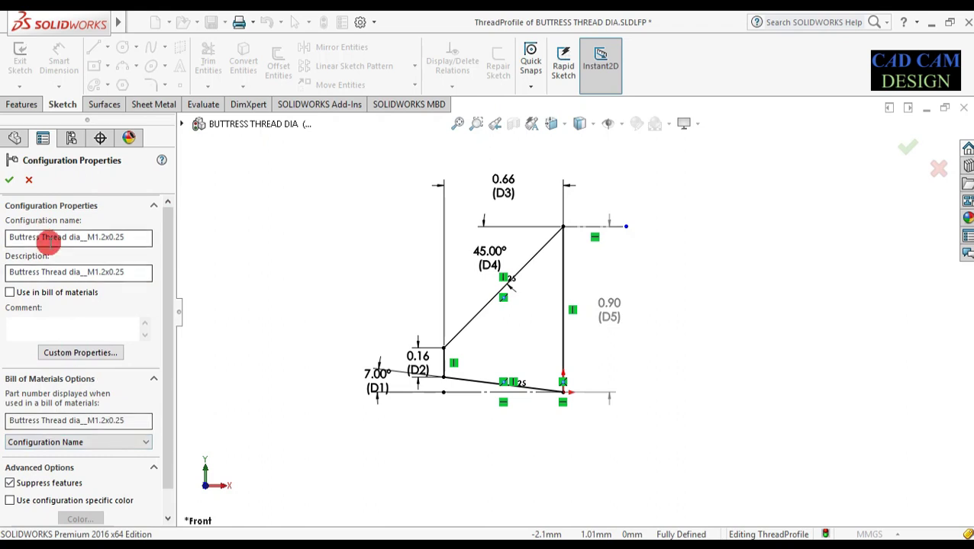
Change the configuration name and description to "Buttress Thread dia__M1x0.25" and reapply the configuration name as the part number.
left_click(107, 237)
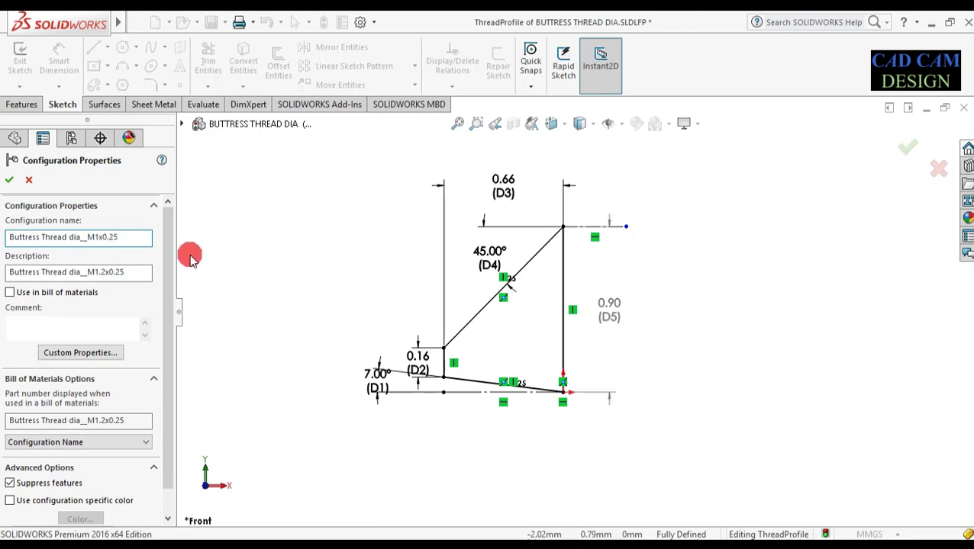
left_click(107, 272)
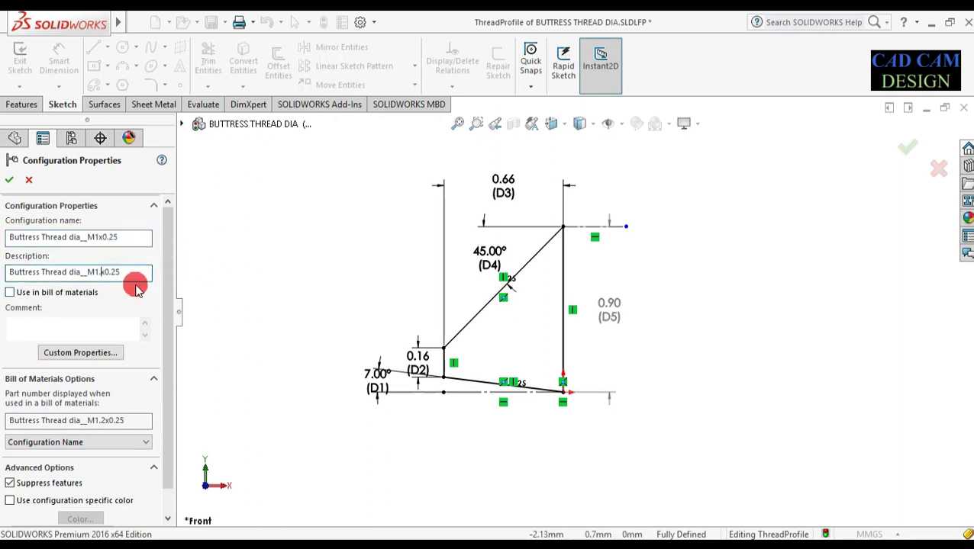
left_click(76, 442)
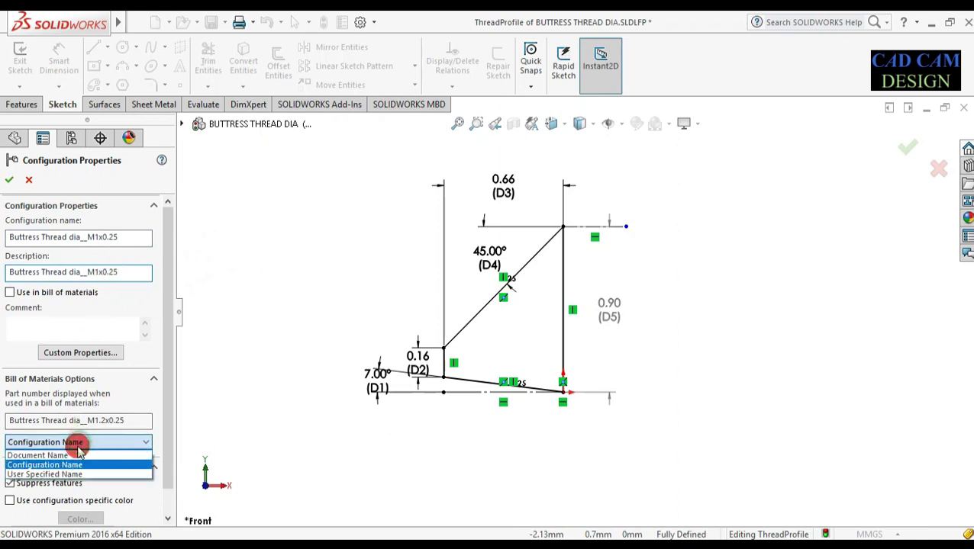
left_click(74, 465)
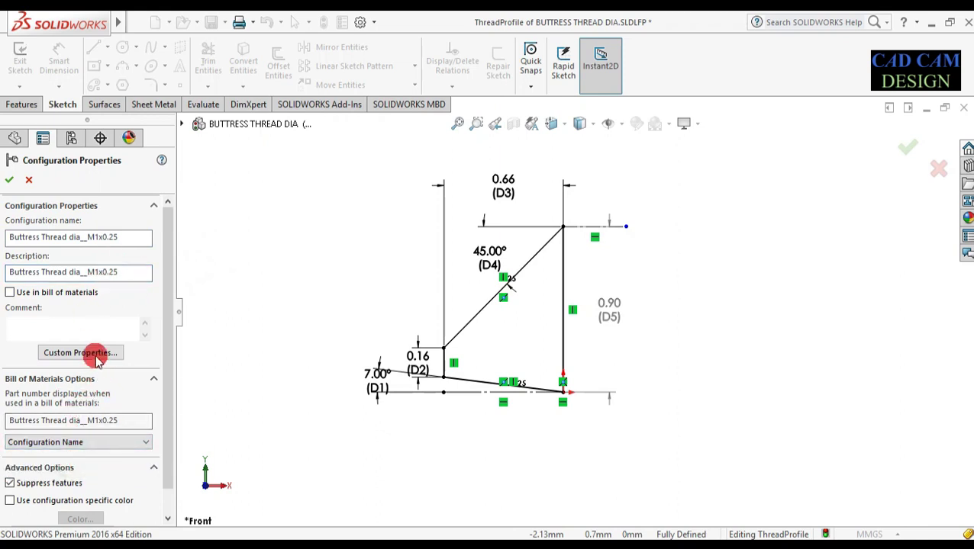
Confirm the configuration properties, save the BUTTRESS THREAD DIA library file and exit the ThreadProfile sketch.
left_click(9, 184)
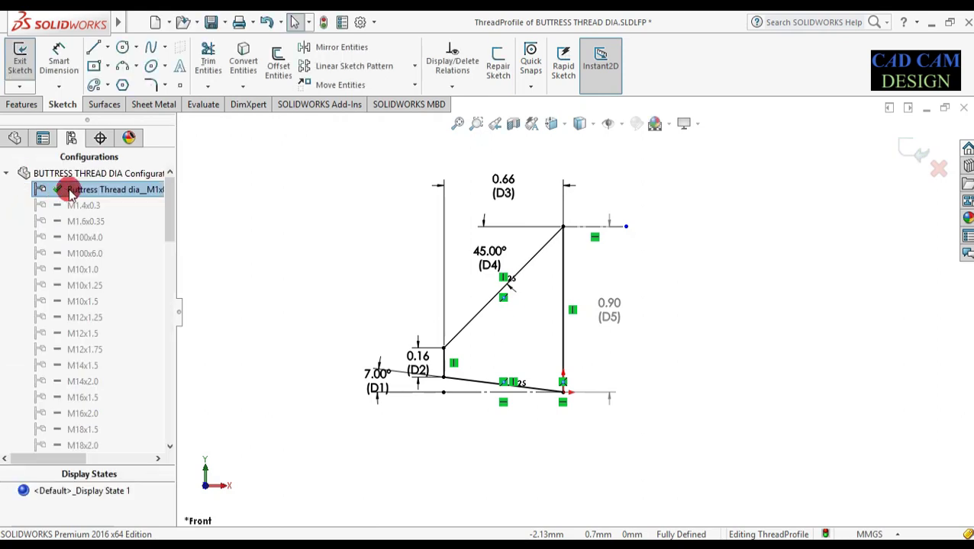
left_click_drag(59, 461, 18, 454)
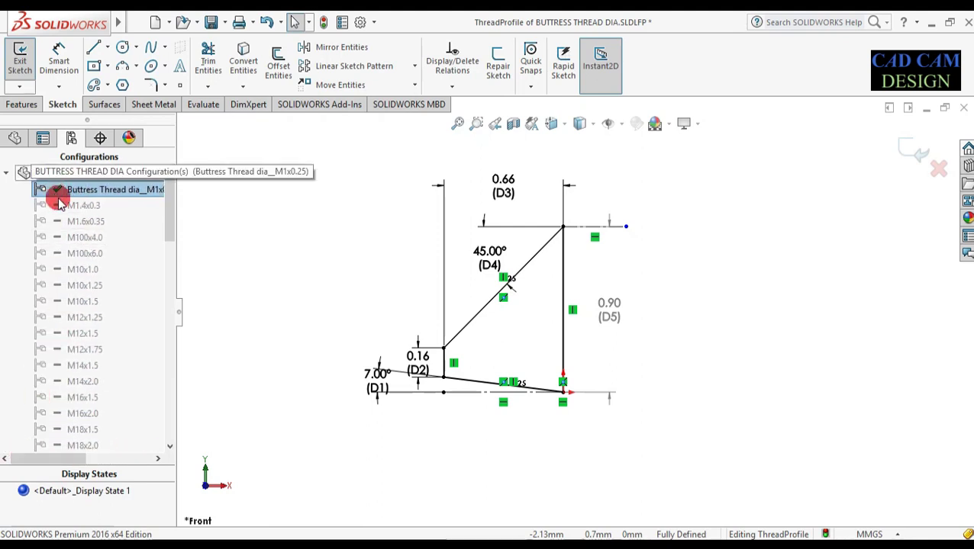
left_click(15, 142)
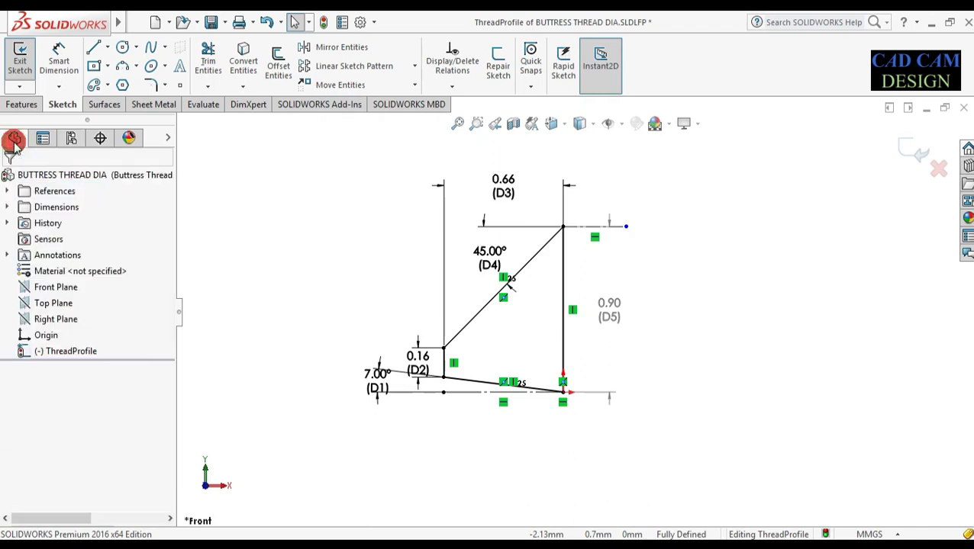
left_click(212, 22)
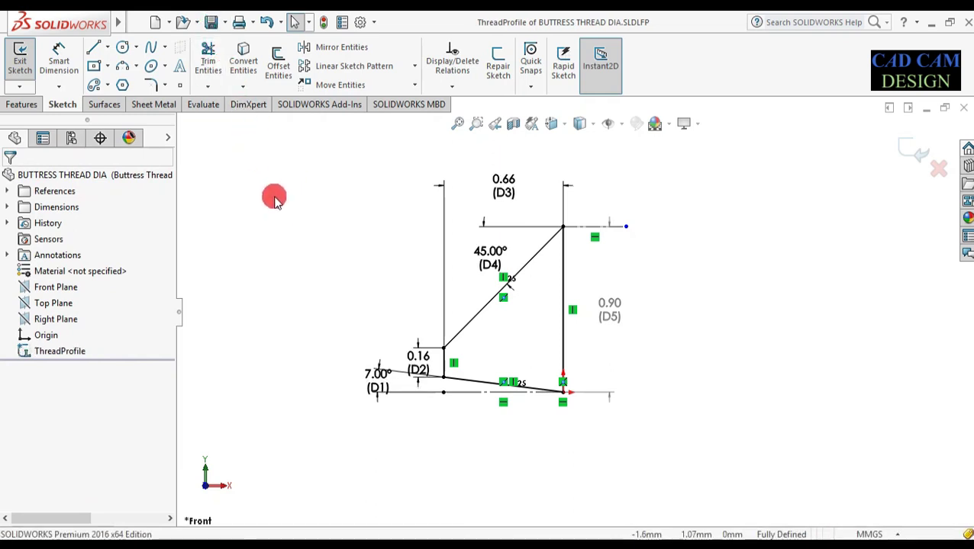
left_click(210, 22)
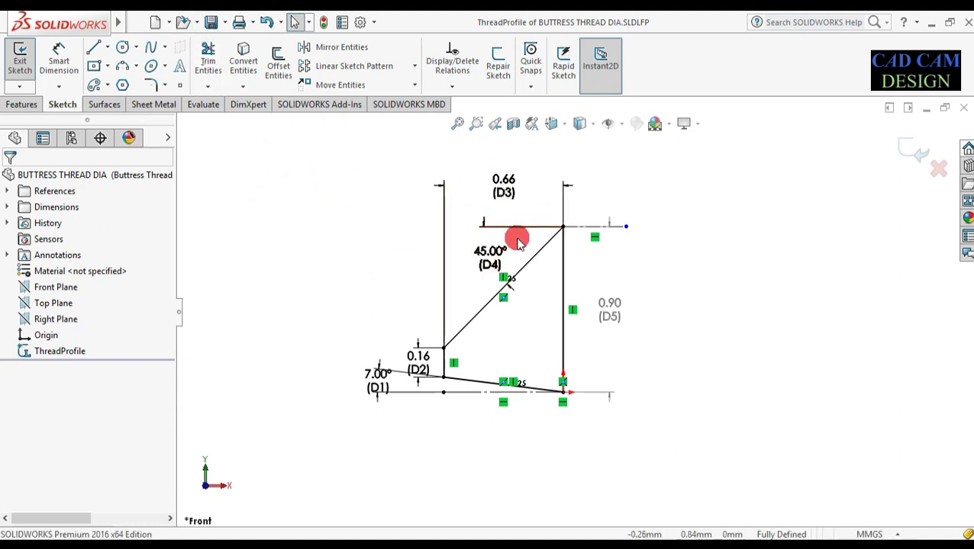
left_click(908, 149)
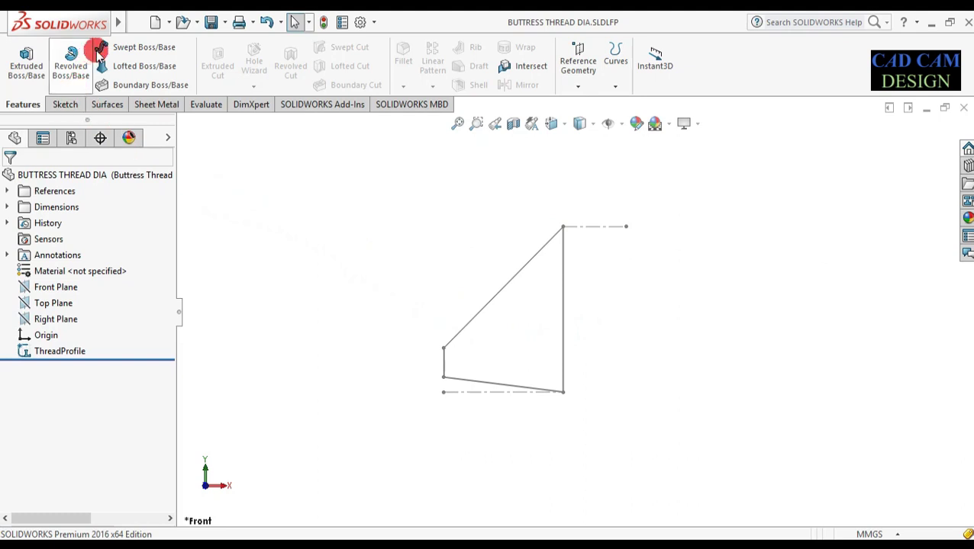
Create a new part document and set its unit system to MMGS.
left_click(154, 23)
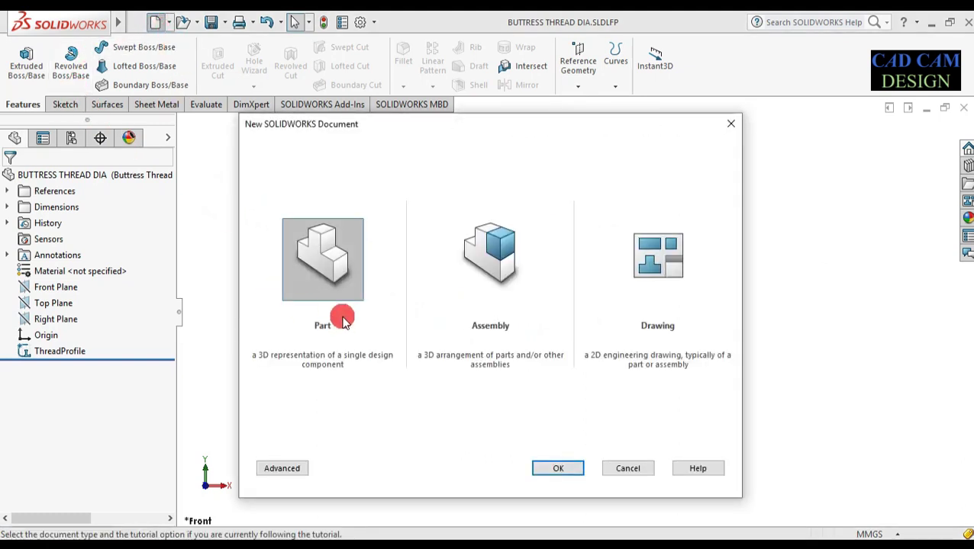
left_click(549, 475)
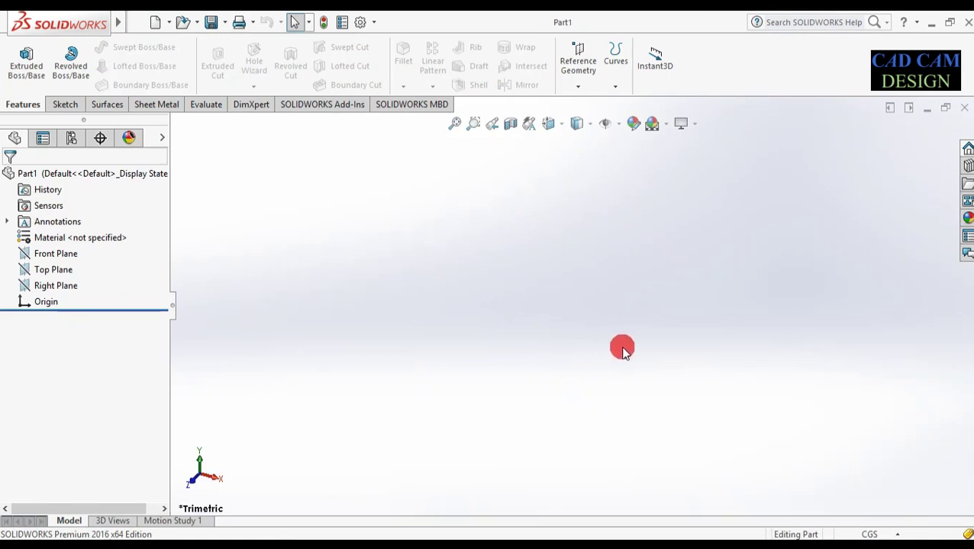
left_click(873, 533)
left_click(835, 477)
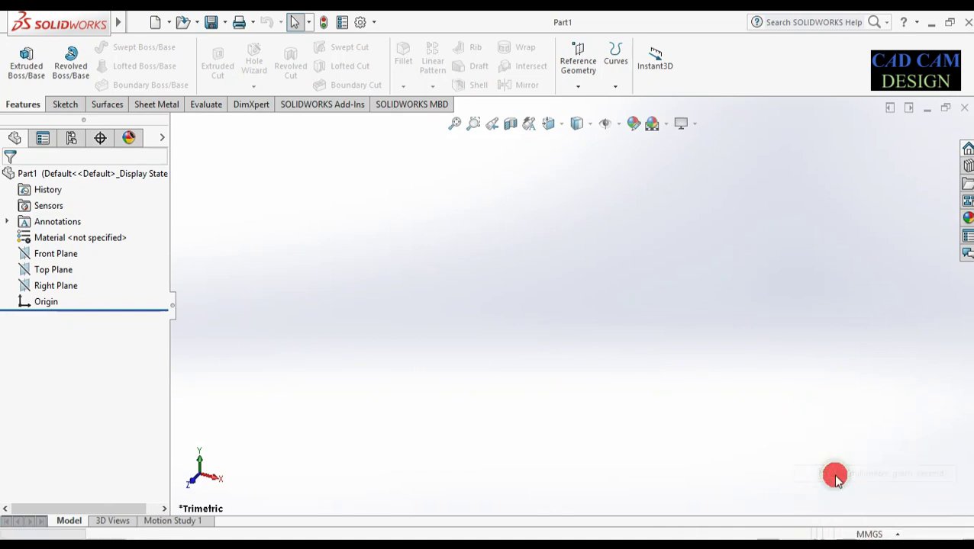
Sketch a circle about 57 mm in diameter on the Top Plane, centred on the origin.
left_click(69, 272)
right_click(70, 270)
left_click(79, 252)
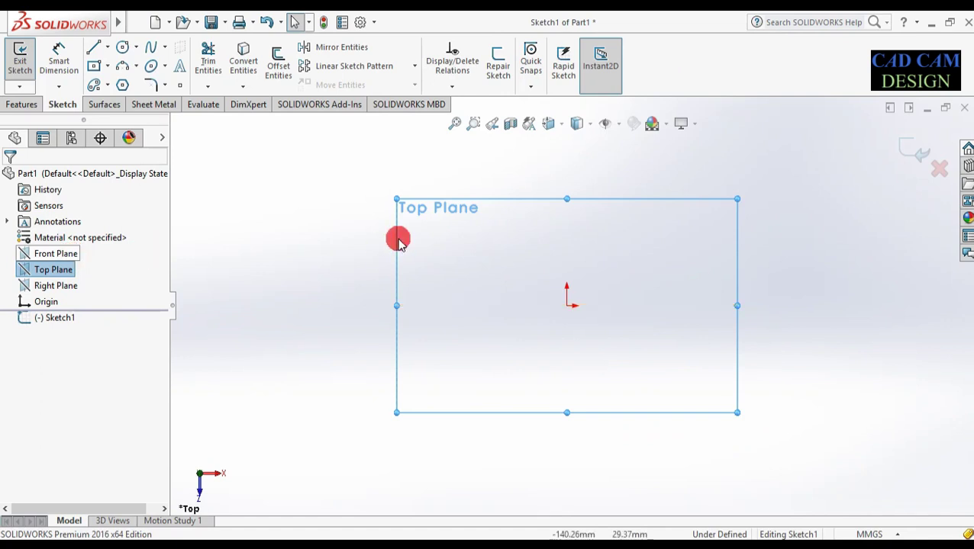
left_click(122, 46)
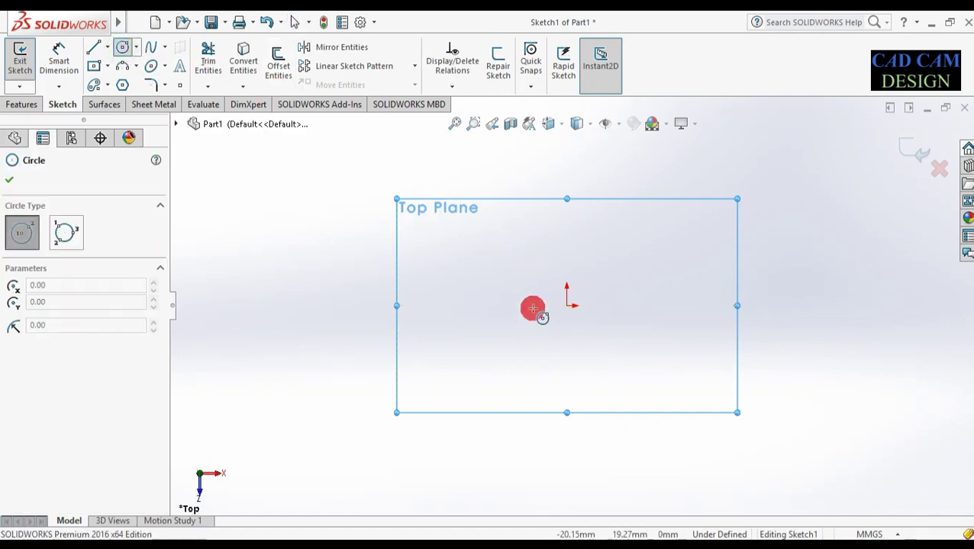
left_click(566, 306)
left_click(554, 359)
Dimension the circle's diameter as 10 mm and exit the sketch.
mouse_move(480, 365)
right_mouse_down()
mouse_move(485, 263)
mouse_move(515, 279)
right_mouse_up()
left_click(515, 279)
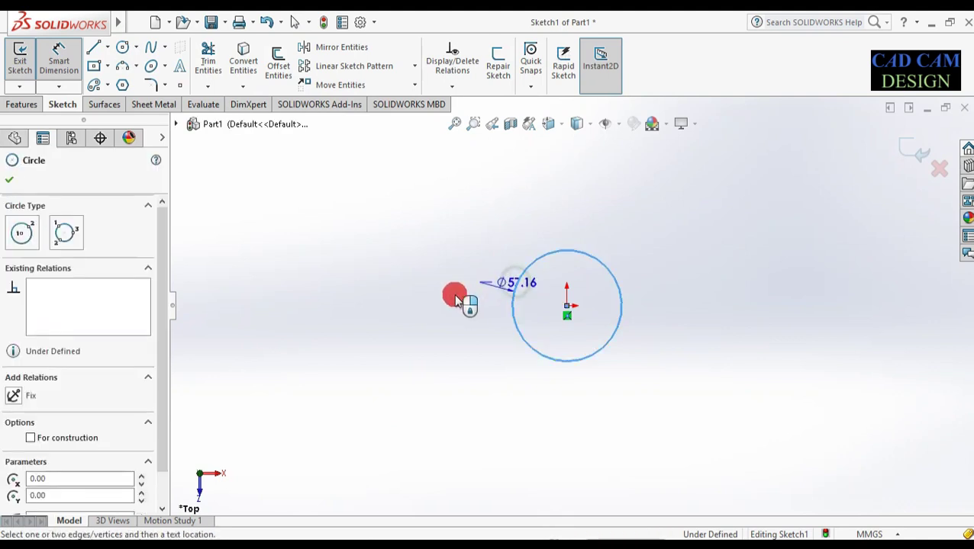
left_click(479, 316)
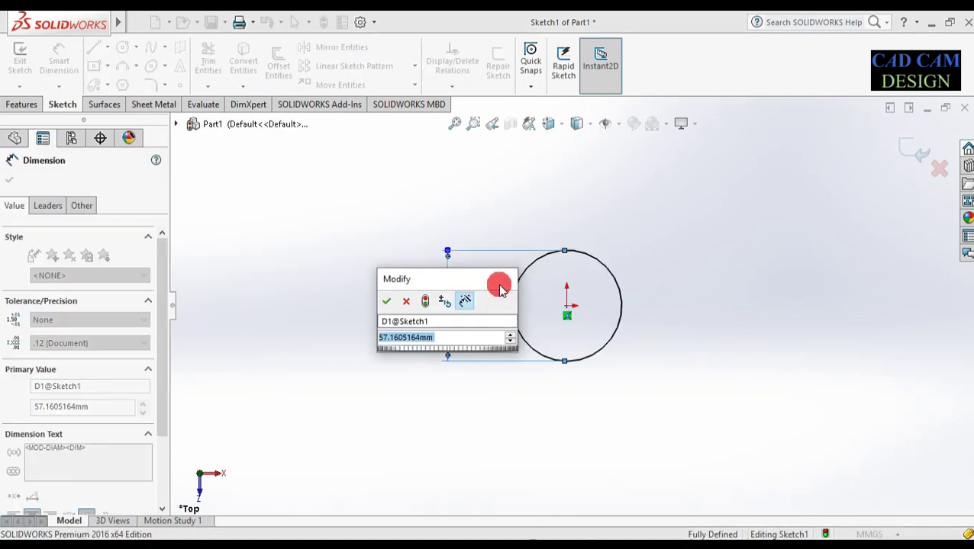
type("10")
key("Return")
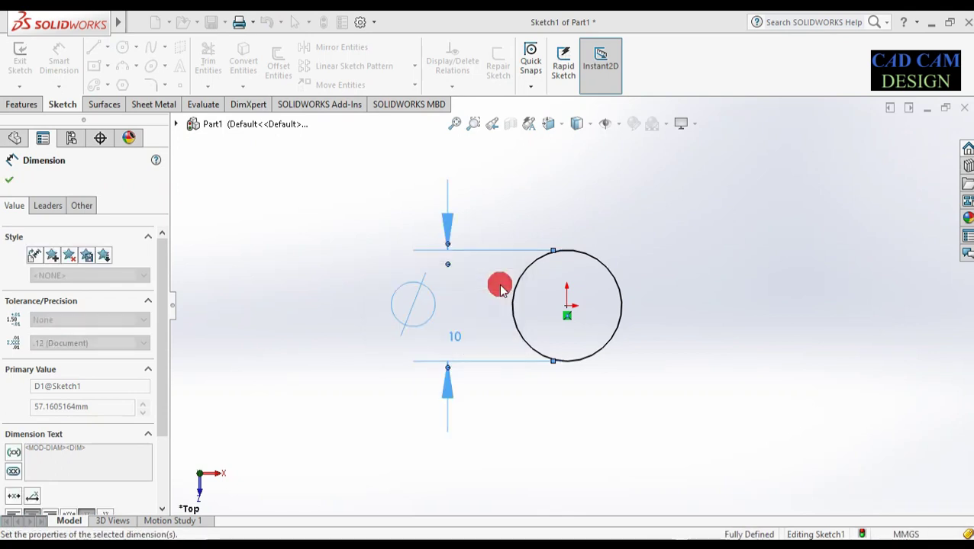
left_click(914, 149)
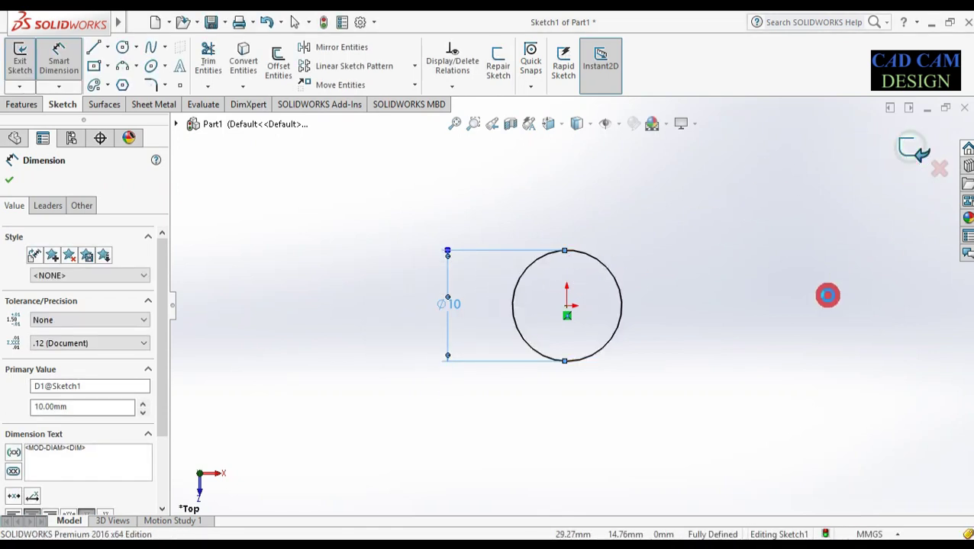
Extrude the circle sketch as a blind boss with a depth of 30 mm.
middle_click_drag(780, 341, 746, 294)
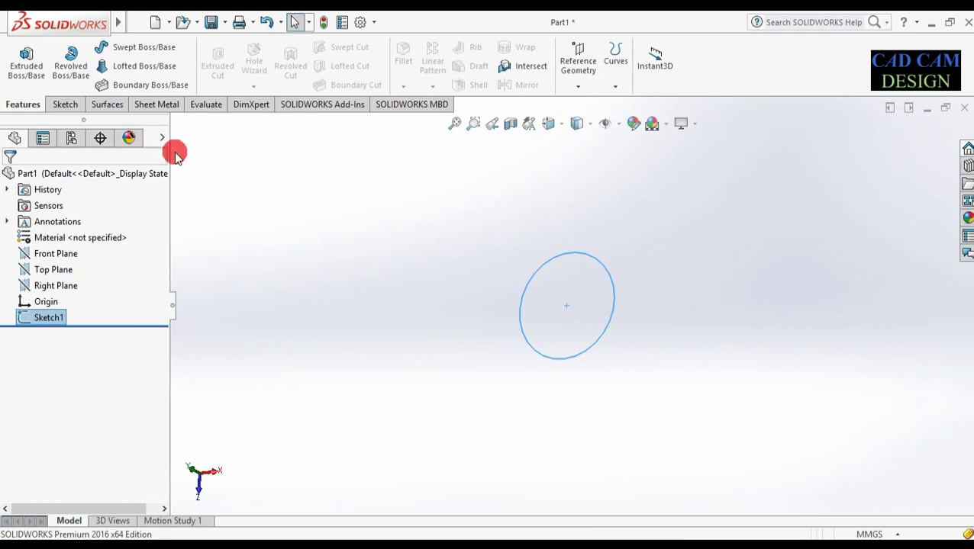
left_click(25, 64)
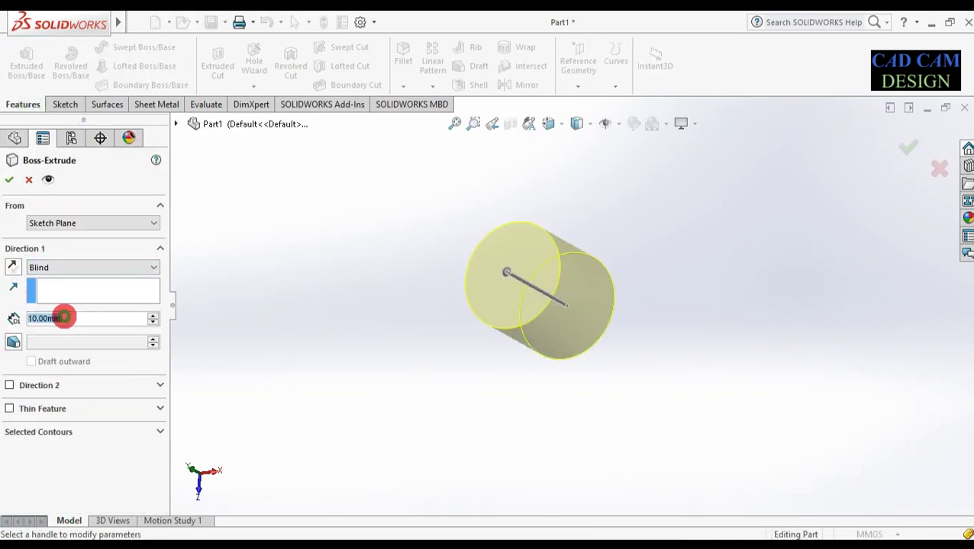
type("30")
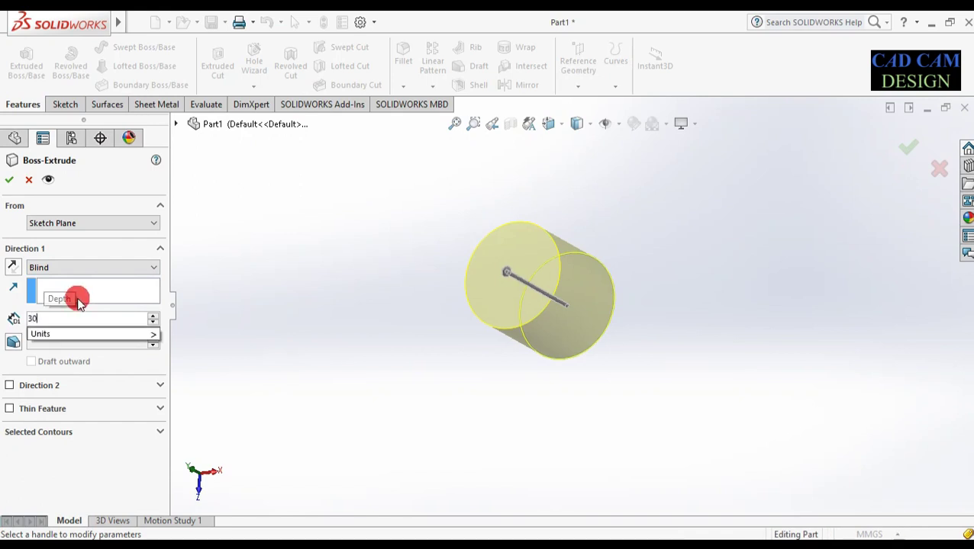
key("Return")
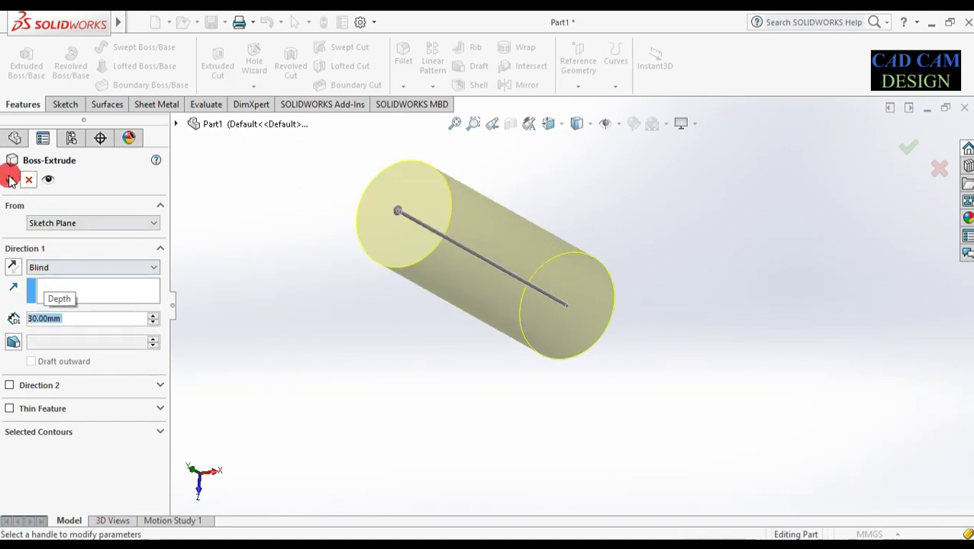
left_click(269, 196)
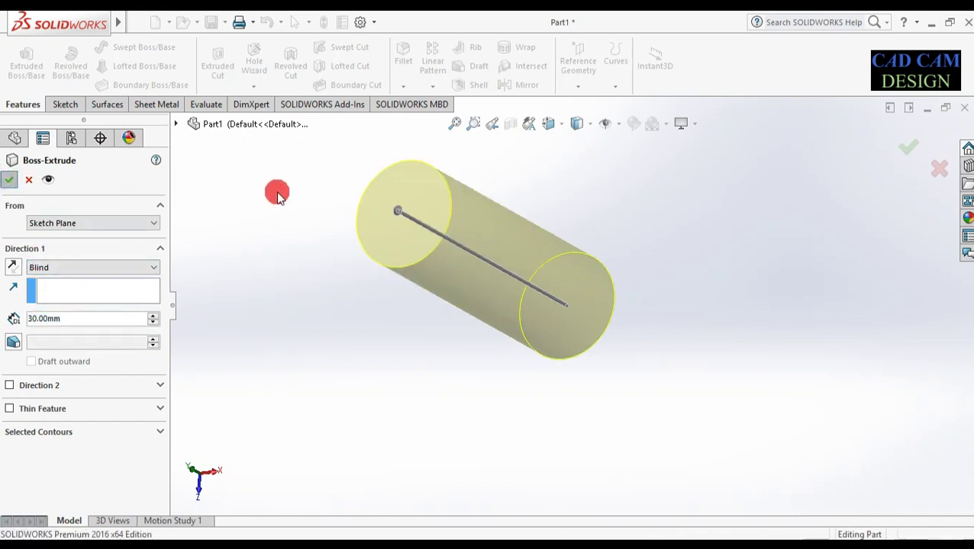
key("Return")
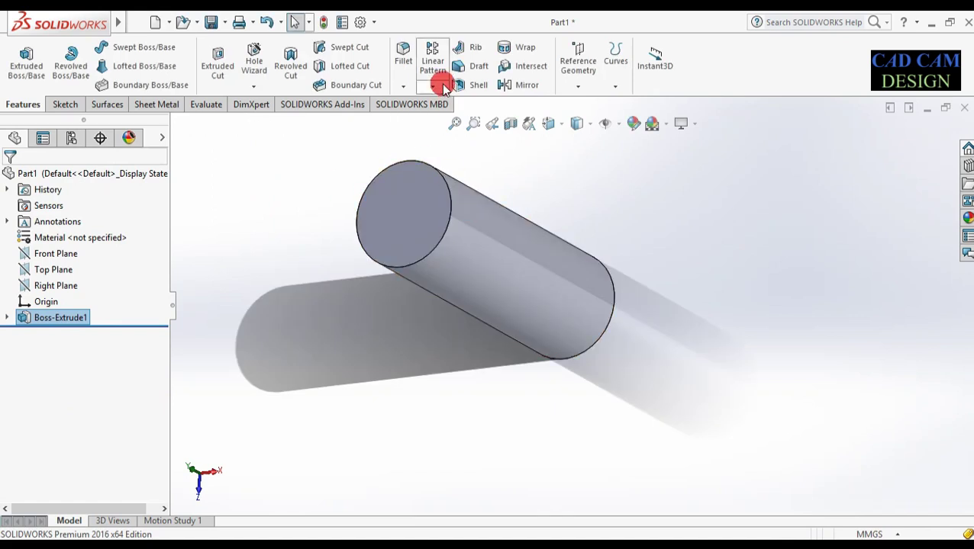
Chamfer the circular edges at both ends of the cylinder with a 1 mm distance at 45 degrees.
left_click(410, 87)
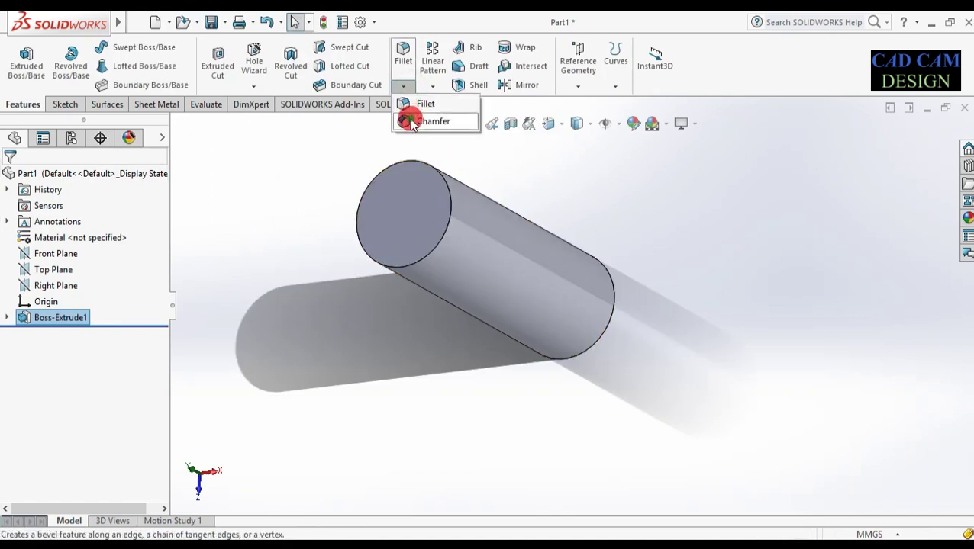
left_click(412, 120)
left_click(448, 187)
middle_click_drag(479, 206, 496, 218)
left_click(628, 243)
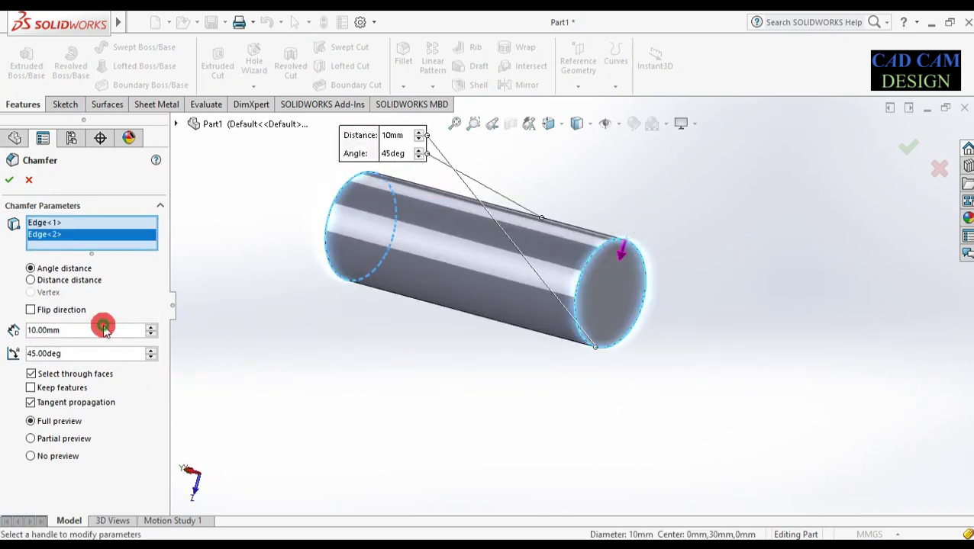
type("1")
key("Return")
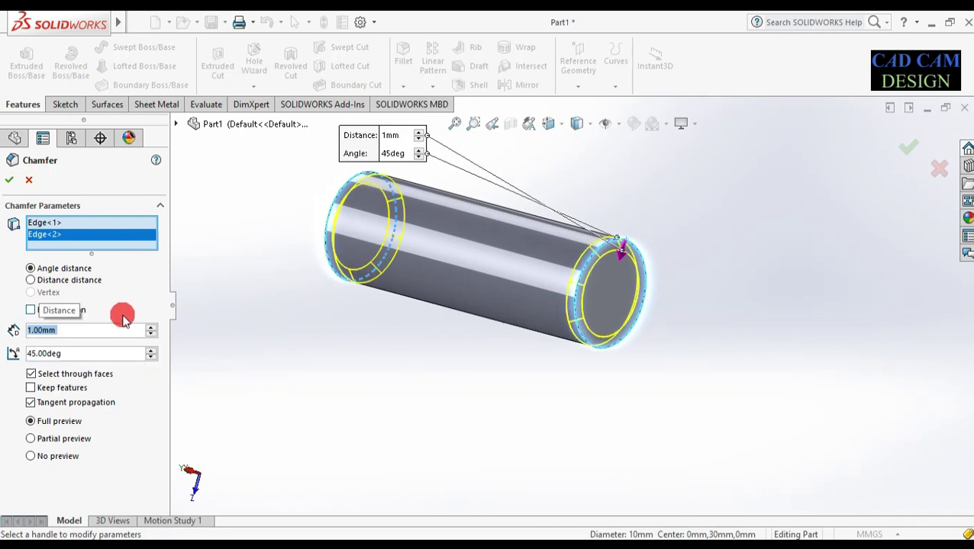
left_click(10, 187)
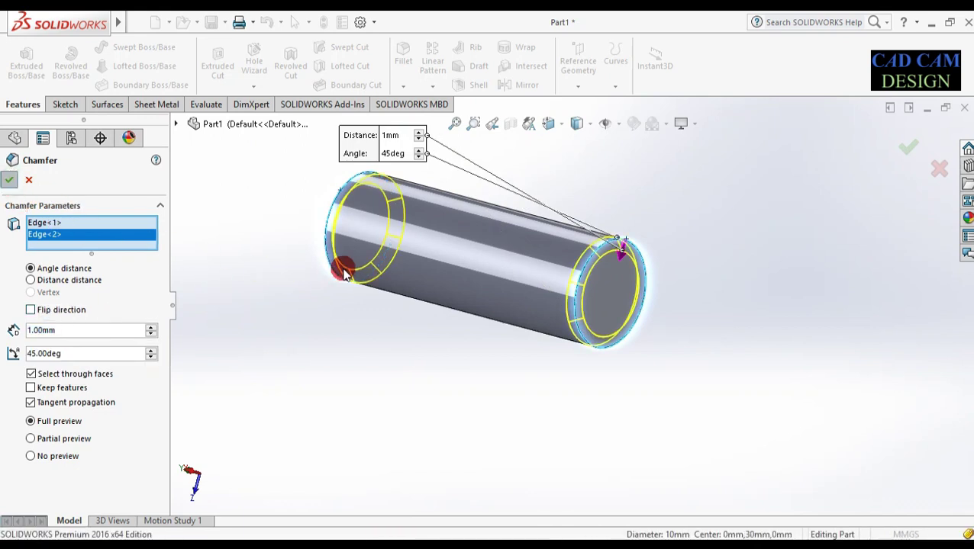
middle_click_drag(354, 276, 399, 153)
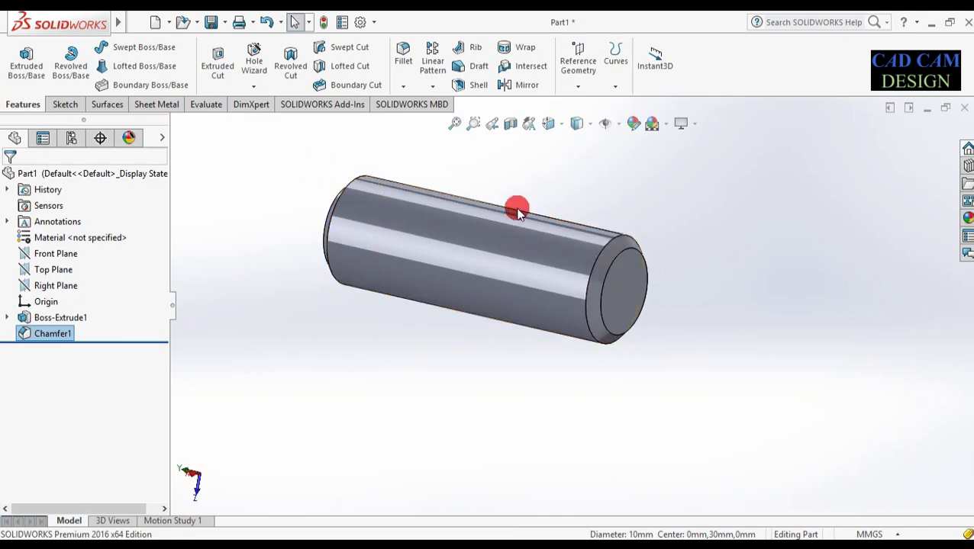
left_click(500, 262)
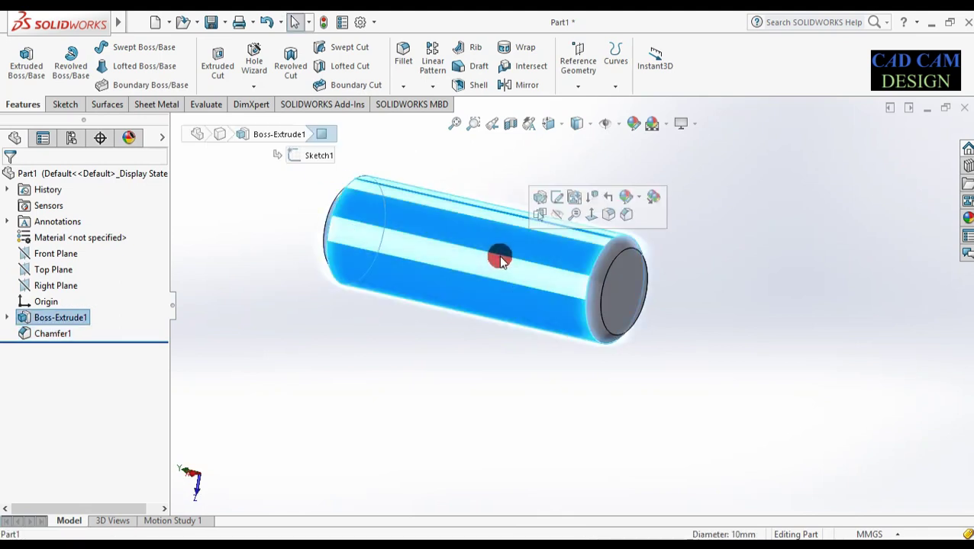
left_click(504, 178)
scroll(556, 223, "down", 2)
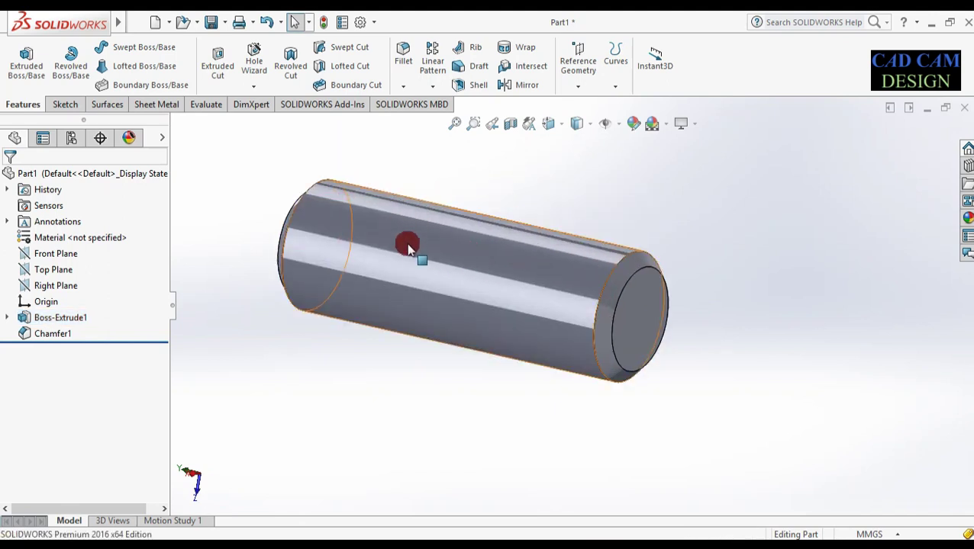
Start a Thread feature and override its pitch with 1 mm.
left_click(255, 89)
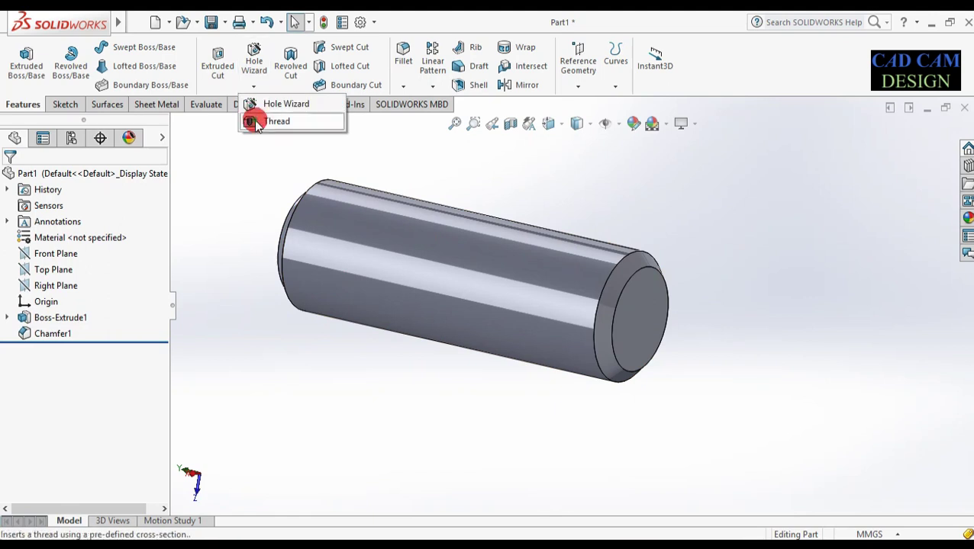
left_click(257, 121)
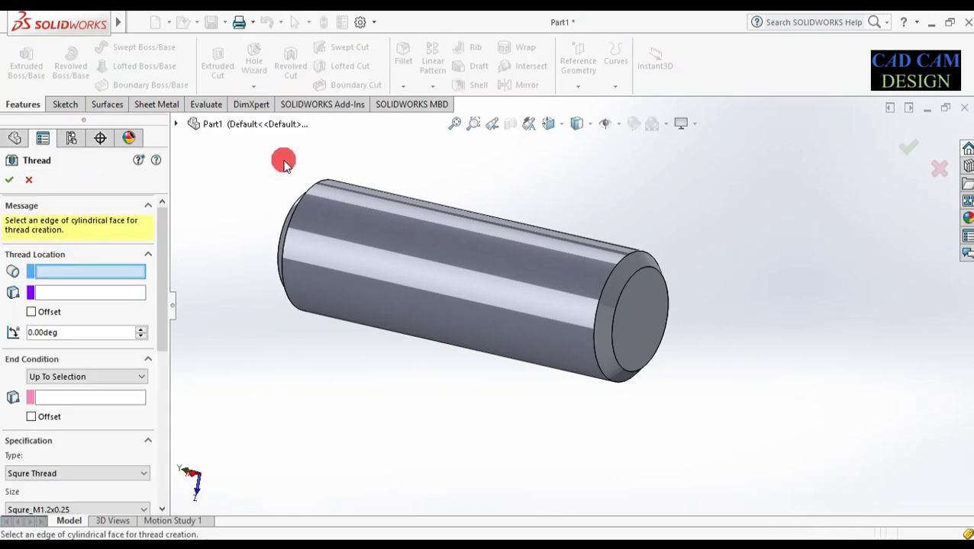
left_click_drag(162, 246, 157, 345)
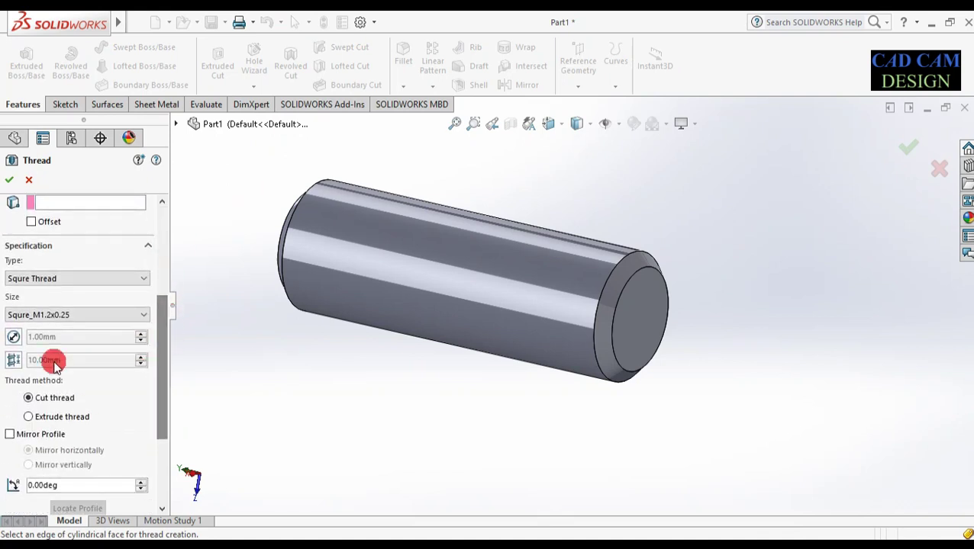
left_click(14, 360)
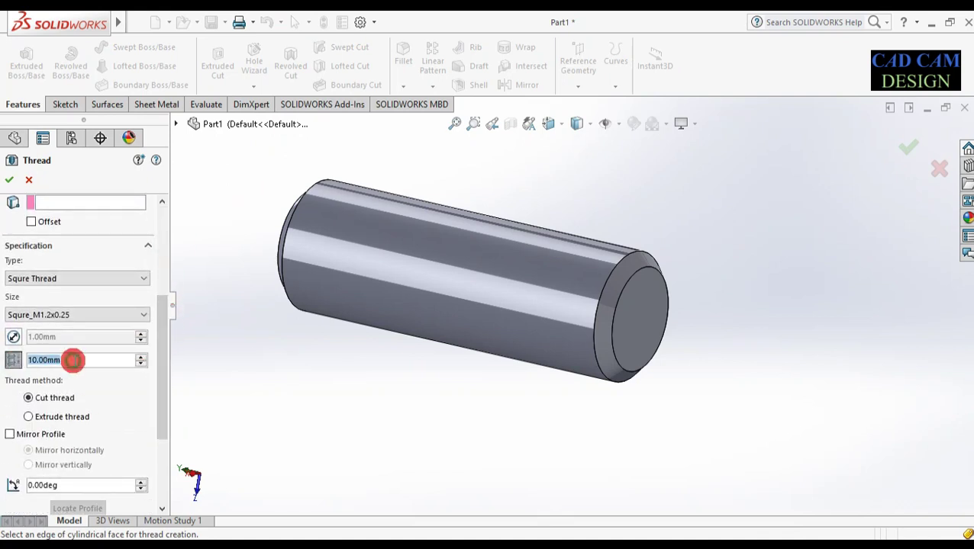
type("1")
key("Return")
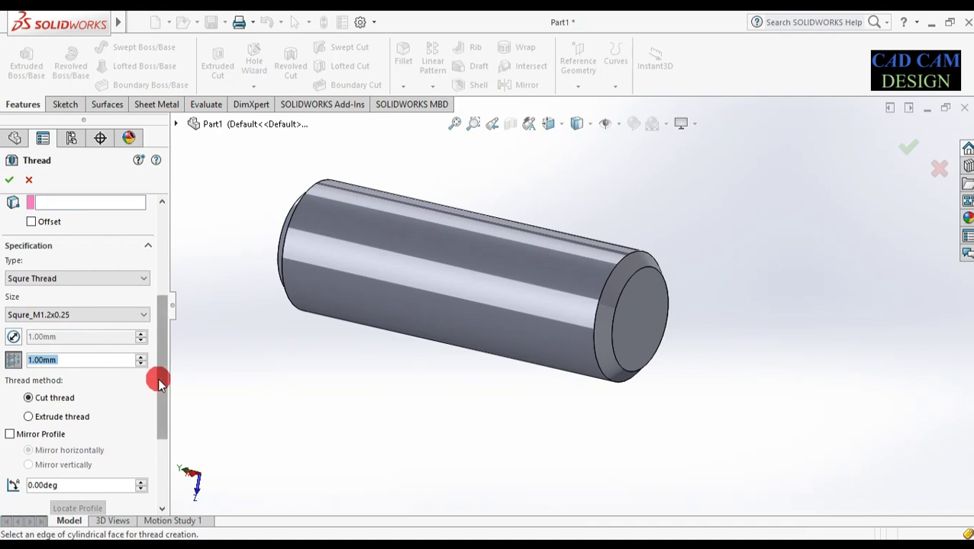
Change the thread specification type from Squre Thread to BUTTRESS THREAD DIA.
left_click_drag(166, 387, 124, 369)
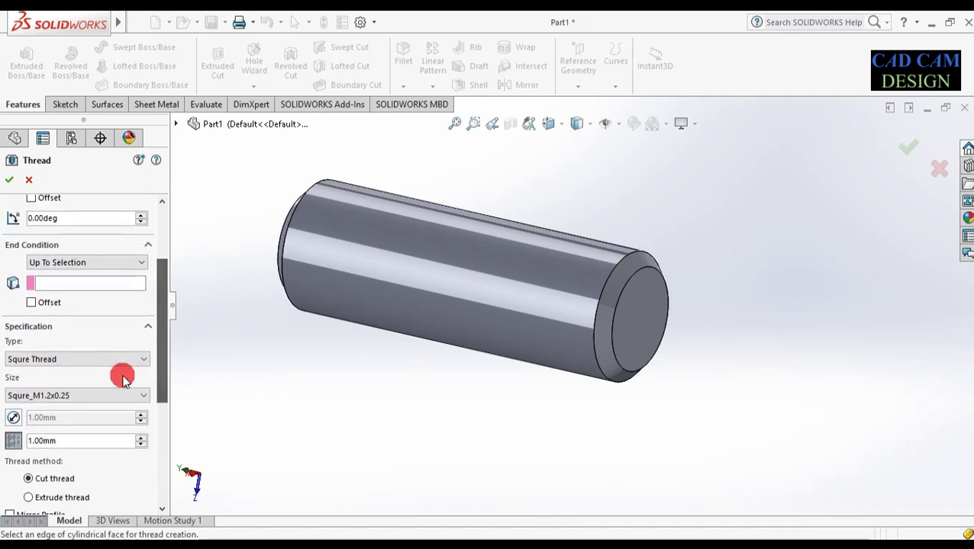
left_click(126, 359)
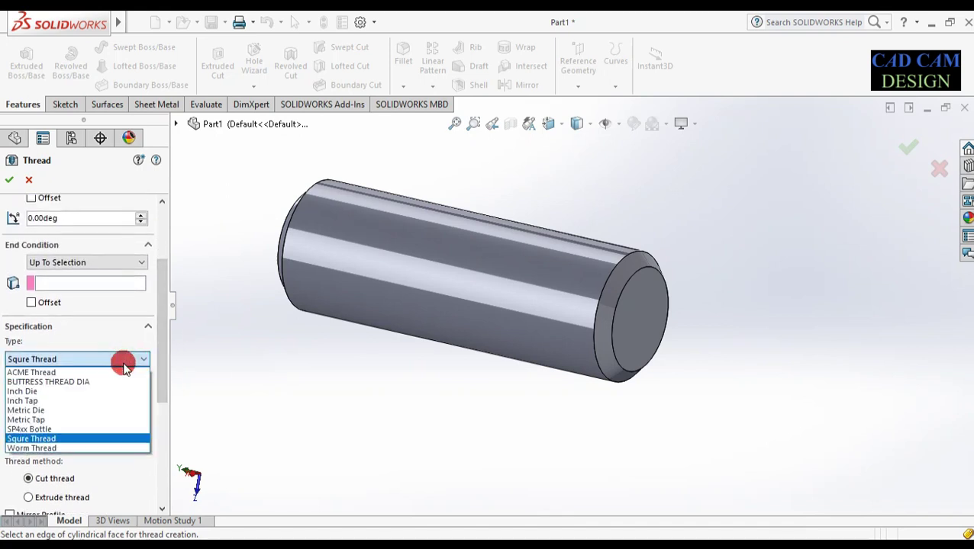
left_click(108, 382)
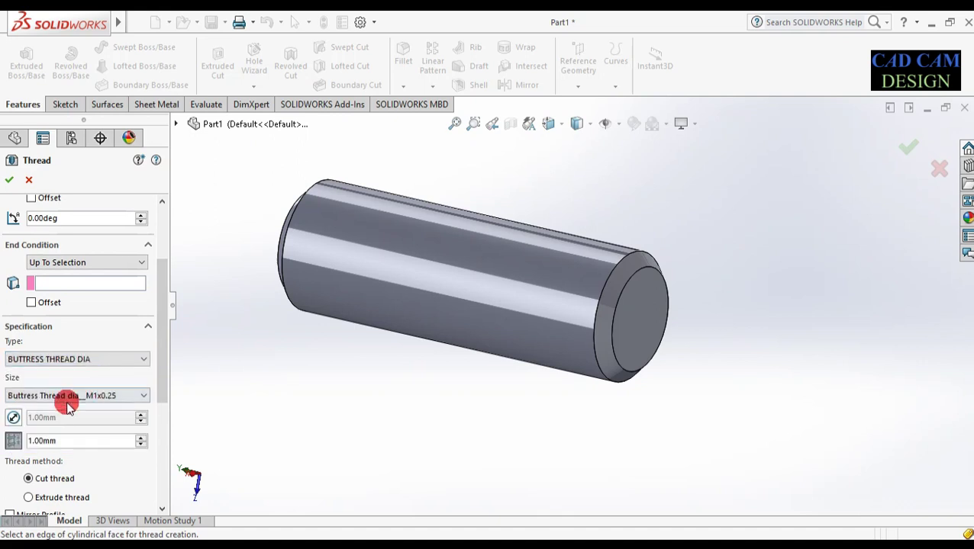
Set the thread location to the circular edge where the cylinder meets the near-end chamfer, dismissing the pitch warning.
left_click_drag(156, 395, 191, 298)
left_click(83, 277)
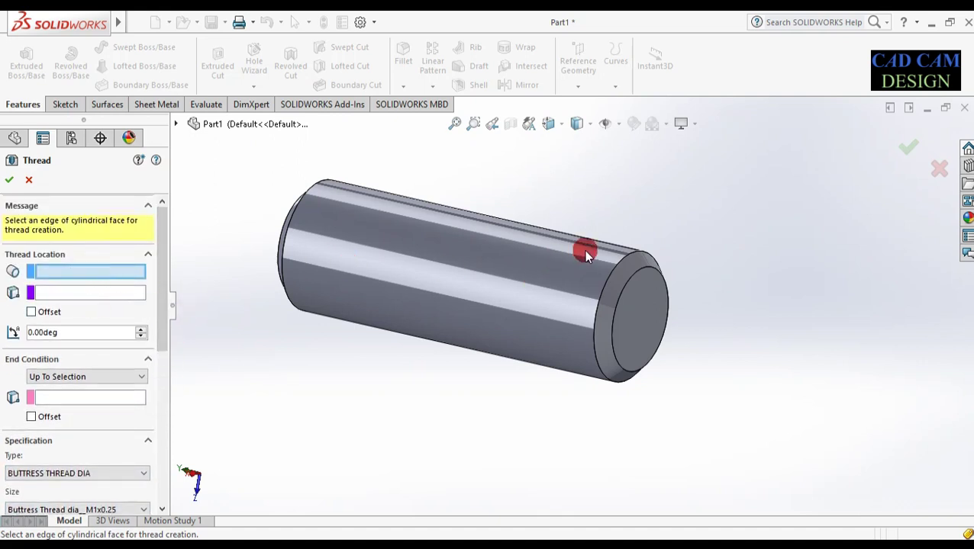
left_click(589, 340)
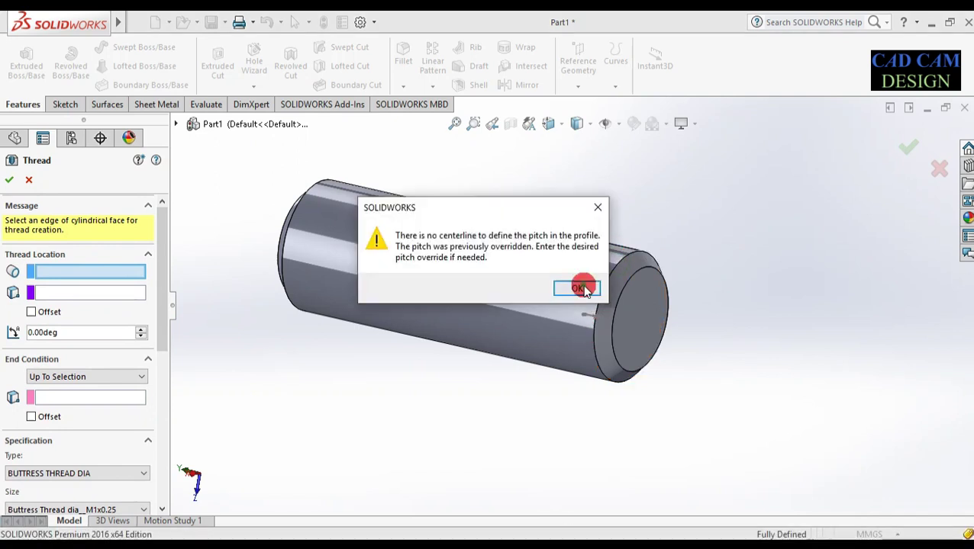
left_click(578, 288)
scroll(584, 313, "down", 10)
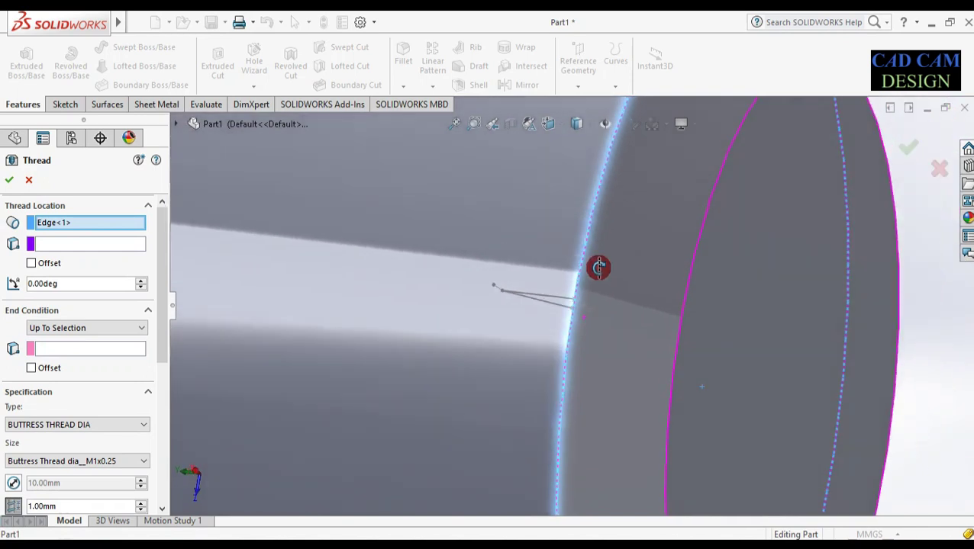
middle_click_drag(598, 267, 533, 406)
scroll(578, 319, "up", 5)
scroll(533, 406, "up", 3)
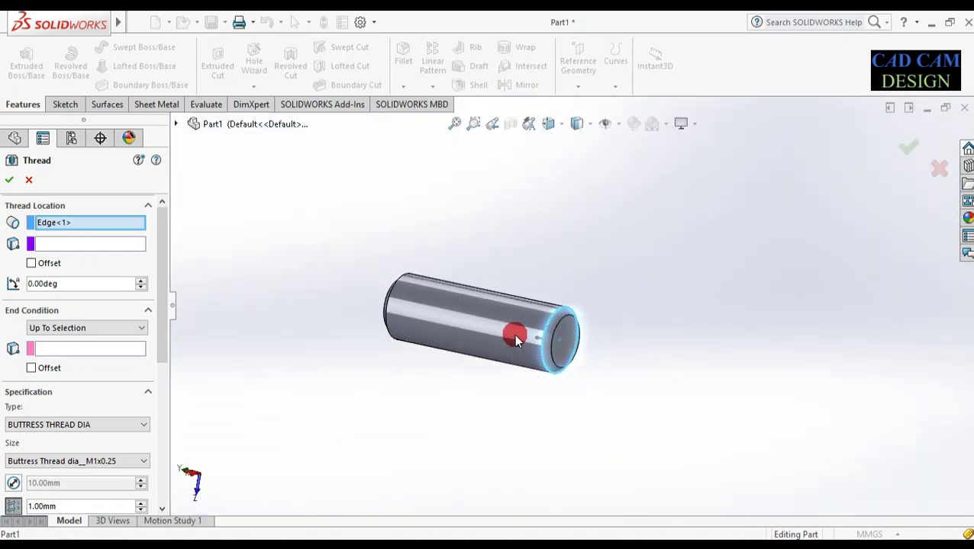
Keep the Up To Selection end condition and pick the flat face at the cylinder's opposite end as the thread's limit.
left_click(99, 327)
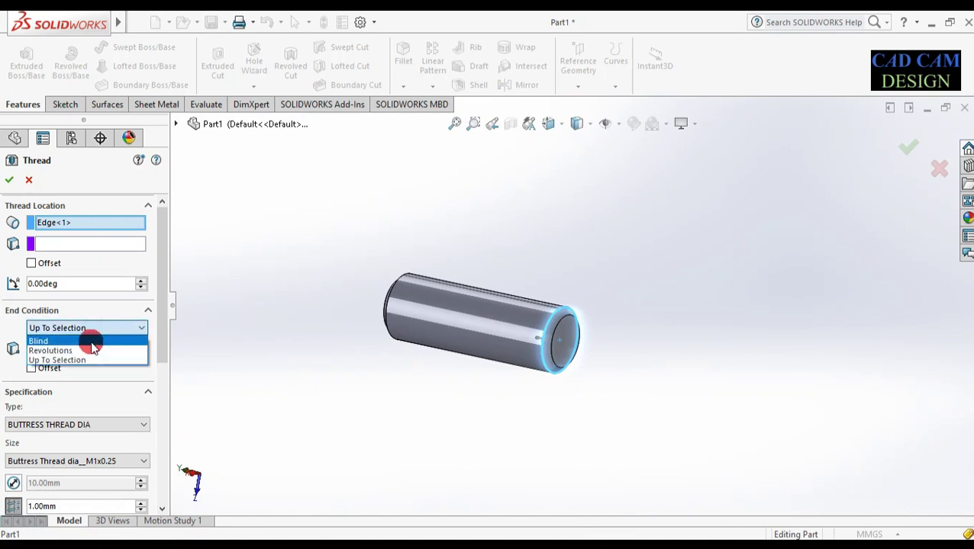
middle_click_drag(364, 333, 387, 304)
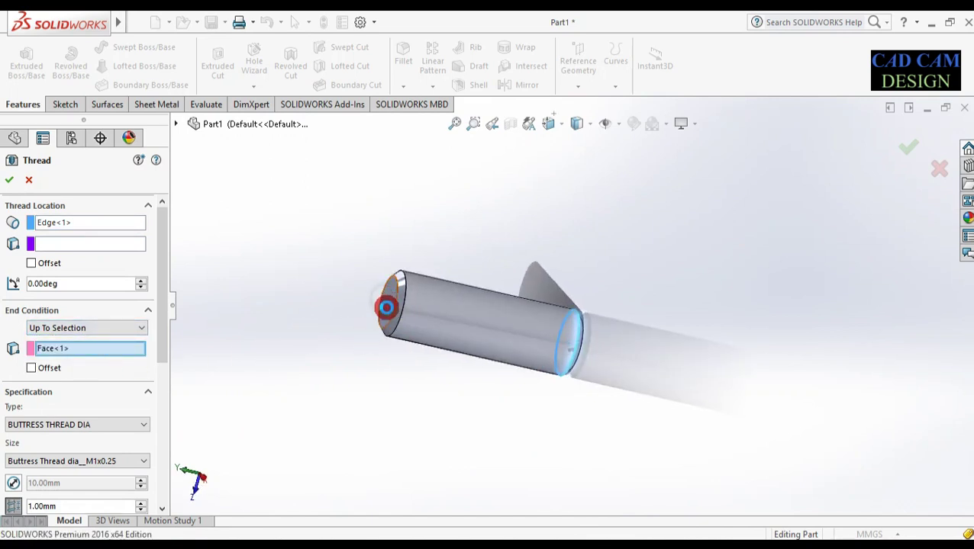
middle_click_drag(406, 364, 471, 282)
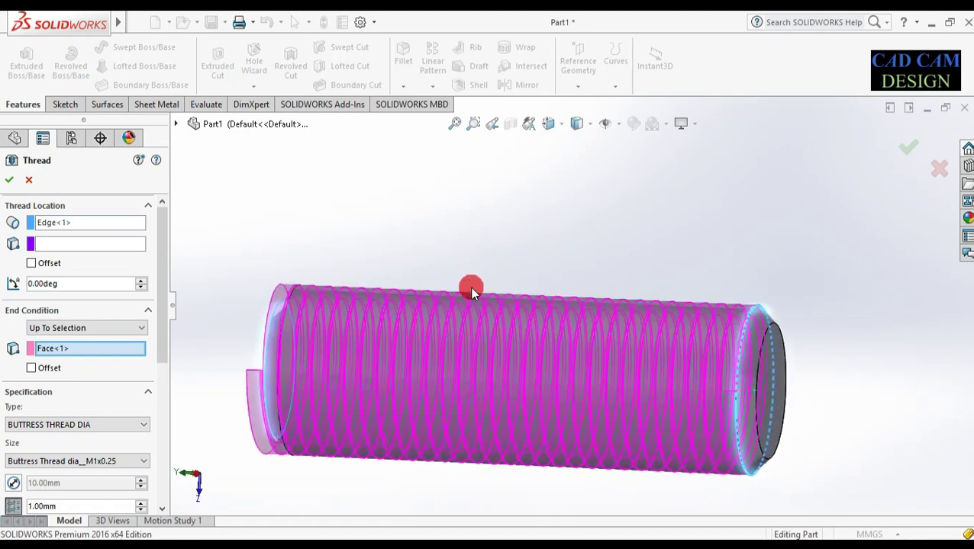
scroll(379, 290, "down", 2)
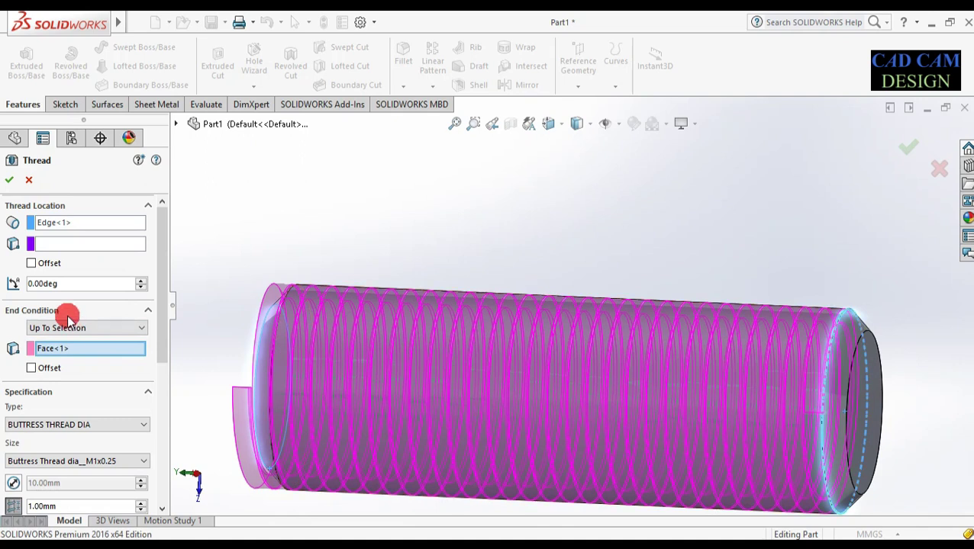
Offset the thread start by 2 mm and reverse the offset direction so the thread begins beyond the chamfered end.
left_click(48, 264)
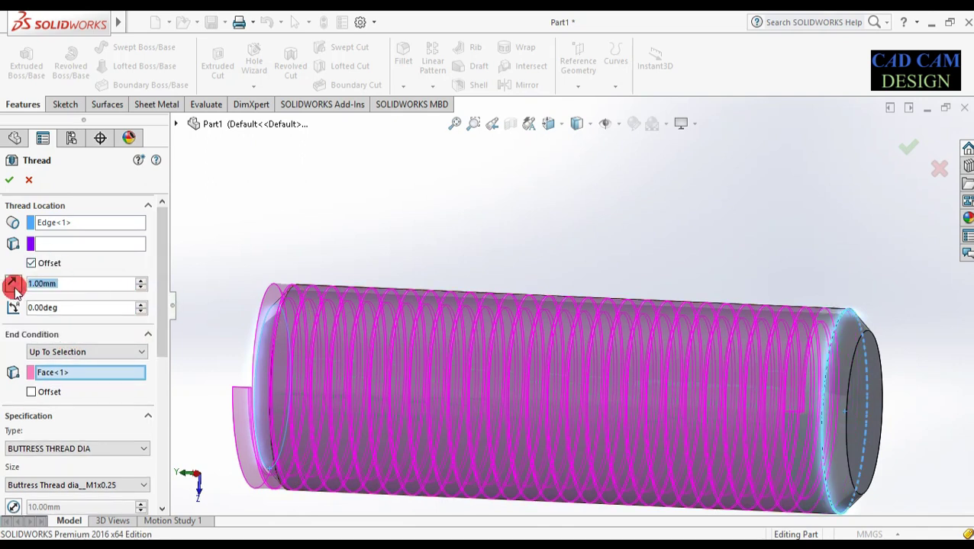
type("2")
key("Return")
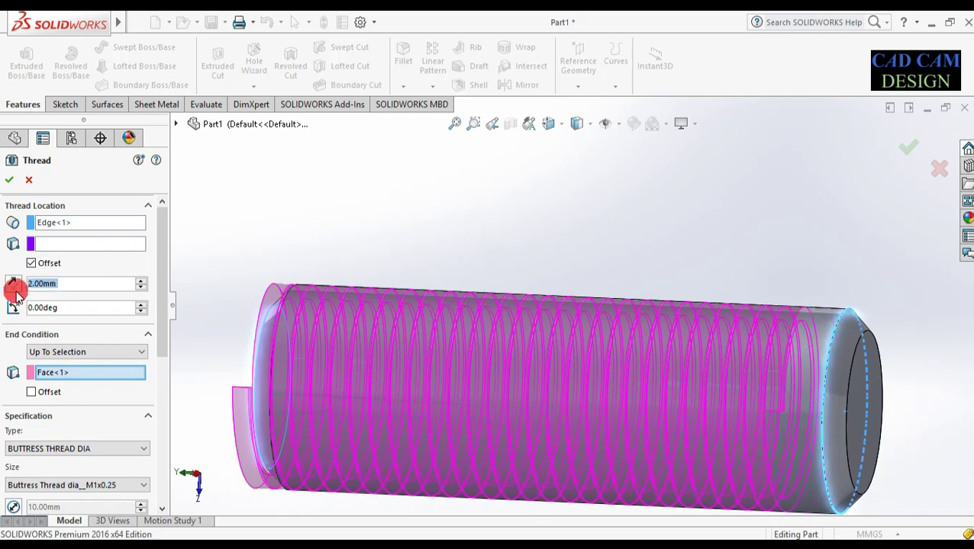
left_click(17, 283)
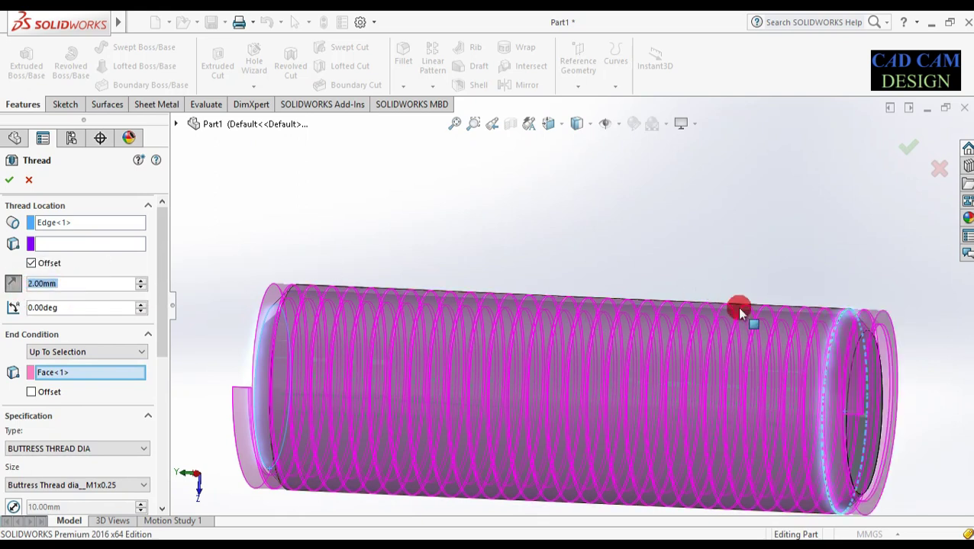
scroll(805, 352, "down", 5)
scroll(817, 317, "up", 5)
middle_click_drag(718, 350, 650, 354)
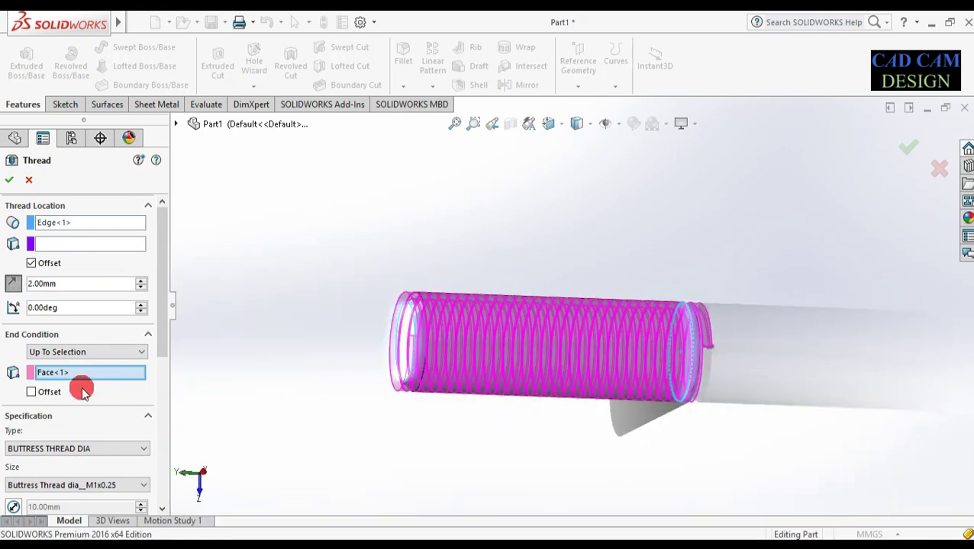
Offset the thread end by 1 mm beyond the end face and create it with the Cut thread method.
left_click(32, 392)
left_click(85, 412)
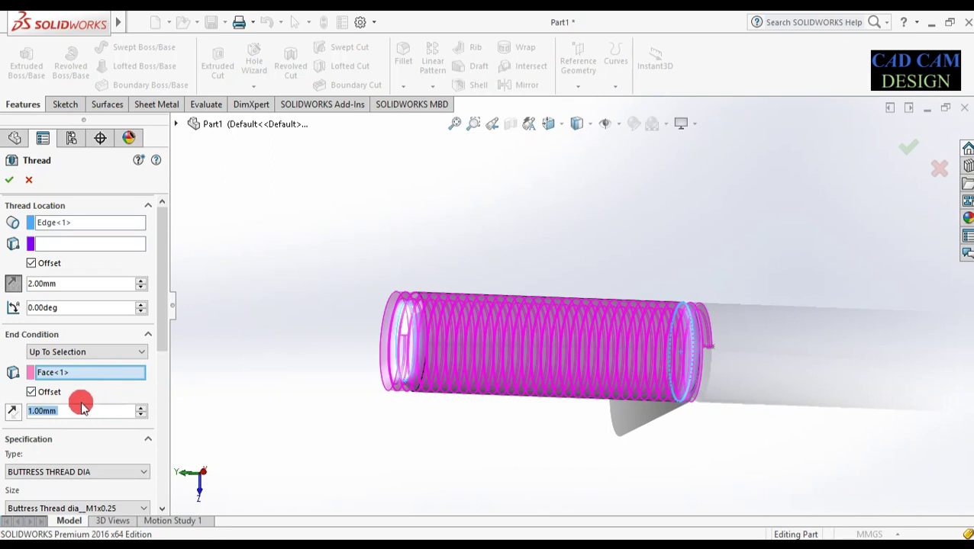
left_click_drag(159, 308, 145, 425)
left_click(67, 351)
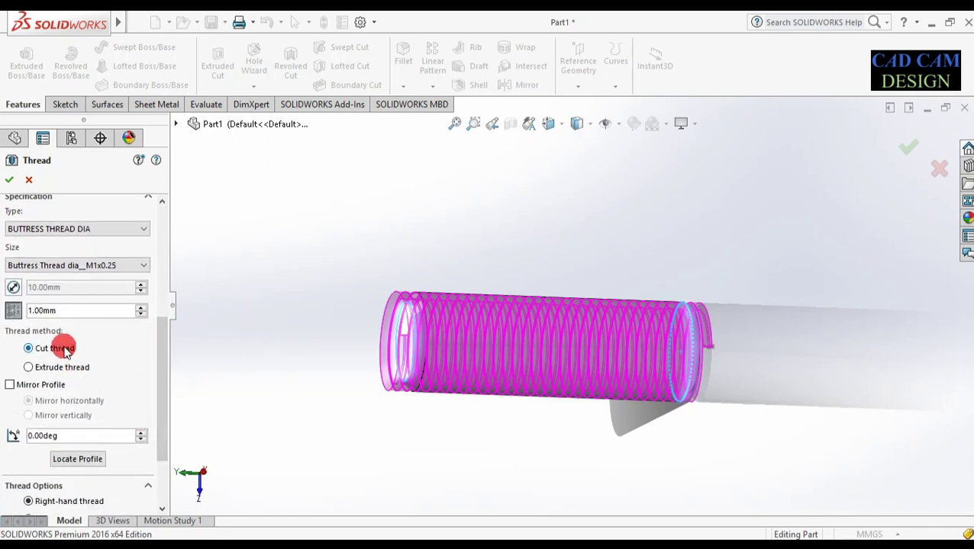
left_click_drag(152, 413, 154, 434)
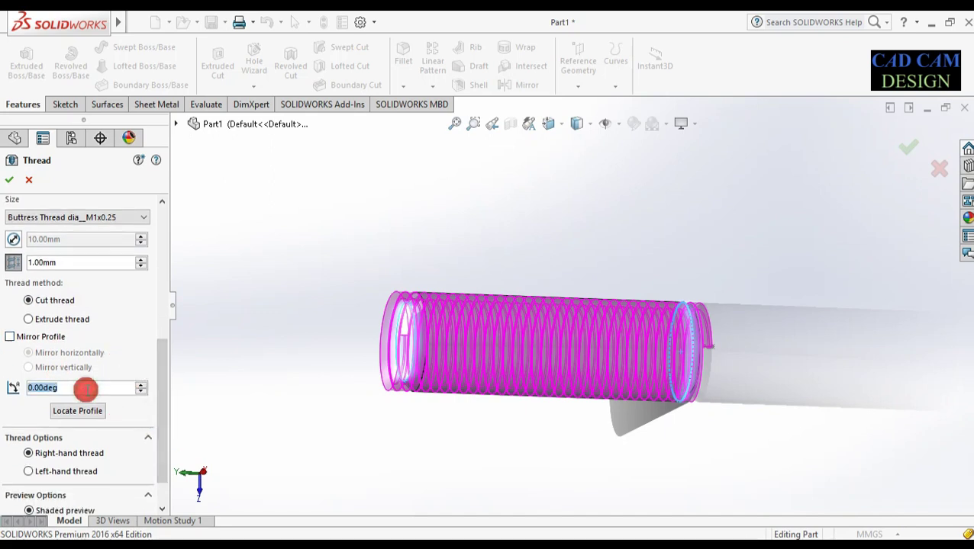
left_click(12, 181)
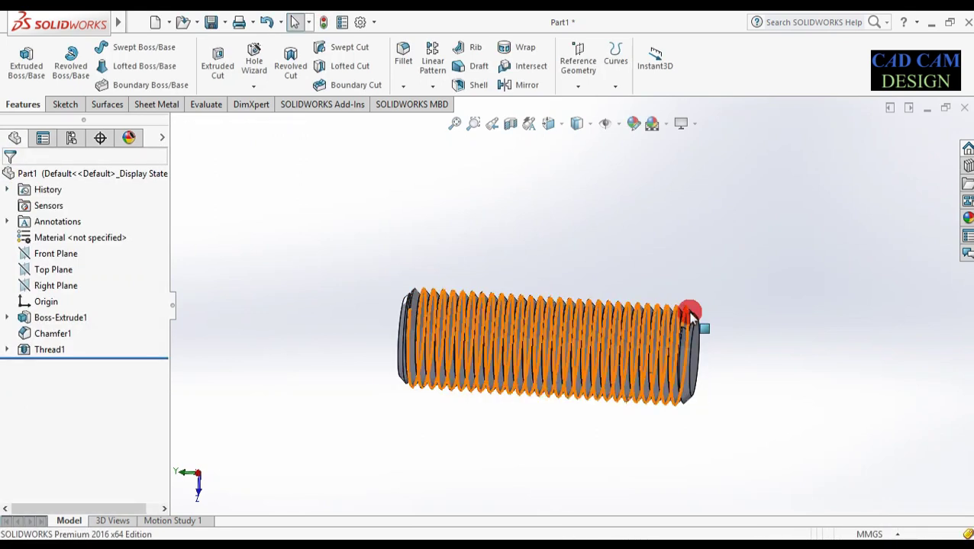
Examine the cut buttress thread's profile and both chamfered ends, including a straight side view and close-ups of the crests.
scroll(663, 326, "up", 6)
scroll(620, 341, "down", 6)
middle_click_drag(473, 340, 952, 259)
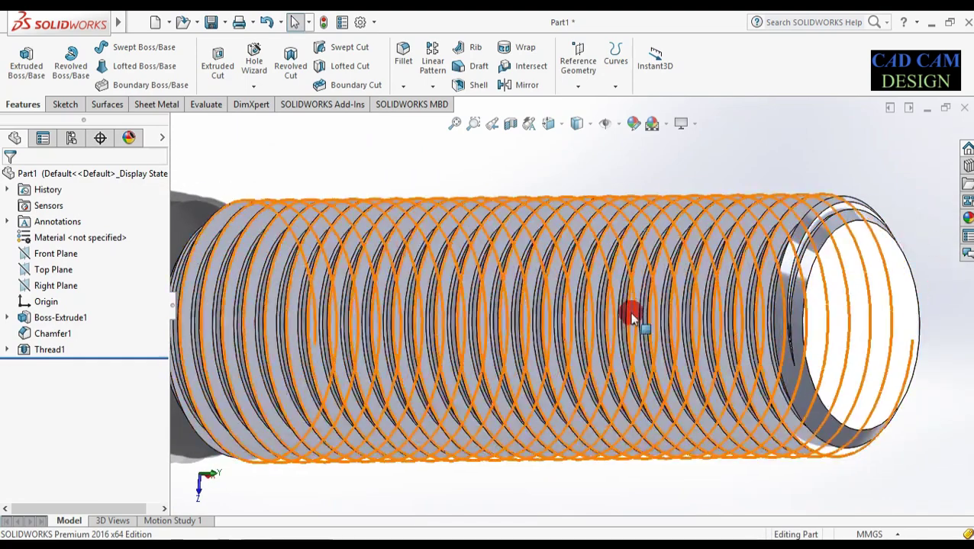
scroll(632, 316, "down", 6)
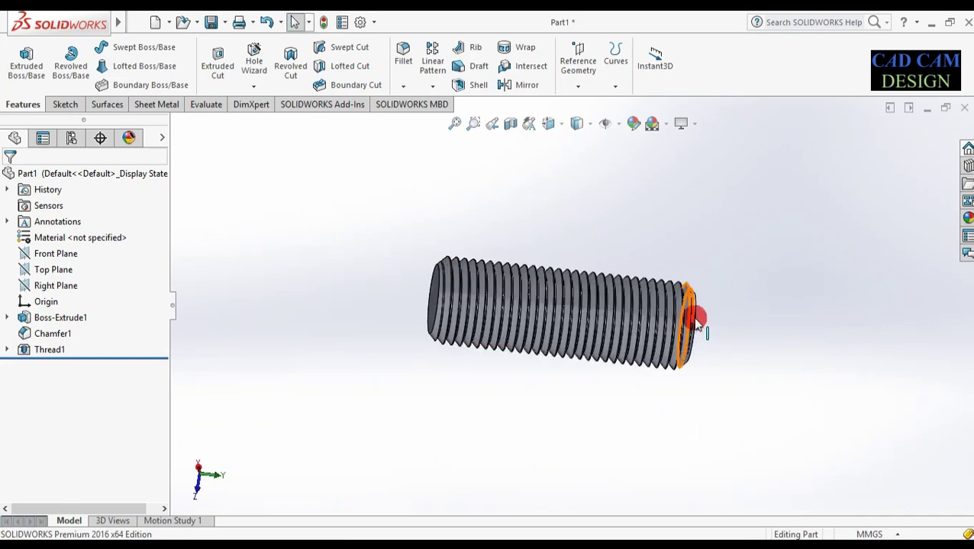
scroll(697, 324, "up", 8)
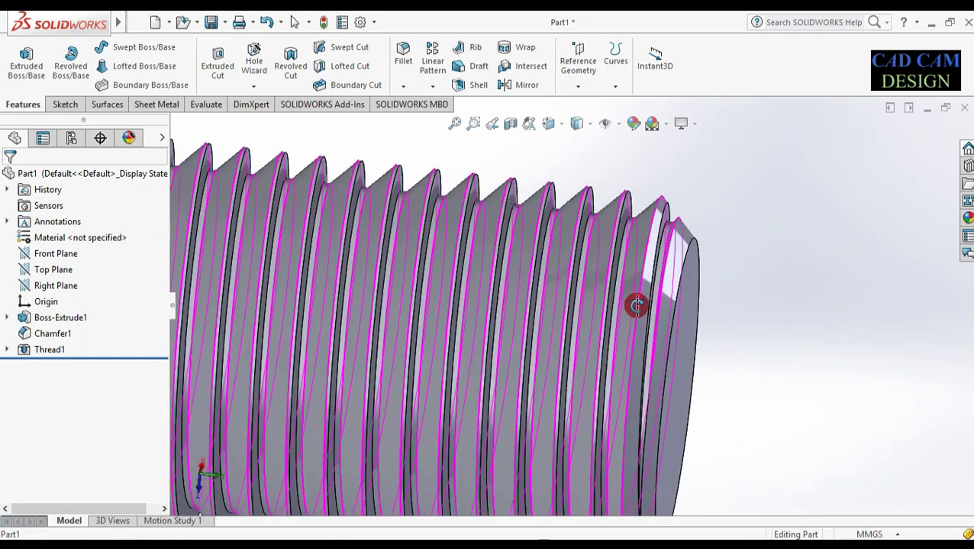
scroll(635, 305, "up", 5)
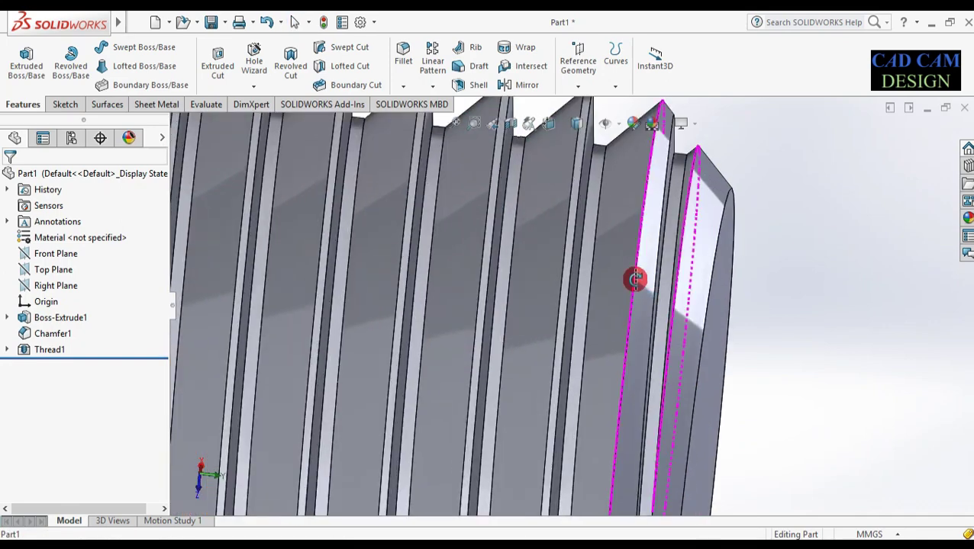
middle_click_drag(636, 279, 559, 331)
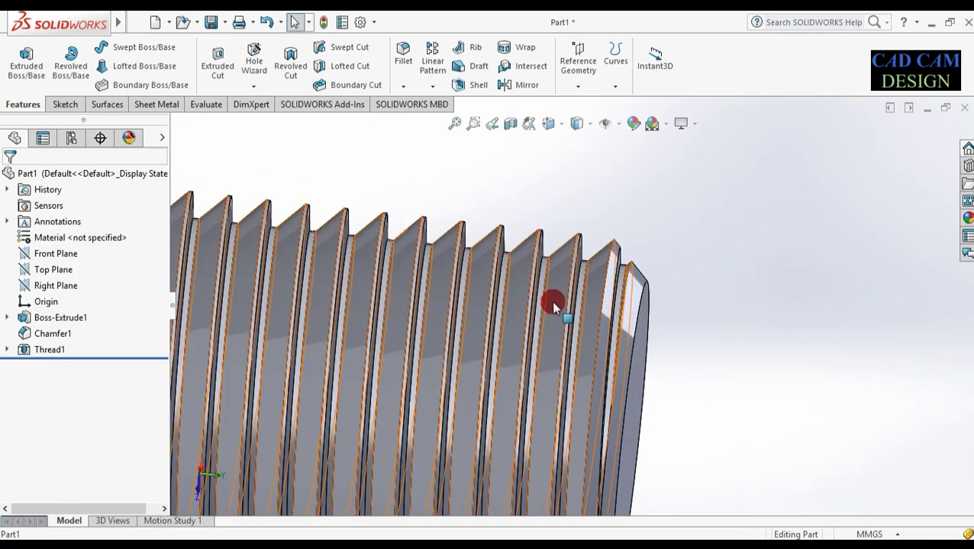
key("space")
left_click(556, 282)
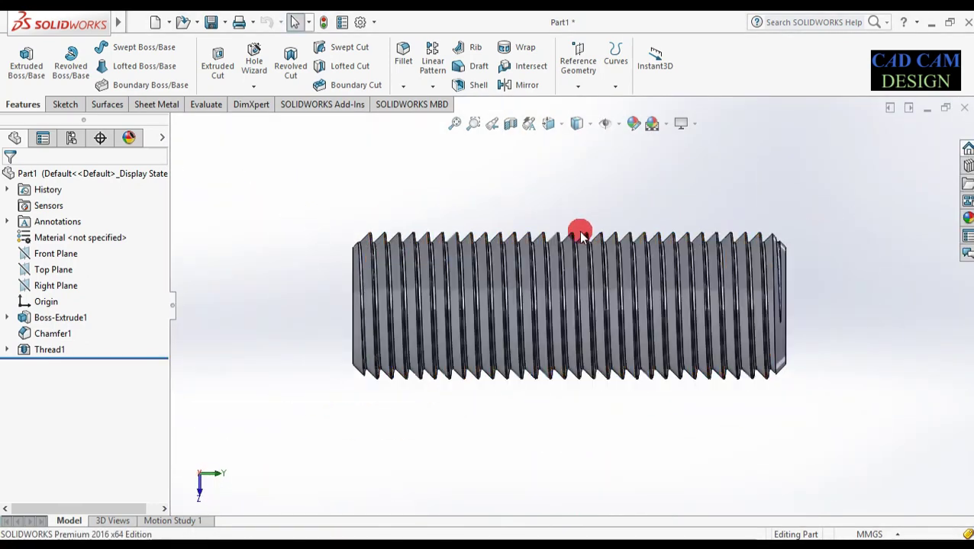
scroll(582, 235, "up", 10)
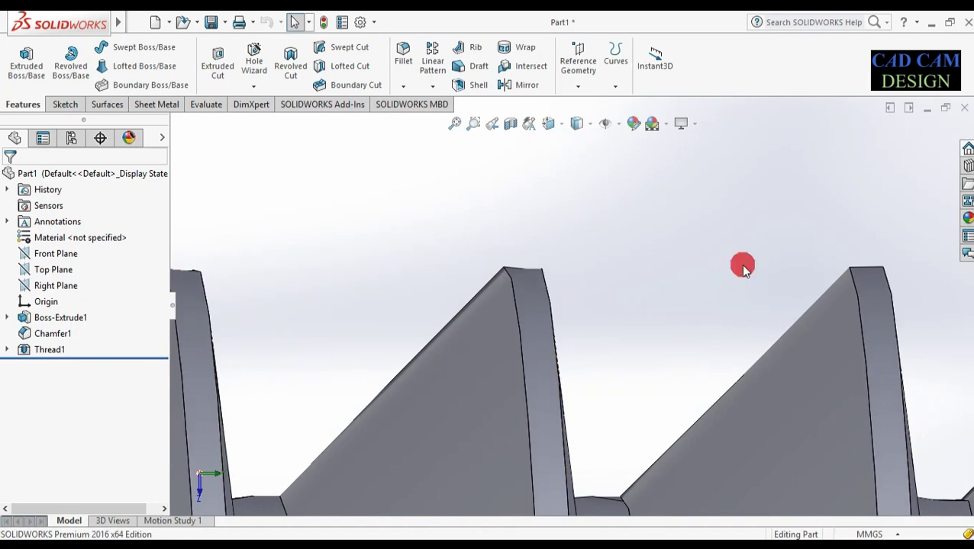
scroll(801, 286, "down", 8)
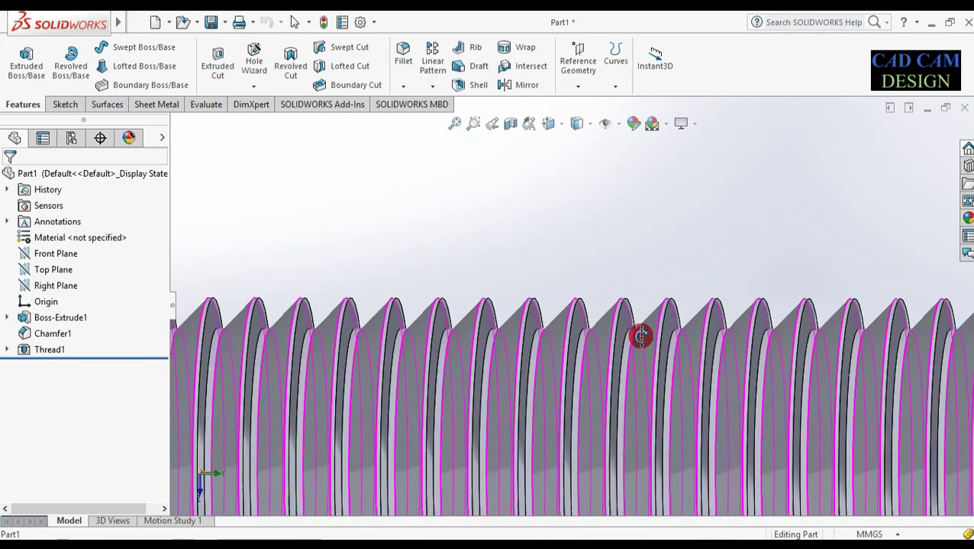
scroll(601, 338, "up", 6)
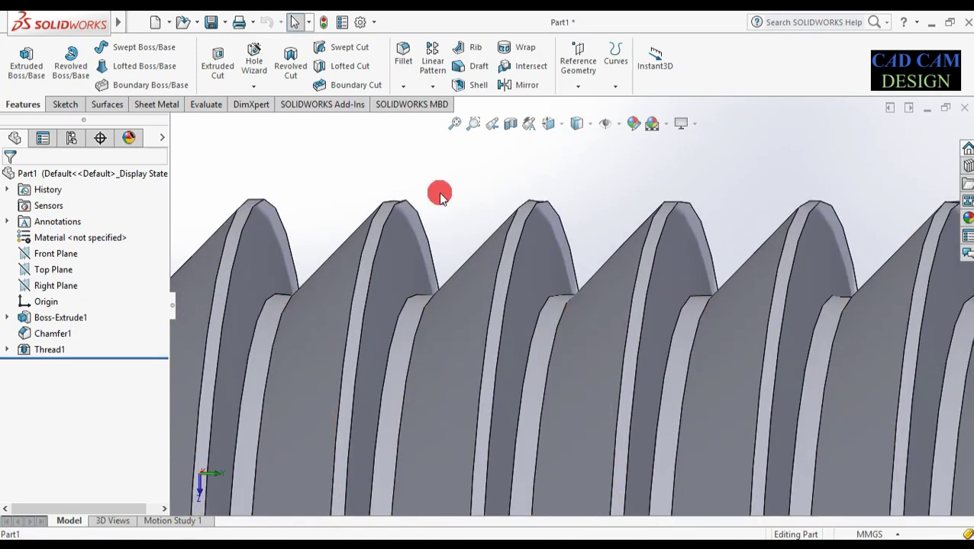
Fillet the helical edge at the thread root with a symmetric 0.10 mm radius.
left_click(402, 65)
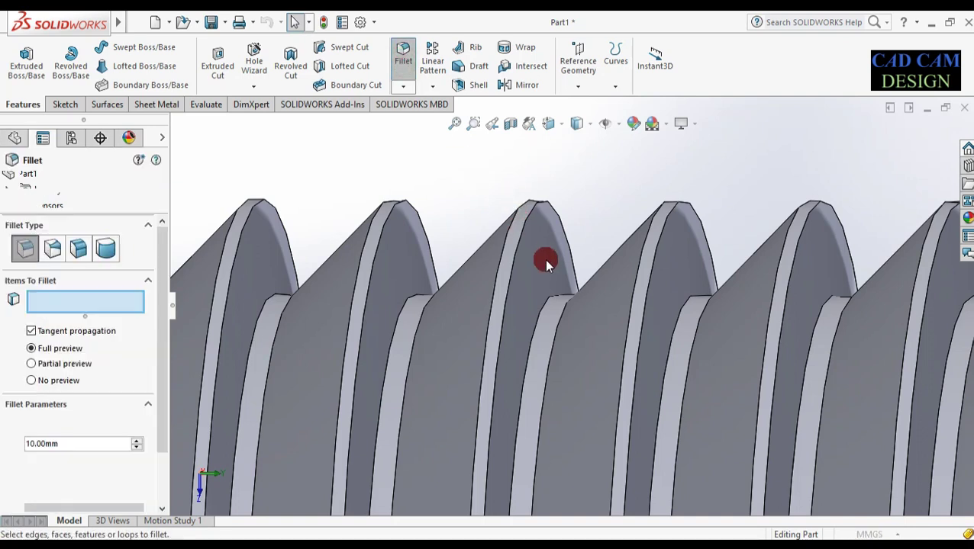
left_click(544, 308)
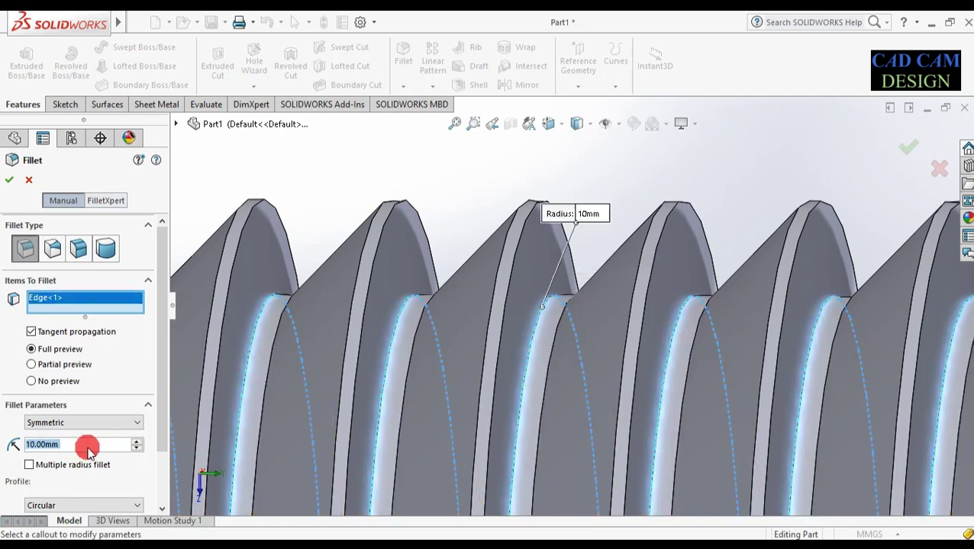
type("0.10")
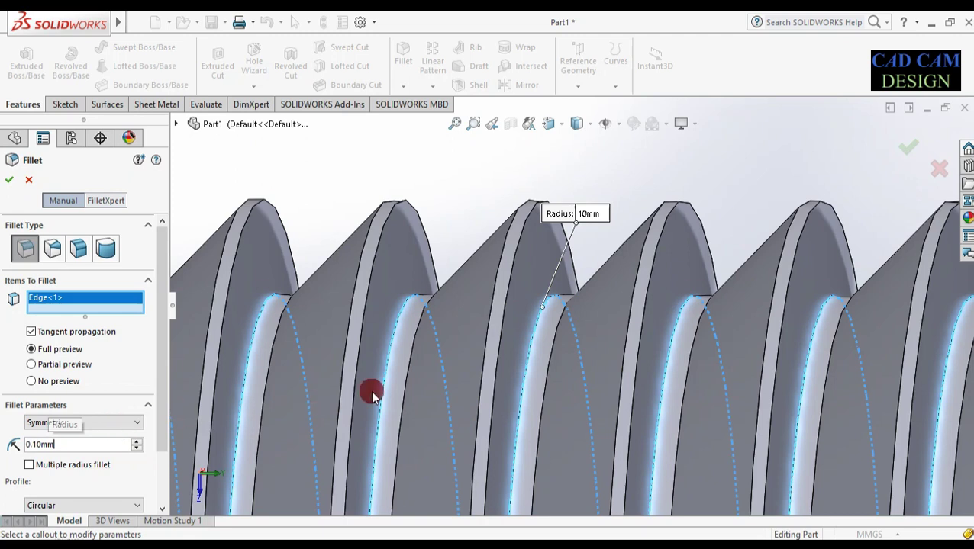
key("Return")
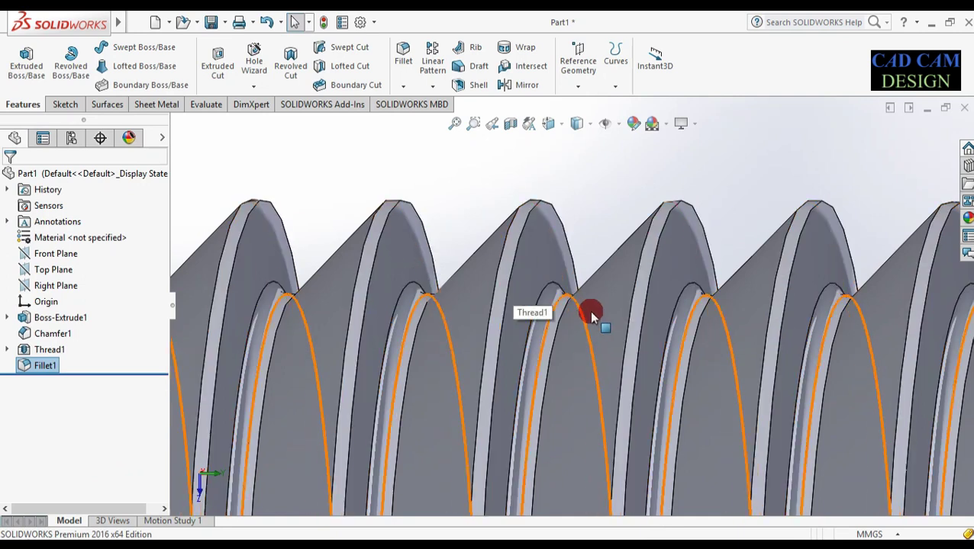
Inspect the filleted thread roots and the finished threaded cylinder from several angles.
middle_click_drag(597, 297, 595, 370)
scroll(545, 297, "up", 3)
scroll(546, 297, "up", 5)
scroll(594, 370, "down", 6)
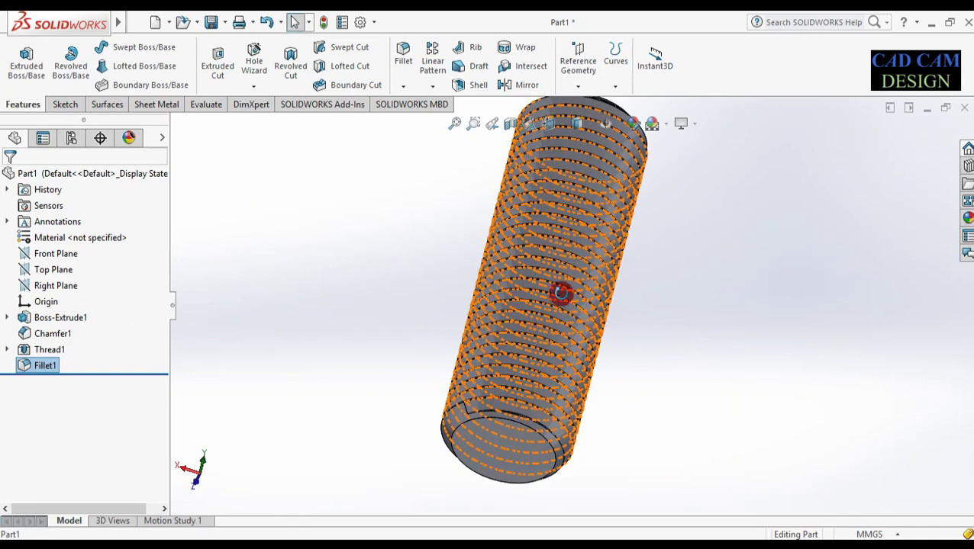
middle_click_drag(693, 272, 548, 246)
scroll(456, 253, "down", 4)
scroll(402, 259, "up", 5)
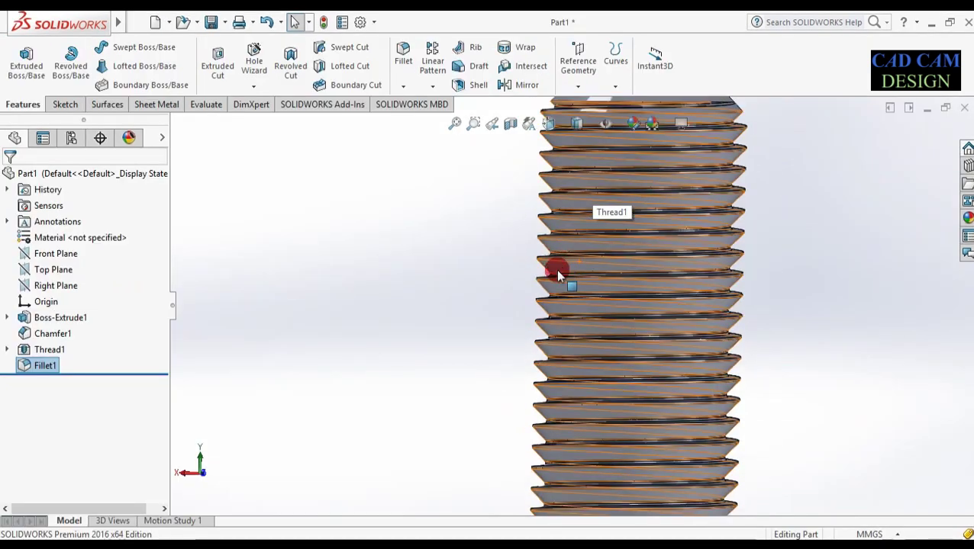
scroll(554, 277, "down", 6)
mouse_move(569, 311)
middle_mouse_down()
mouse_move(580, 112)
mouse_move(602, 280)
mouse_move(607, 213)
mouse_move(704, 265)
mouse_move(759, 384)
mouse_move(726, 289)
mouse_move(789, 411)
middle_mouse_up()
scroll(509, 323, "down", 5)
scroll(511, 324, "down", 2)
middle_click_drag(486, 338, 461, 298)
scroll(463, 304, "up", 3)
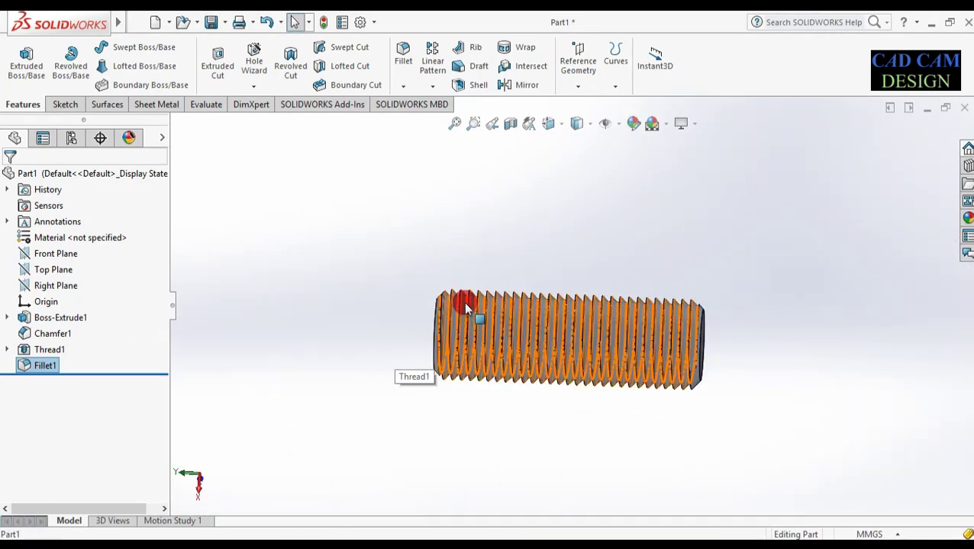
Orient the threaded cylinder to a straight side view with its axis vertical.
key("space")
left_click(569, 278)
middle_click_drag(633, 330, 581, 200)
key("space")
left_click(562, 326)
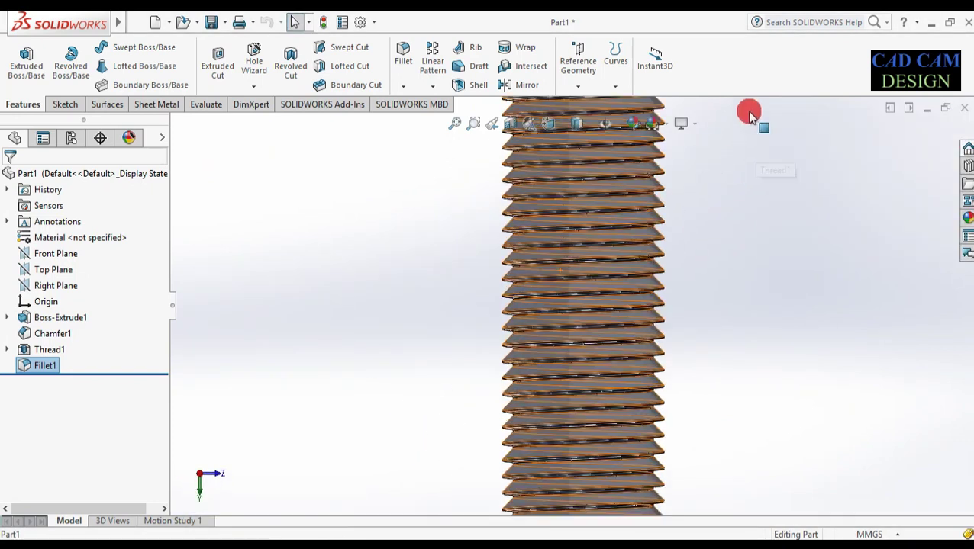
Toggle RealView Graphics off and back on for the threaded cylinder's display.
left_click(696, 125)
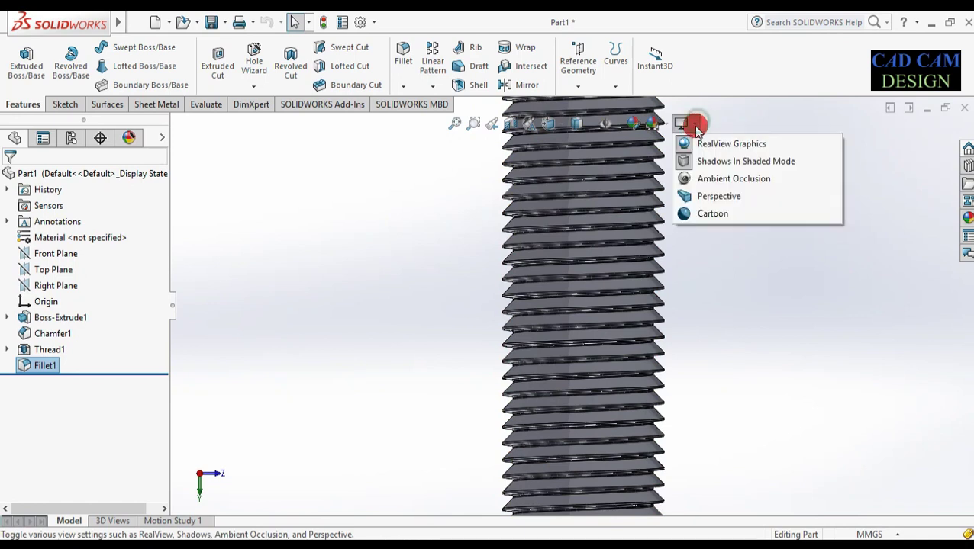
left_click(697, 144)
left_click(699, 125)
left_click(696, 145)
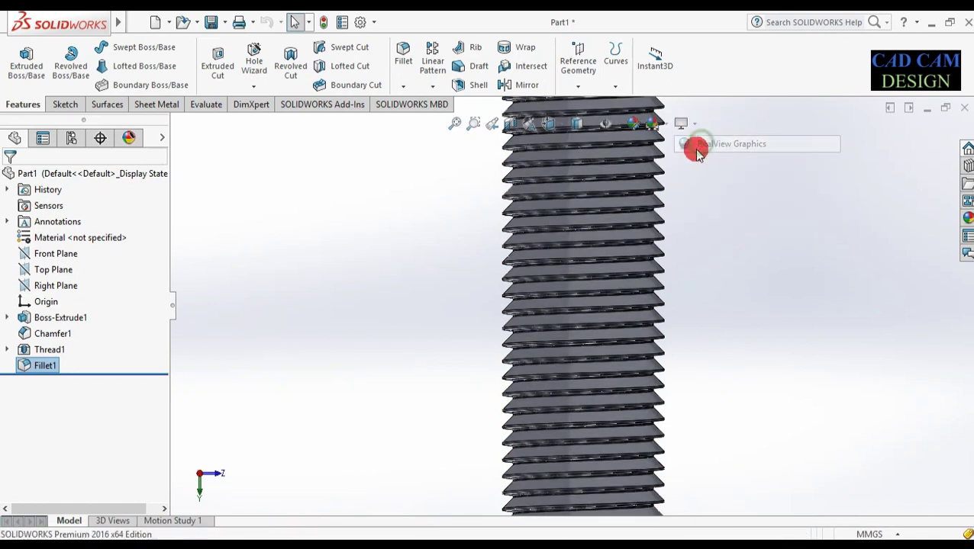
Examine the buttress thread's profile and filleted roots along the cylinder's silhouette in close-up, including a slightly rotated view.
scroll(538, 223, "up", 3)
scroll(532, 324, "down", 6)
scroll(465, 352, "up", 5)
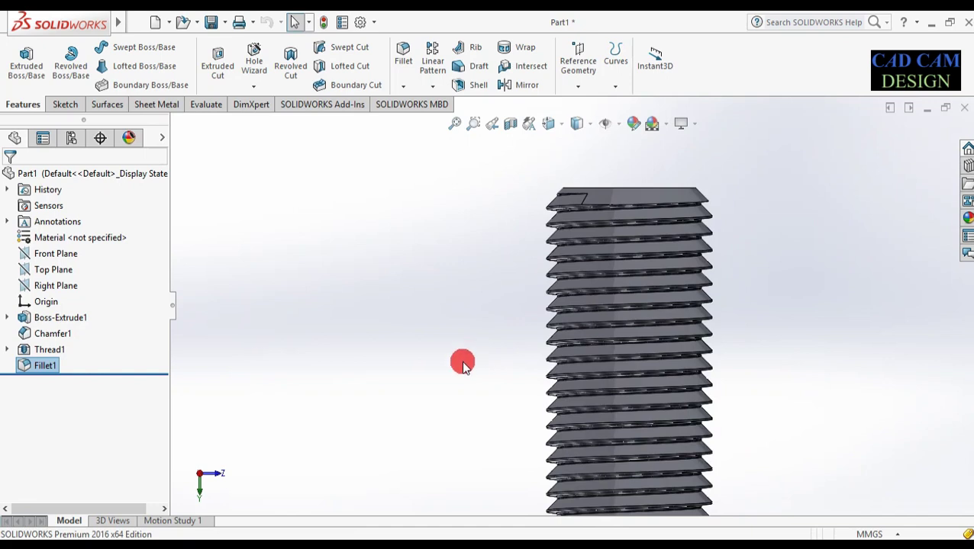
scroll(503, 384, "down", 5)
scroll(708, 245, "down", 4)
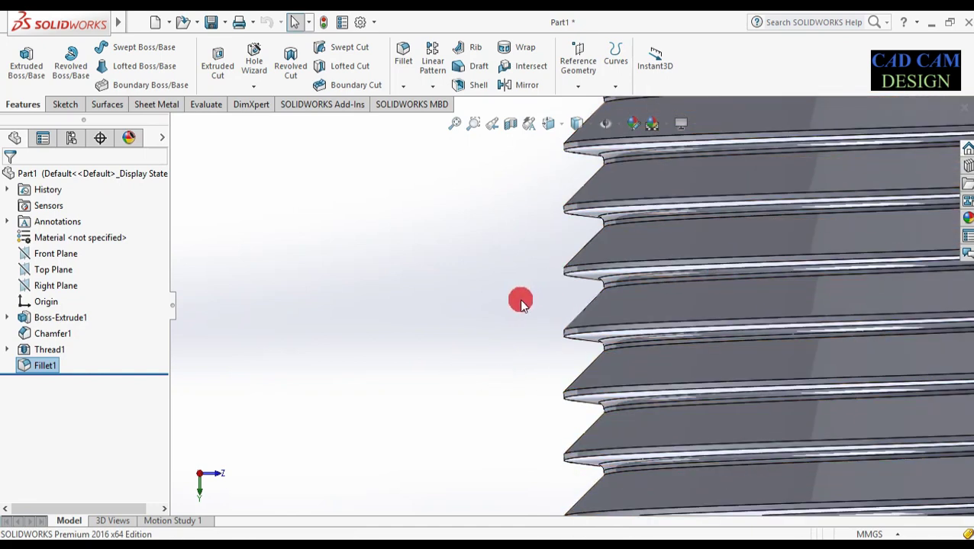
scroll(478, 297, "up", 1)
key("ctrl+Right")
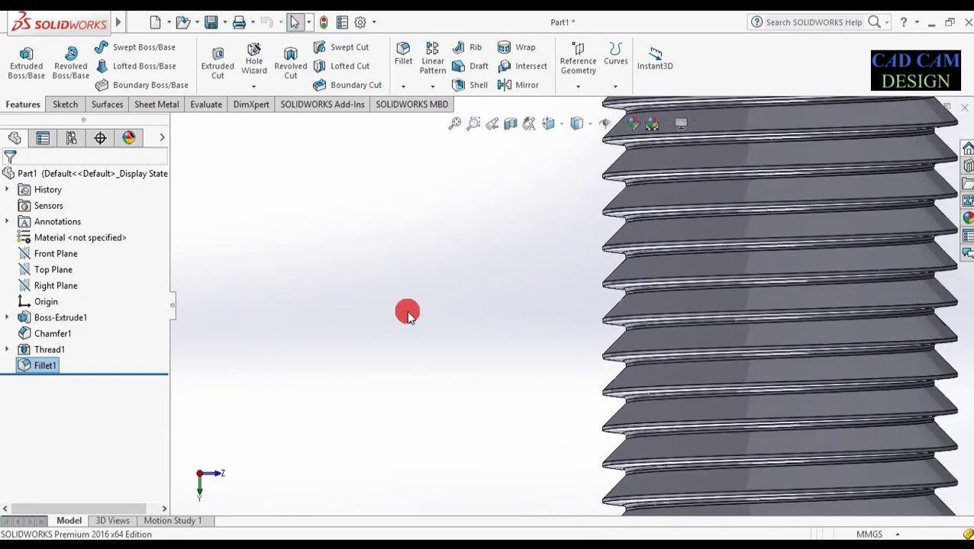
scroll(443, 309, "up", 1)
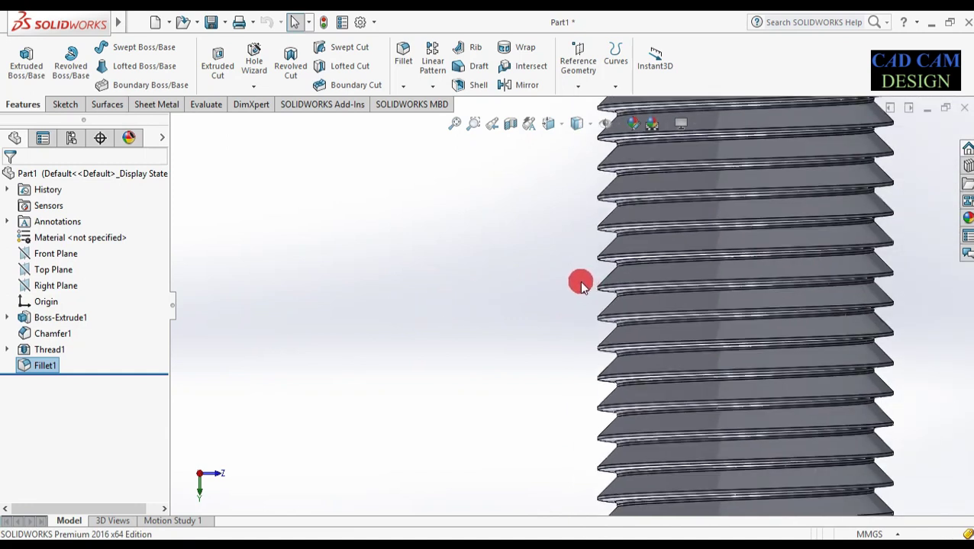
scroll(584, 284, "down", 1)
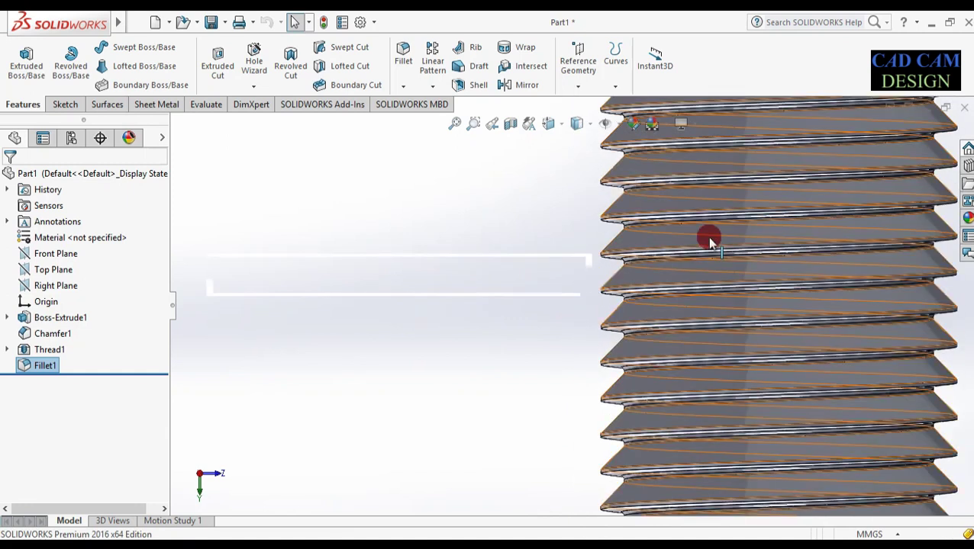
middle_click_drag(545, 316, 515, 303)
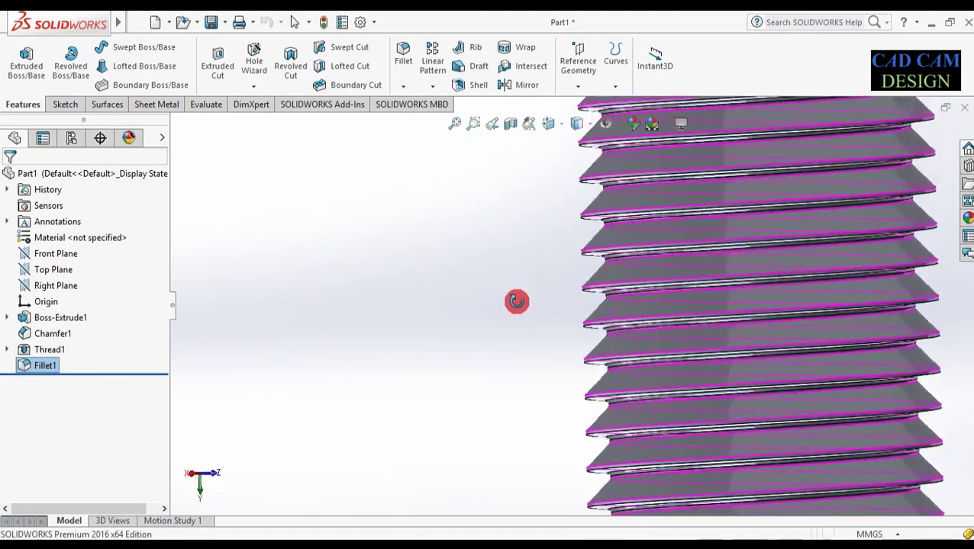